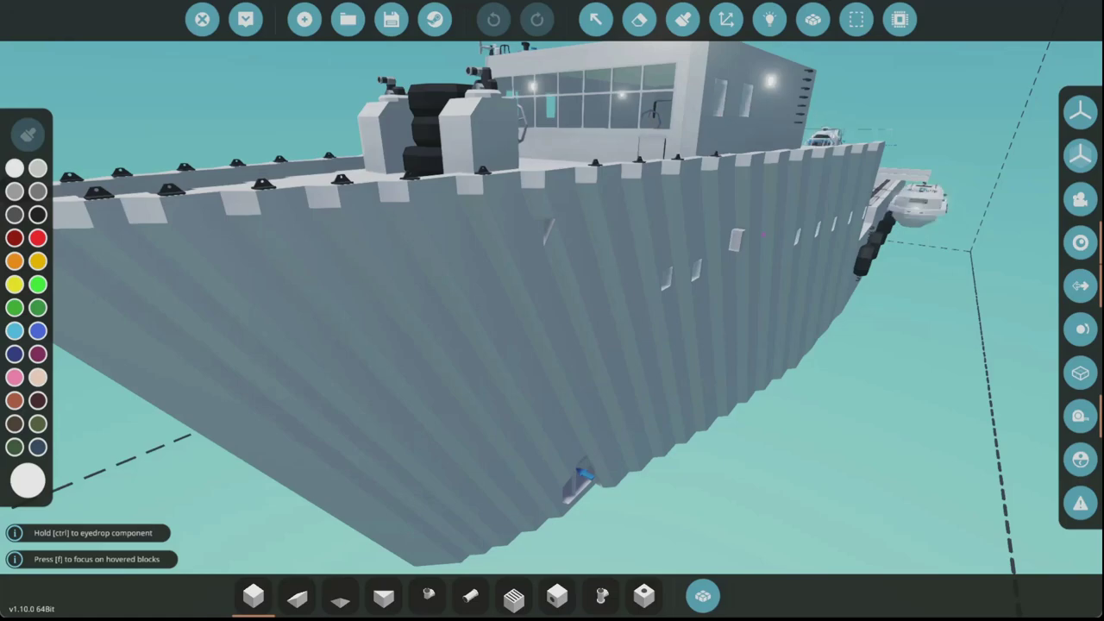
Examine the ship's hull, bridge, aft deck with helicopter and lifeboats, and interior rooms in the vehicle editor
key("s")
key("w")
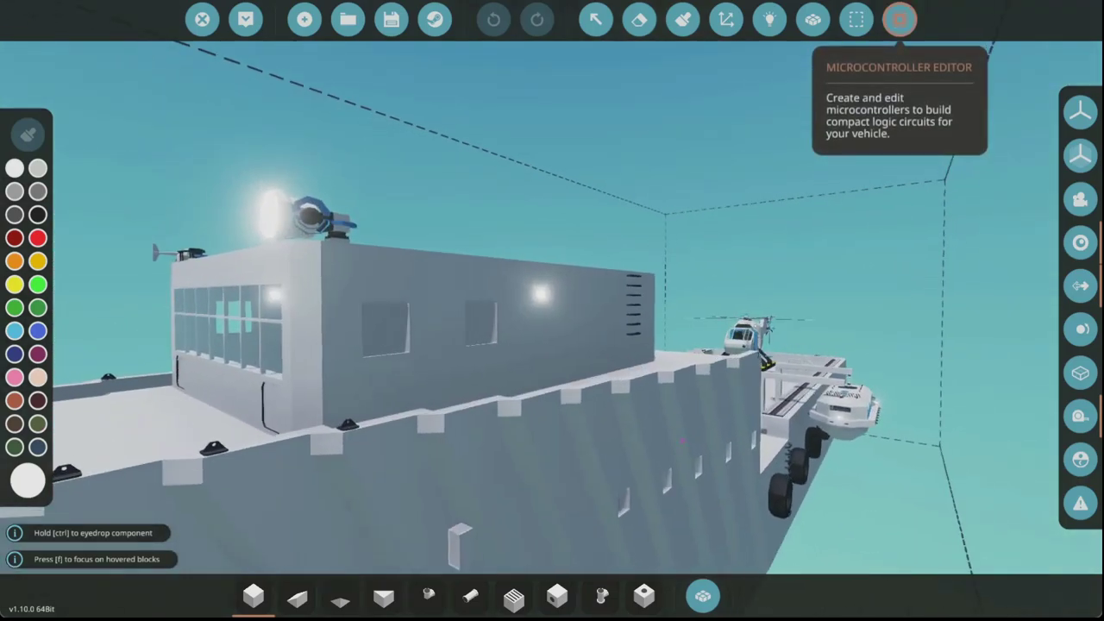
key("s")
key("w")
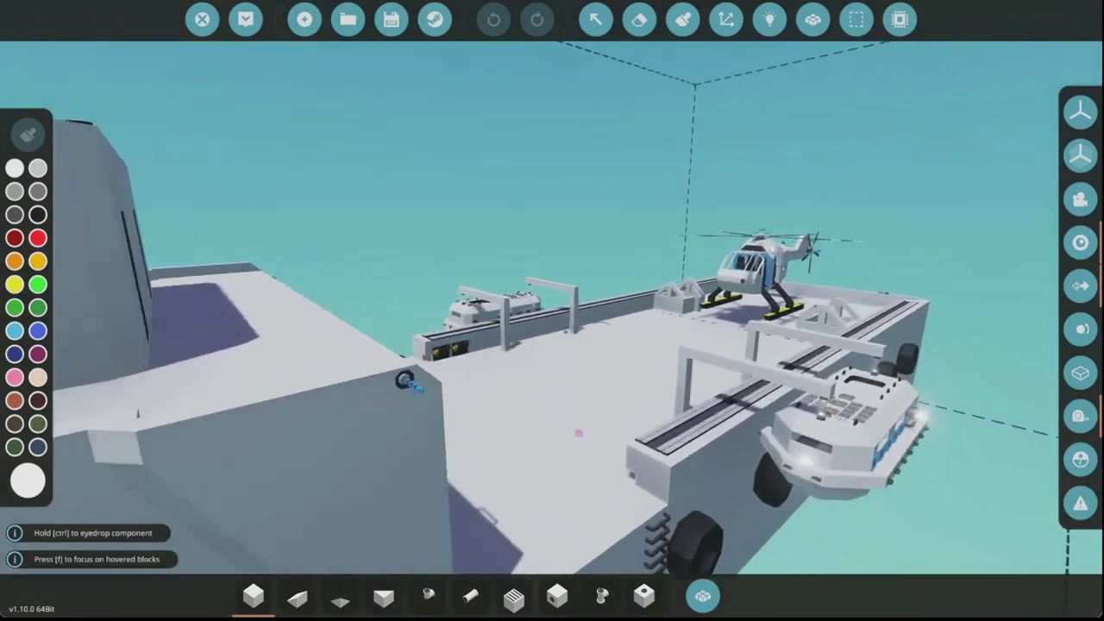
key("w")
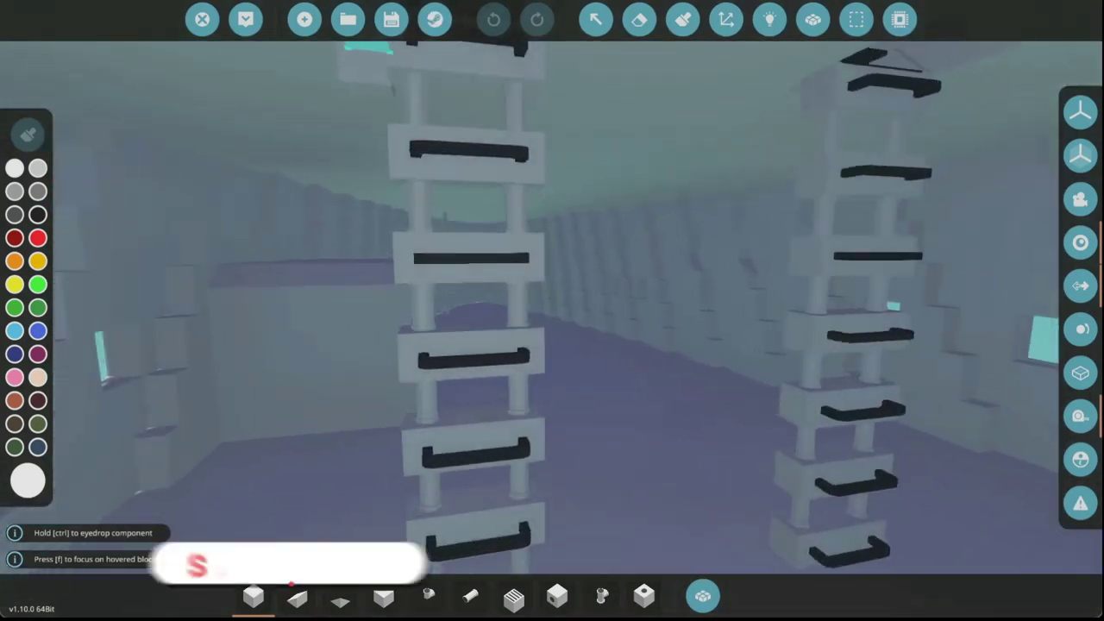
key("w")
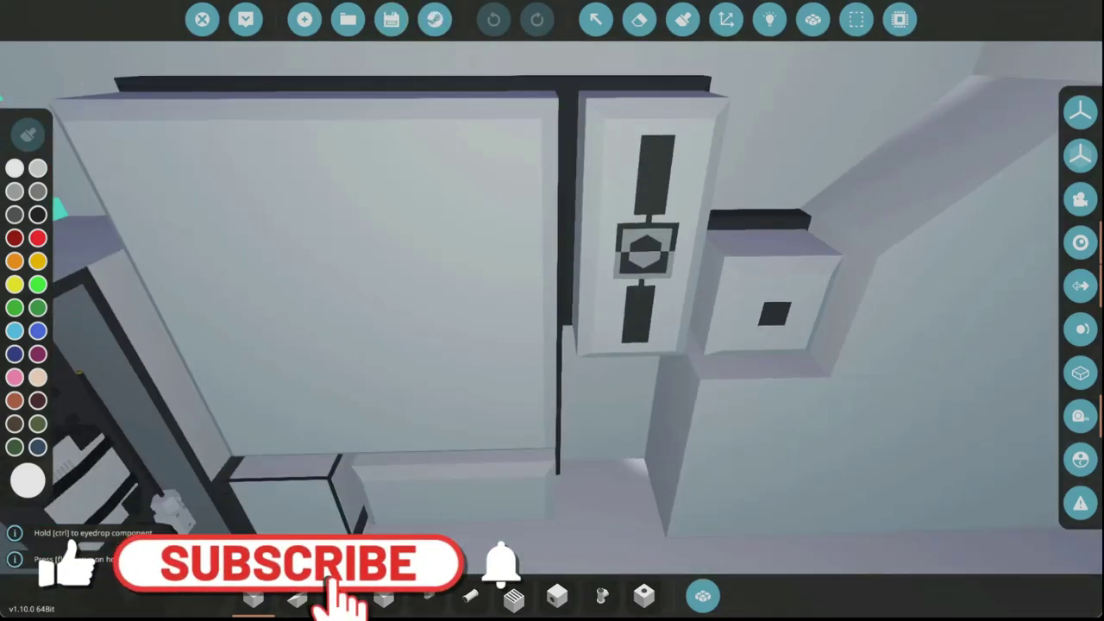
key("w")
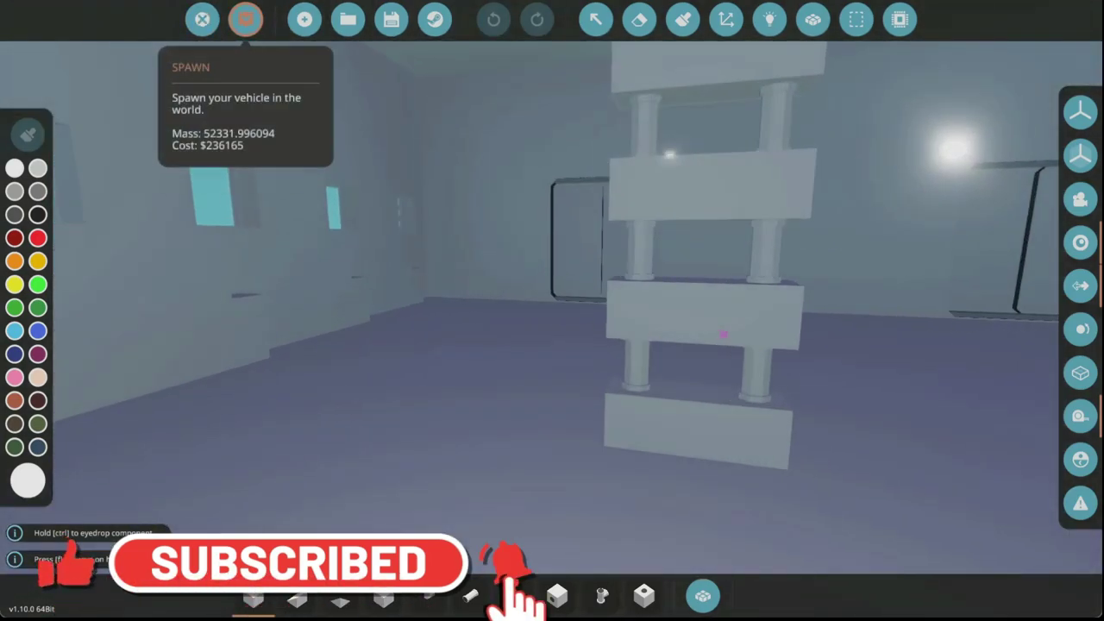
Spawn the ship in the world and close the custom options so its deck can be explored
left_click(245, 19)
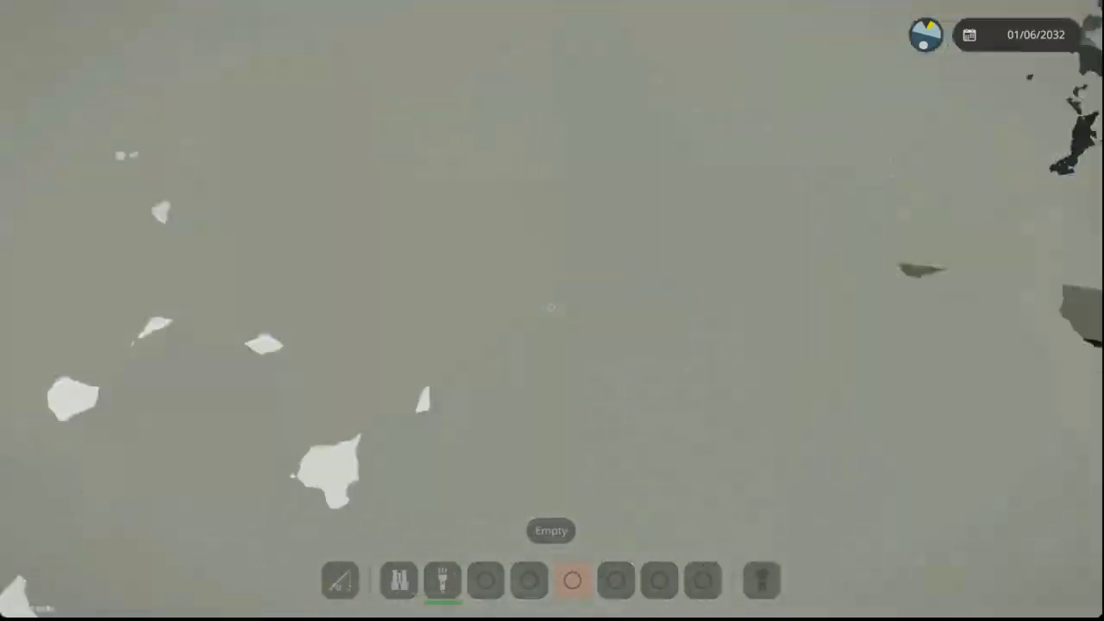
key("Escape")
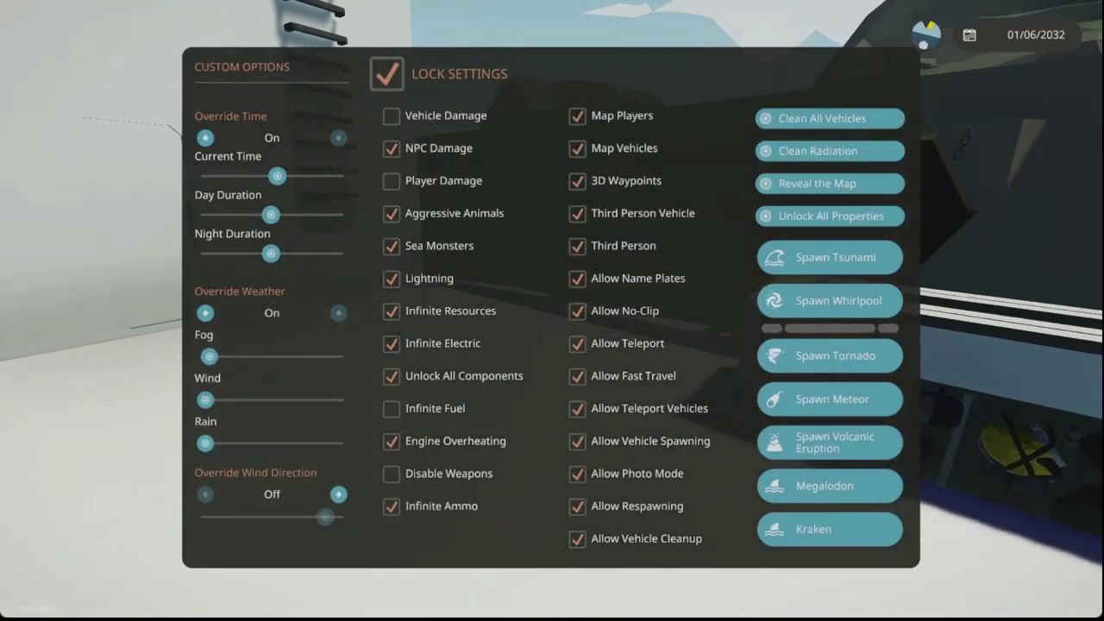
key("Escape")
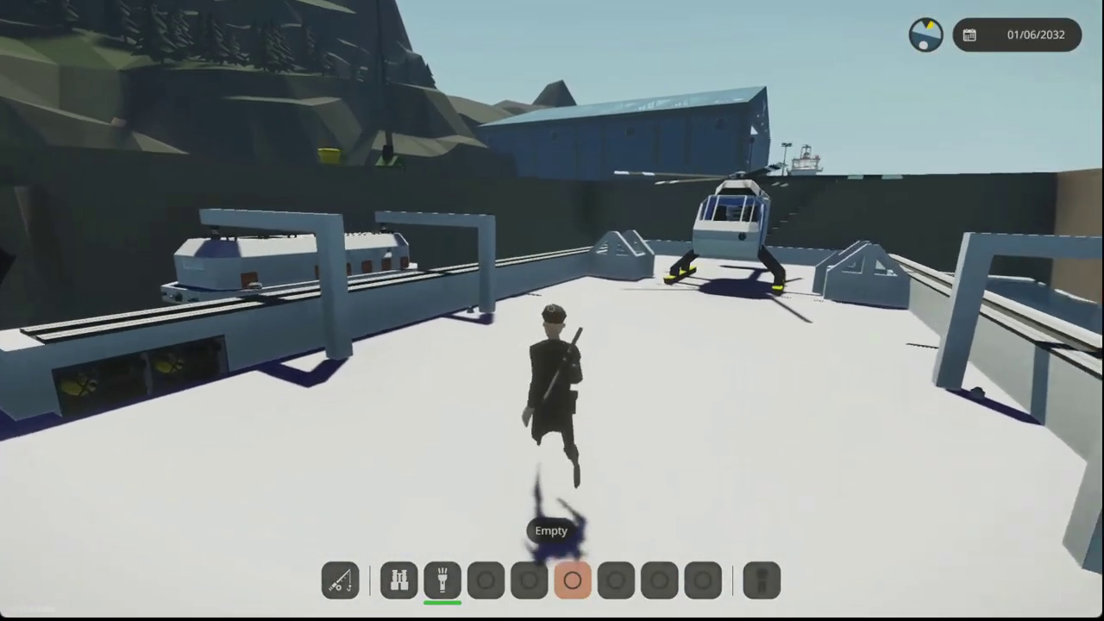
Drop the carried fishing rod and walk the spawned ship's aft deck to inspect the helicopter area and superstructure wall
key("1")
key("q")
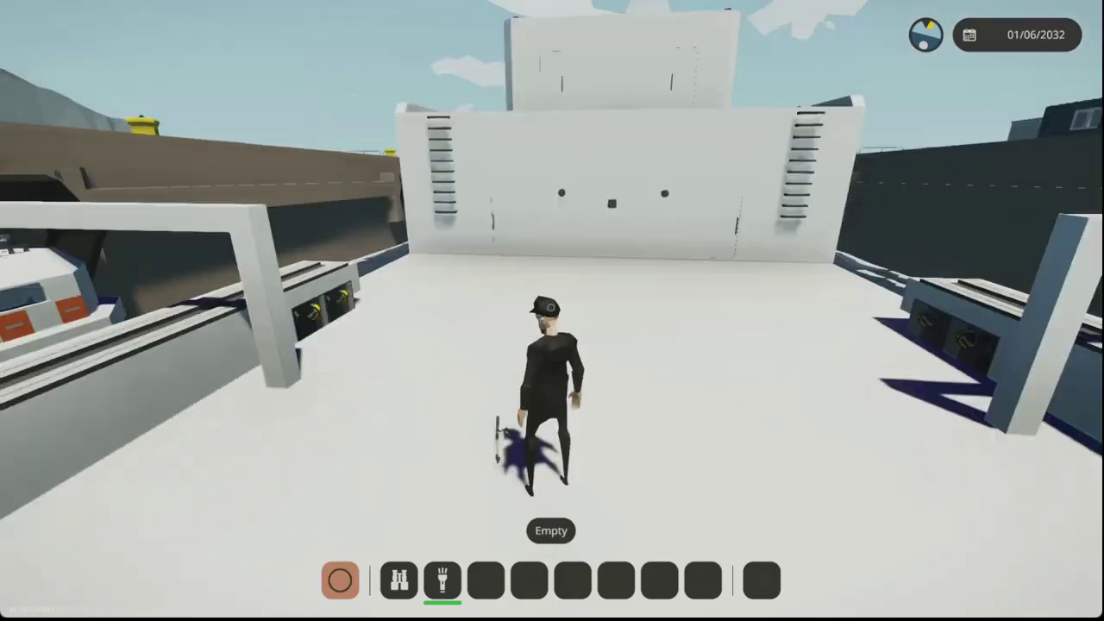
key("w")
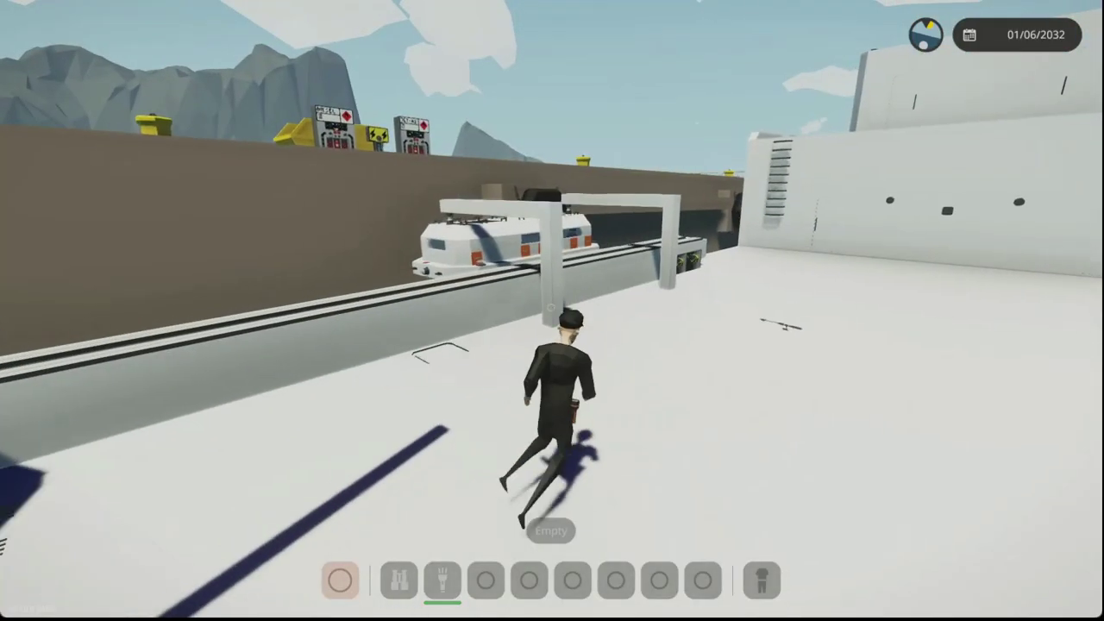
key("Escape")
key("Escape")
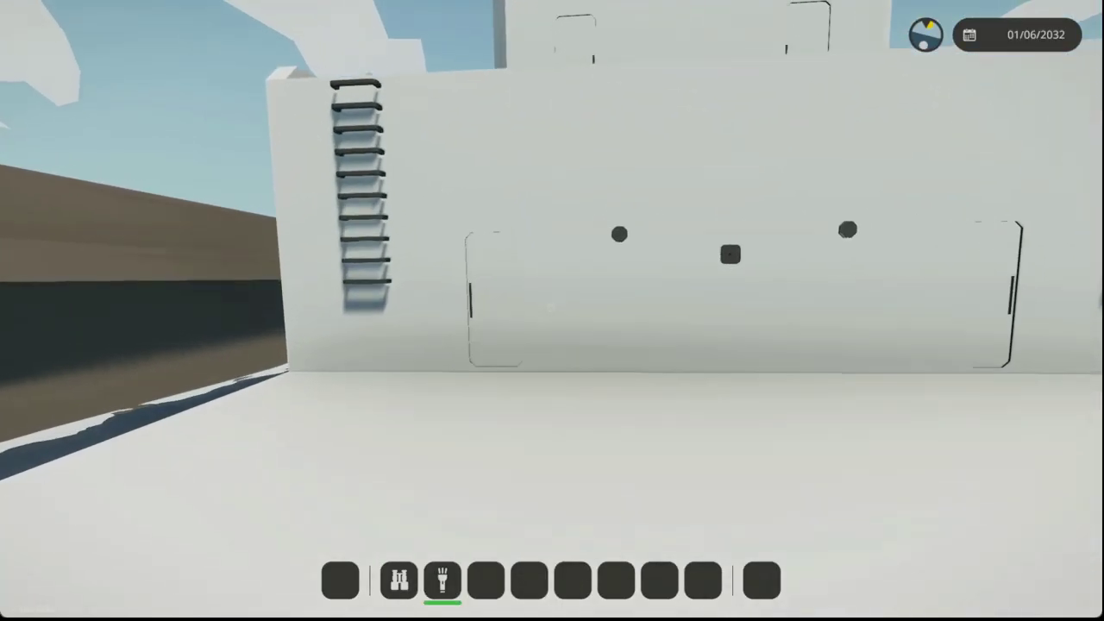
key("w")
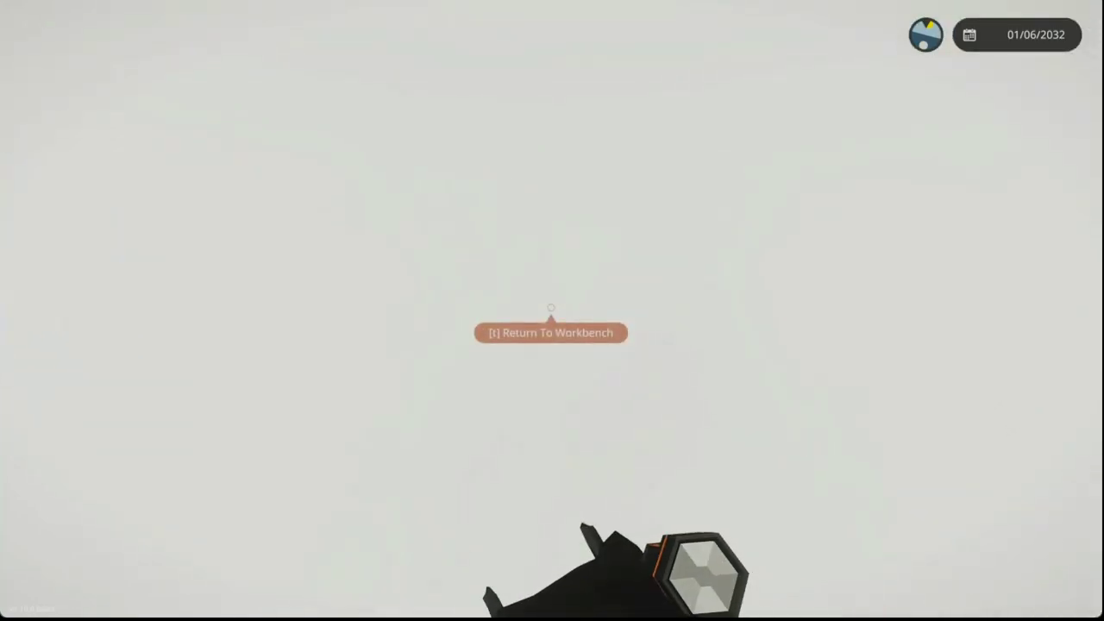
Return the ship to the workbench and enclose the helicopter and its two side supports in the selection grid
key("t")
key("f")
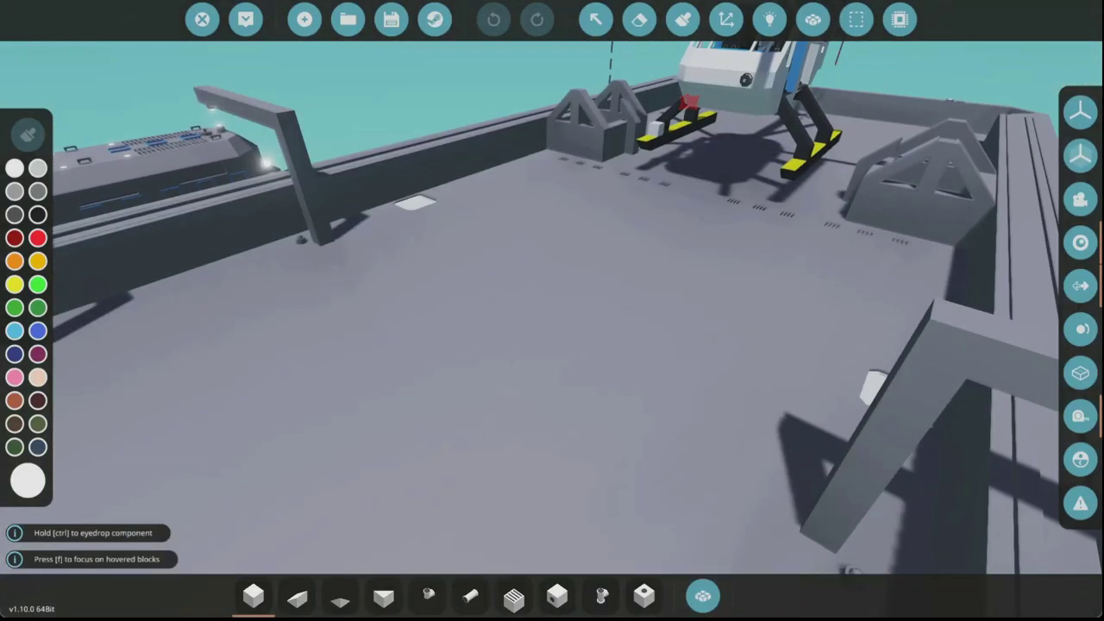
key("s")
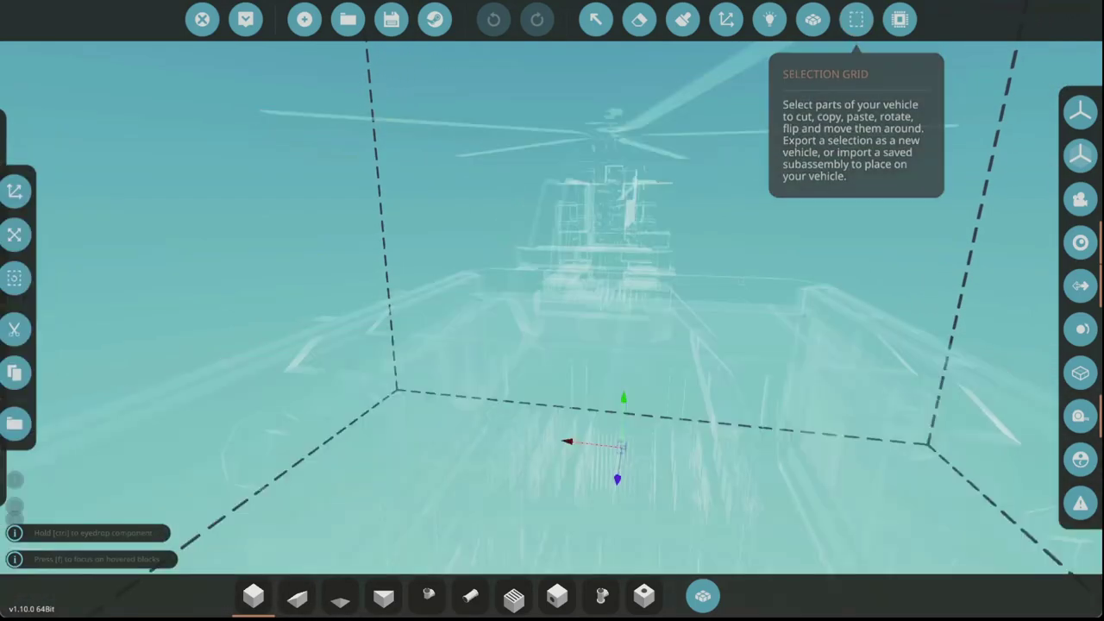
key("f")
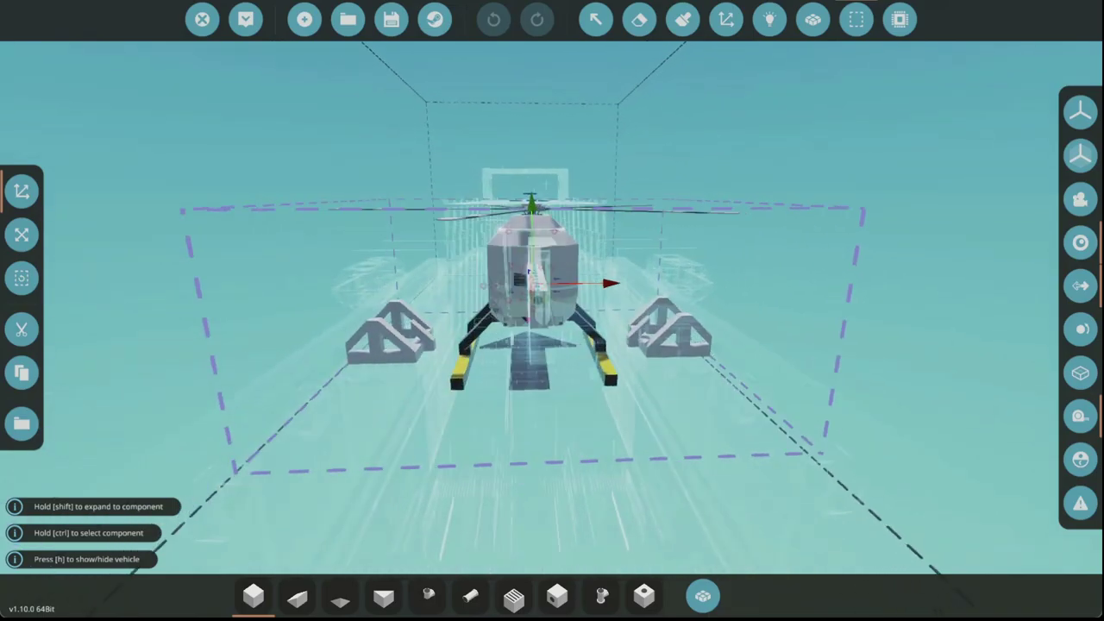
Try to cut the selected helicopter and side supports and raise them above the deck
key("ctrl+x")
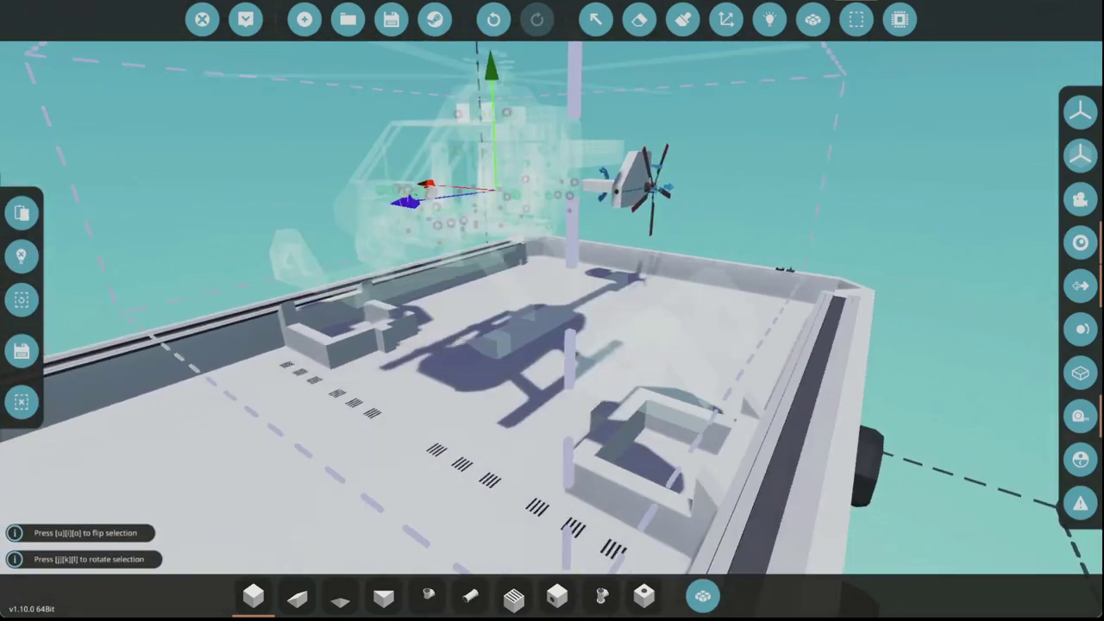
key("f")
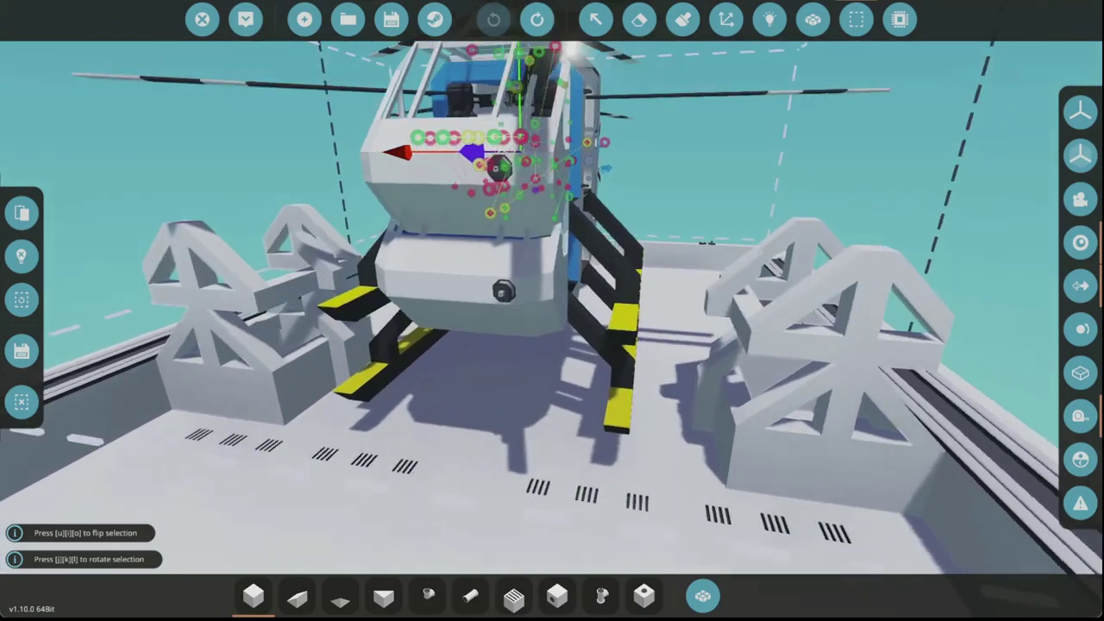
key("ctrl+z")
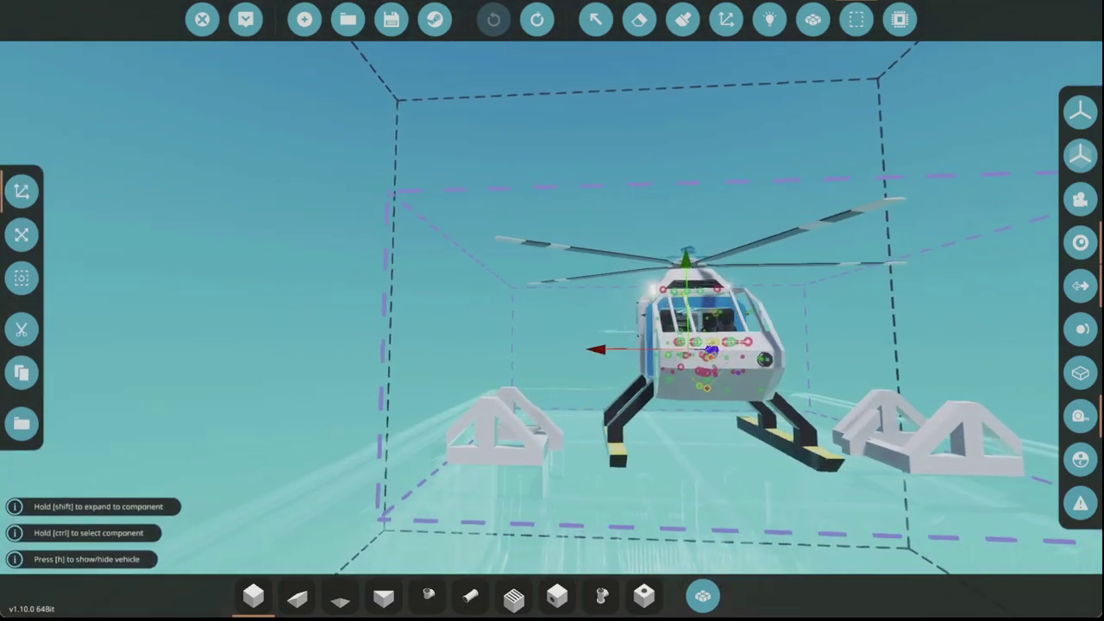
Resize the selection around the helicopter and side supports, cut it and place it higher above the deck
key("r")
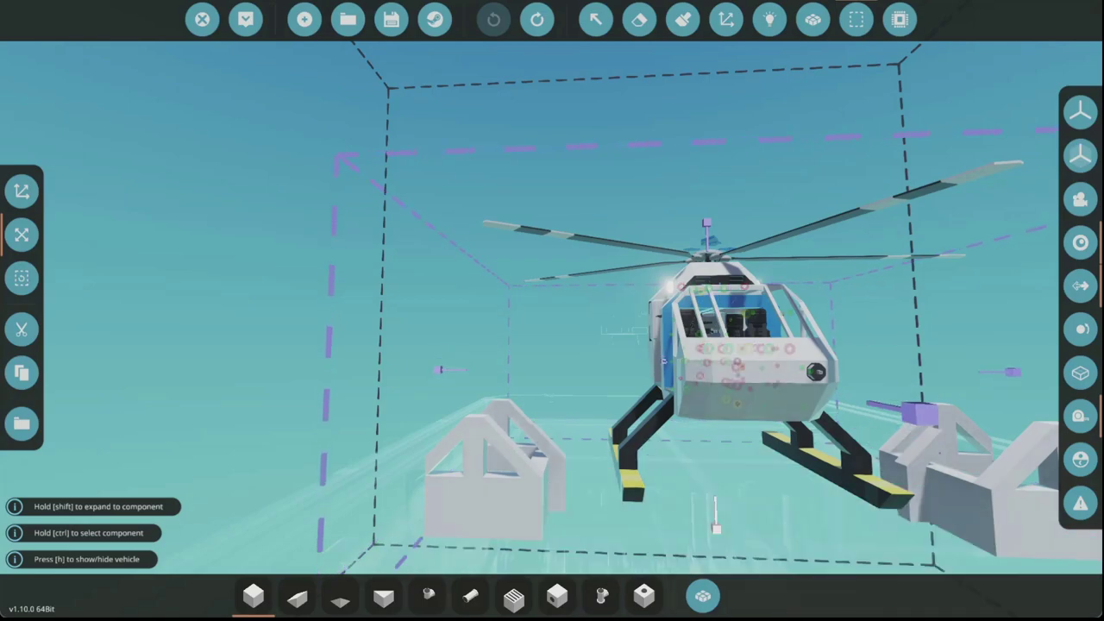
key("ctrl+x")
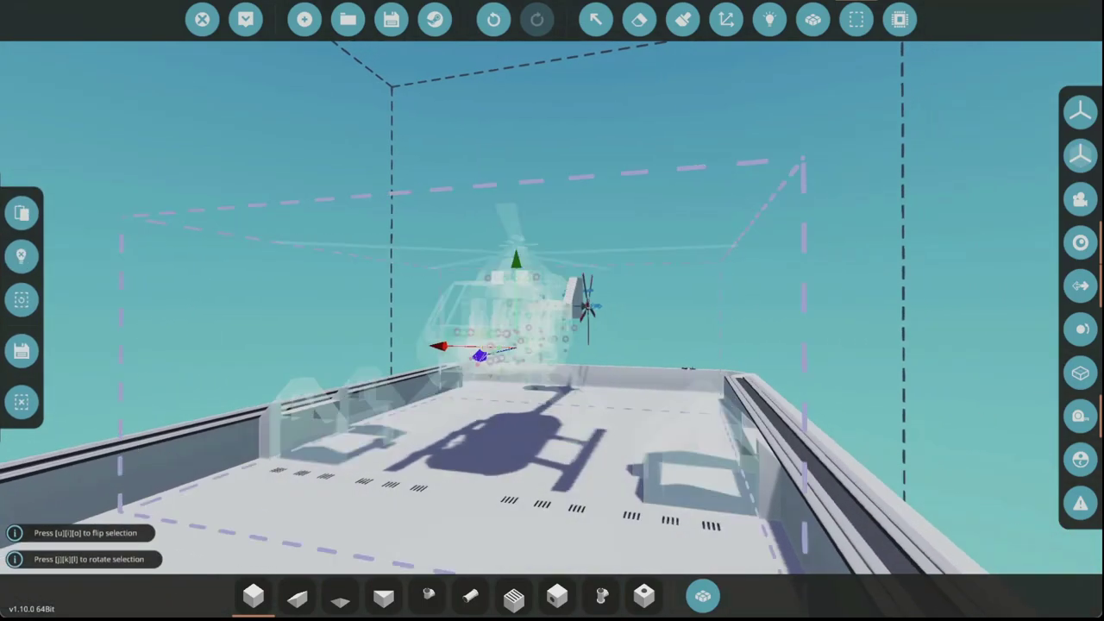
key("w")
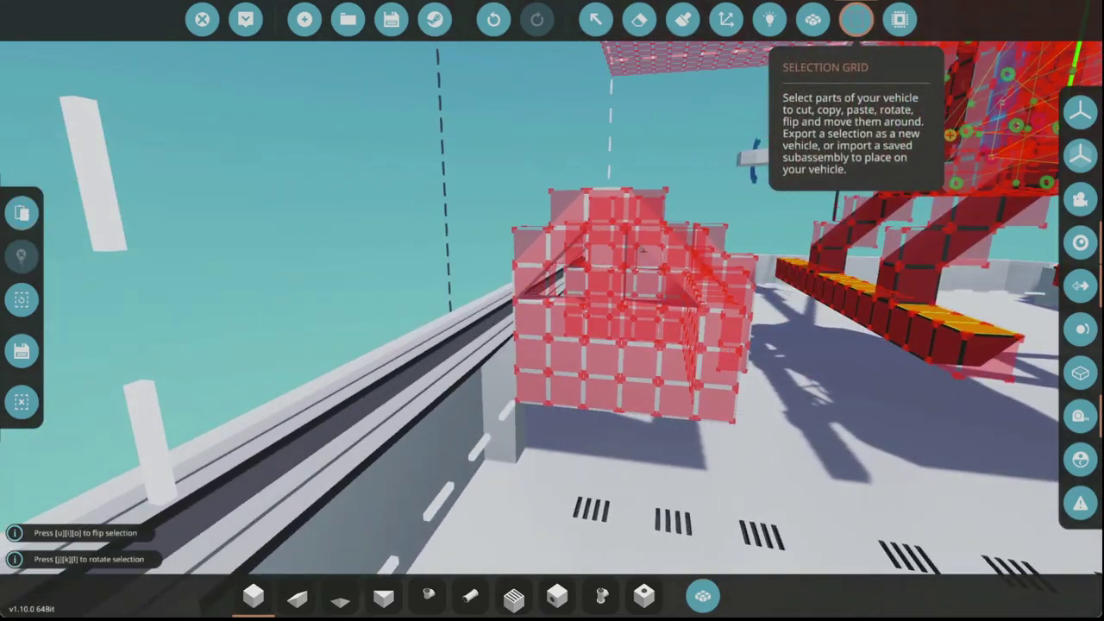
Enable X-axis symmetry and erase the first blocks of the raised support frame beside the helicopter
left_click(682, 19)
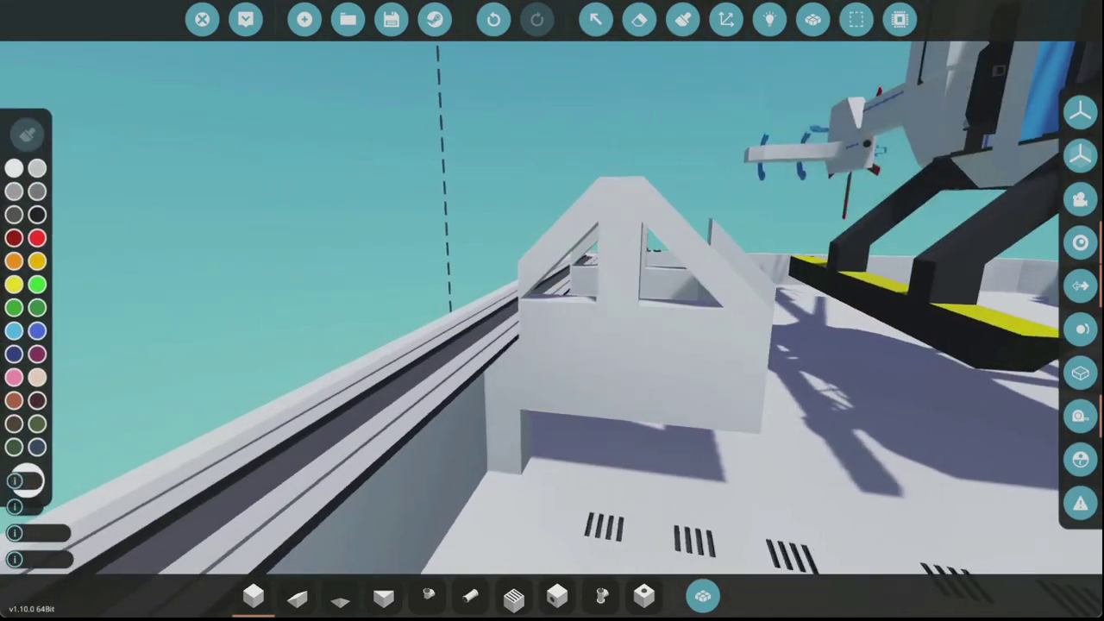
left_click(493, 234)
key("w")
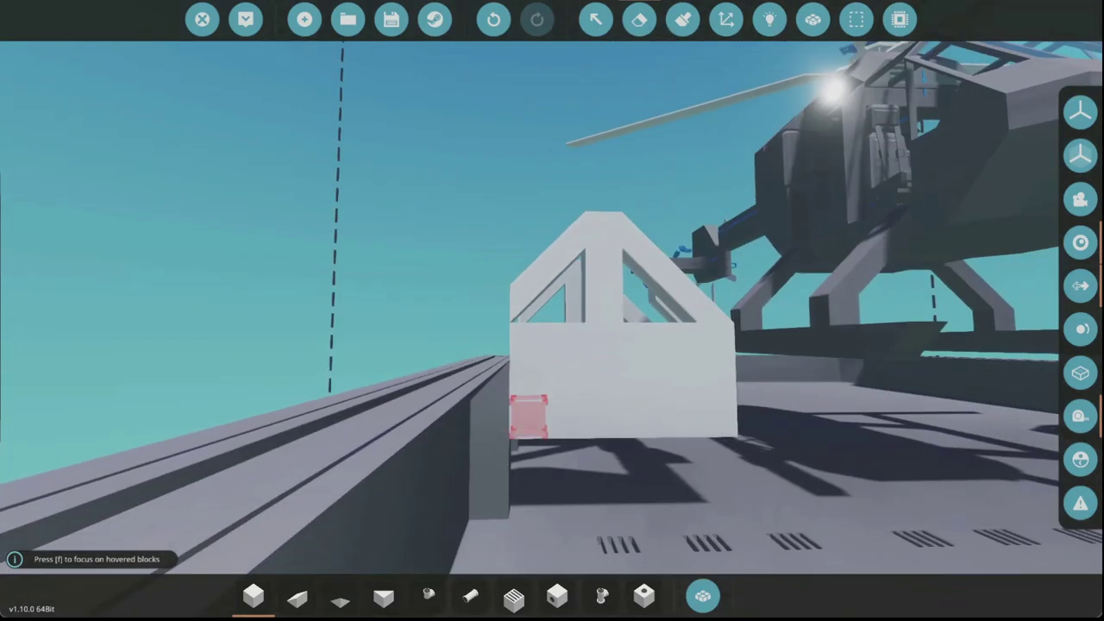
key("ctrl+z")
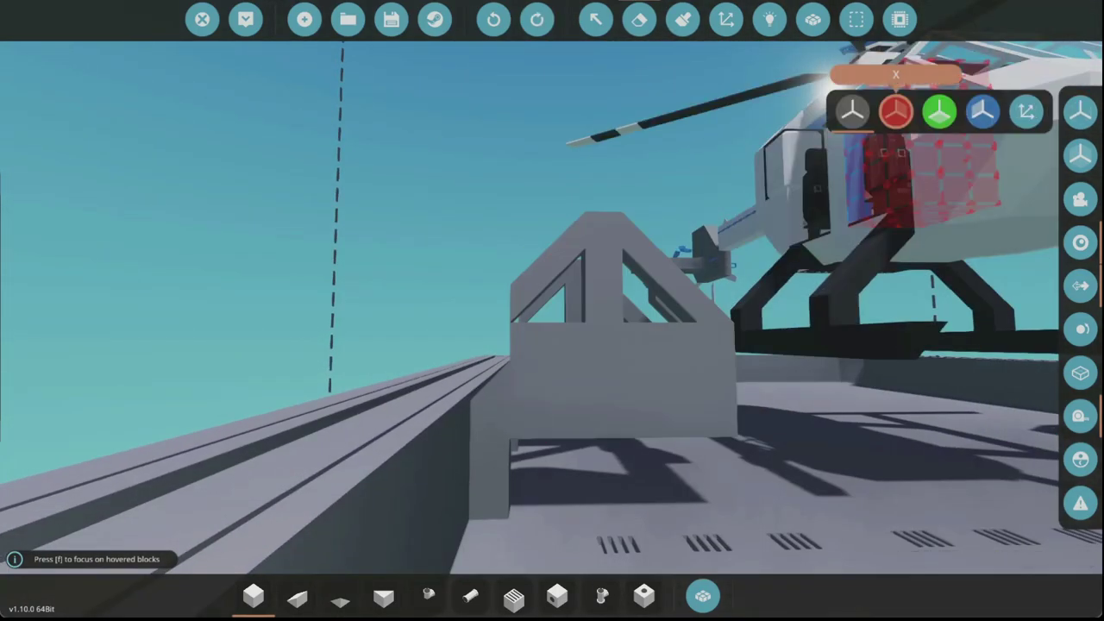
key("ctrl+y")
key("w")
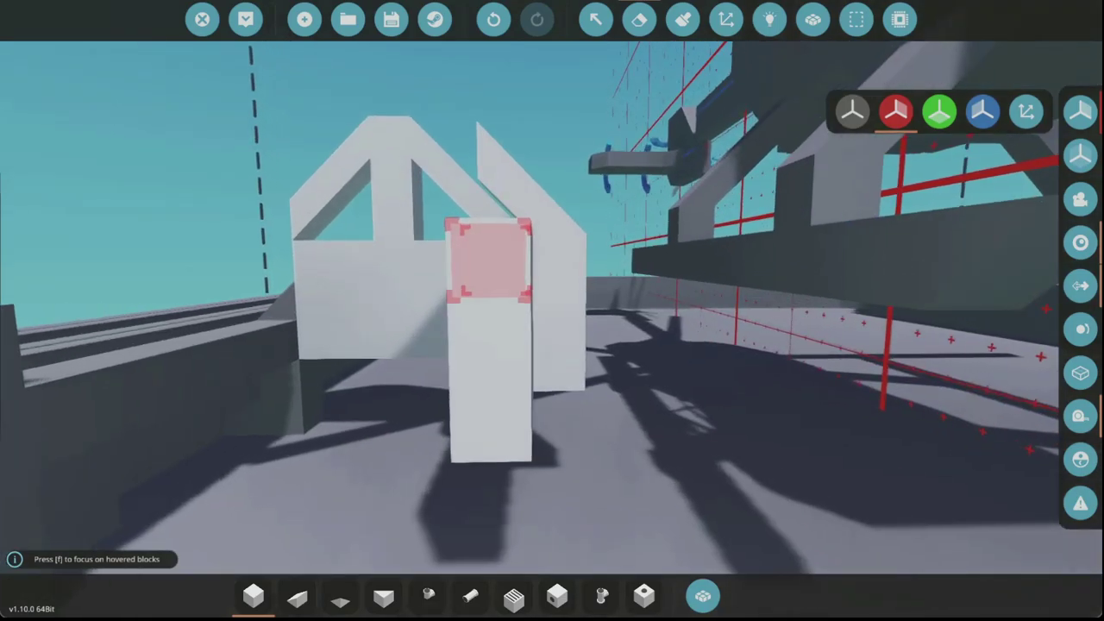
Erase the remaining walls, posts and sloped pieces of the support frame beside the helicopter
key("d")
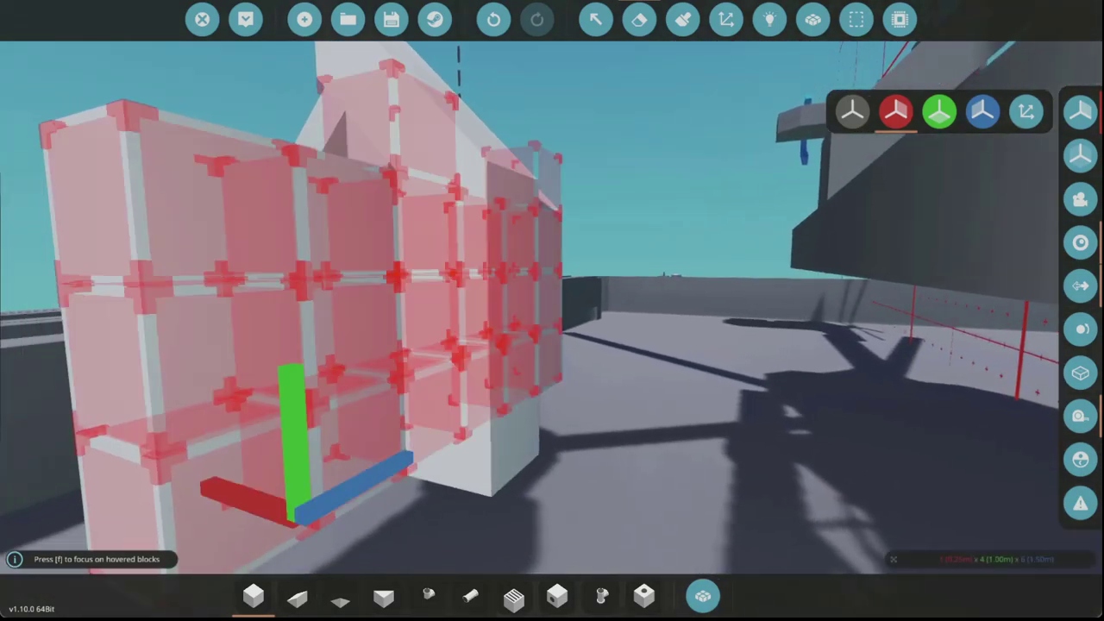
key("ctrl+z")
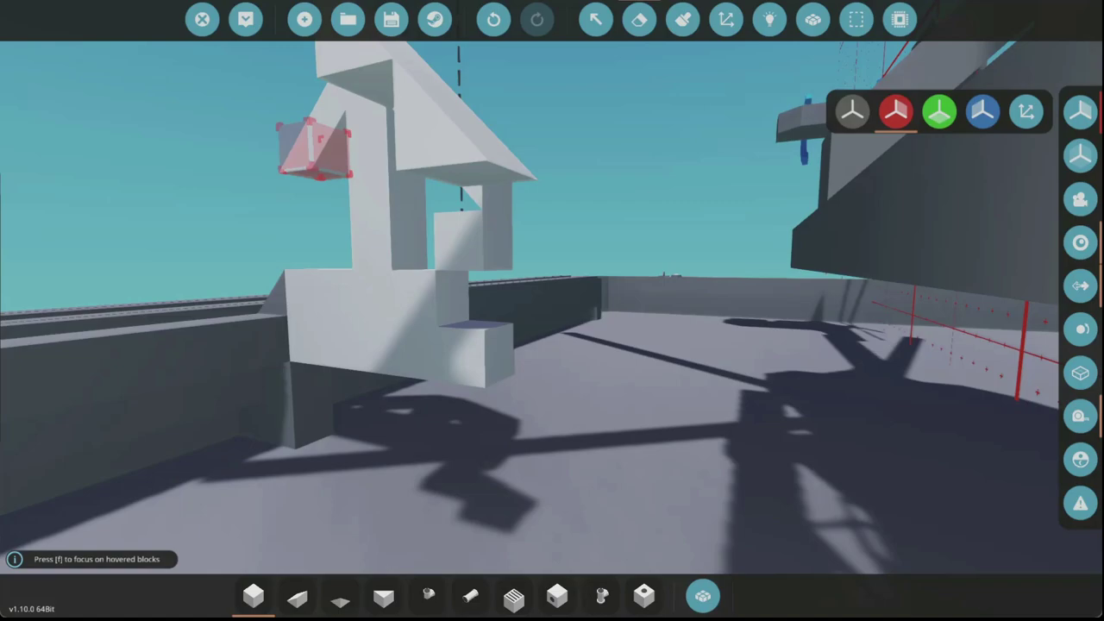
key("ctrl+z")
key("ctrl+z")
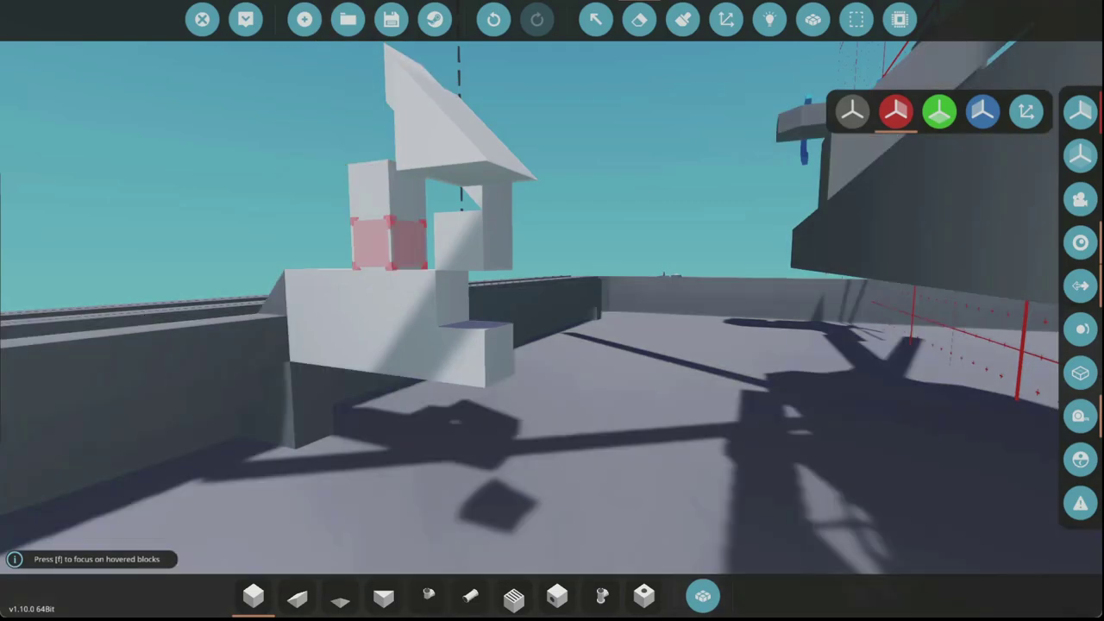
key("ctrl+z")
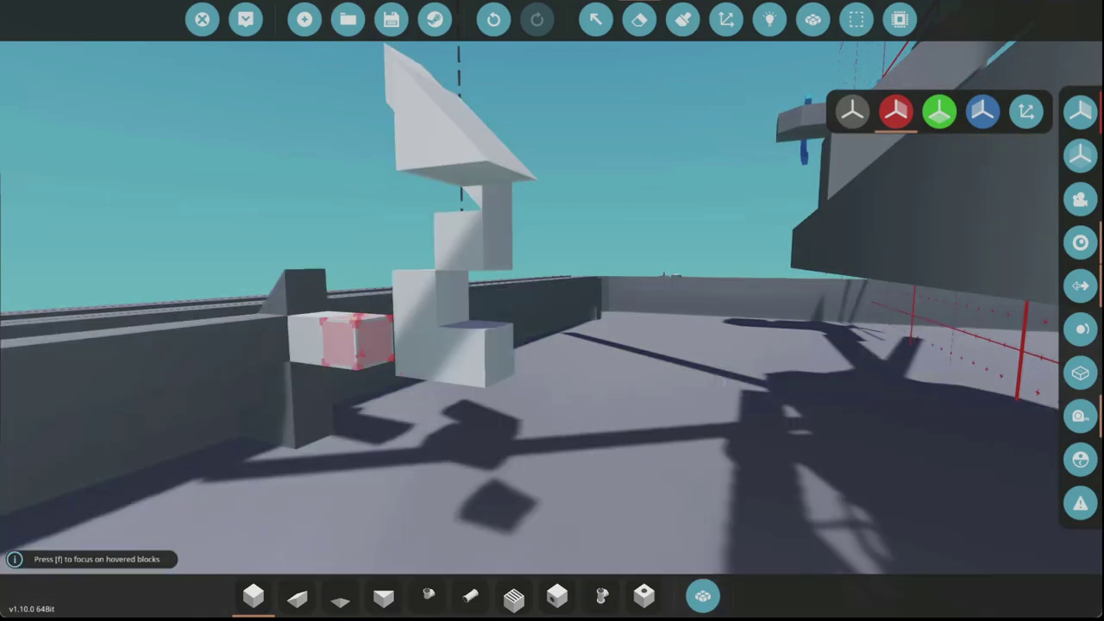
key("ctrl+z")
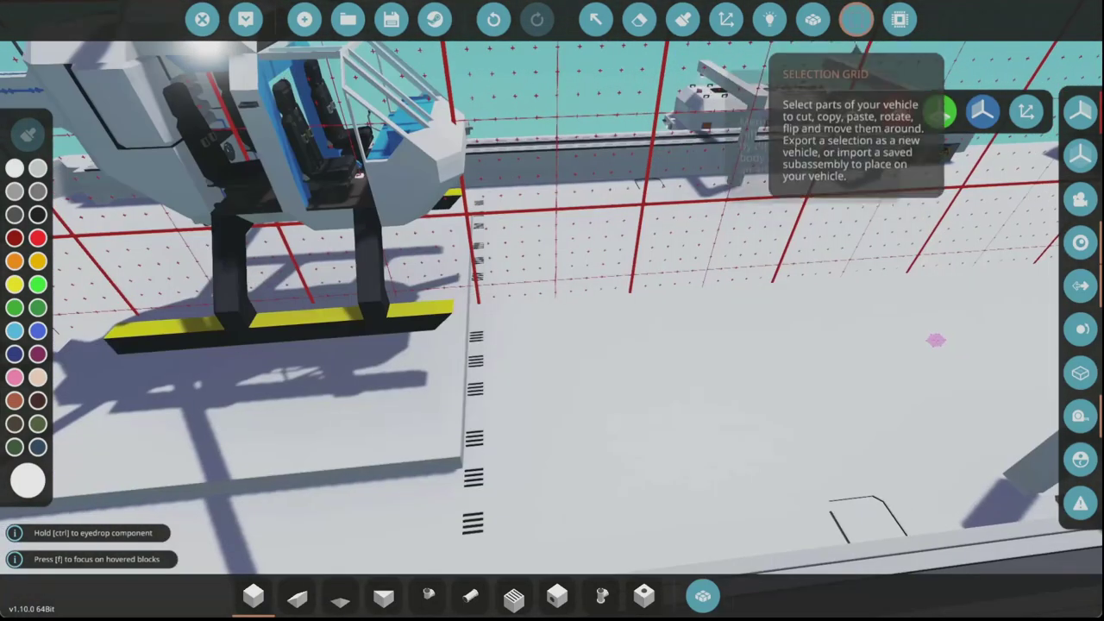
Enclose the whole helicopter in the selection grid and cut it for repositioning above the cleared deck
left_click(856, 19)
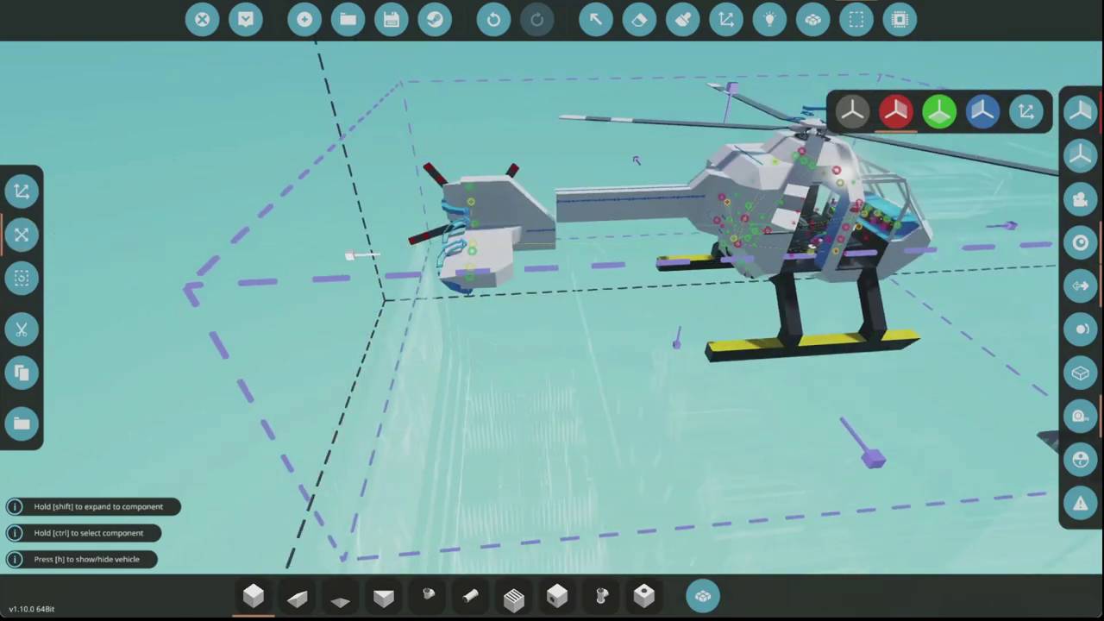
left_click(21, 329)
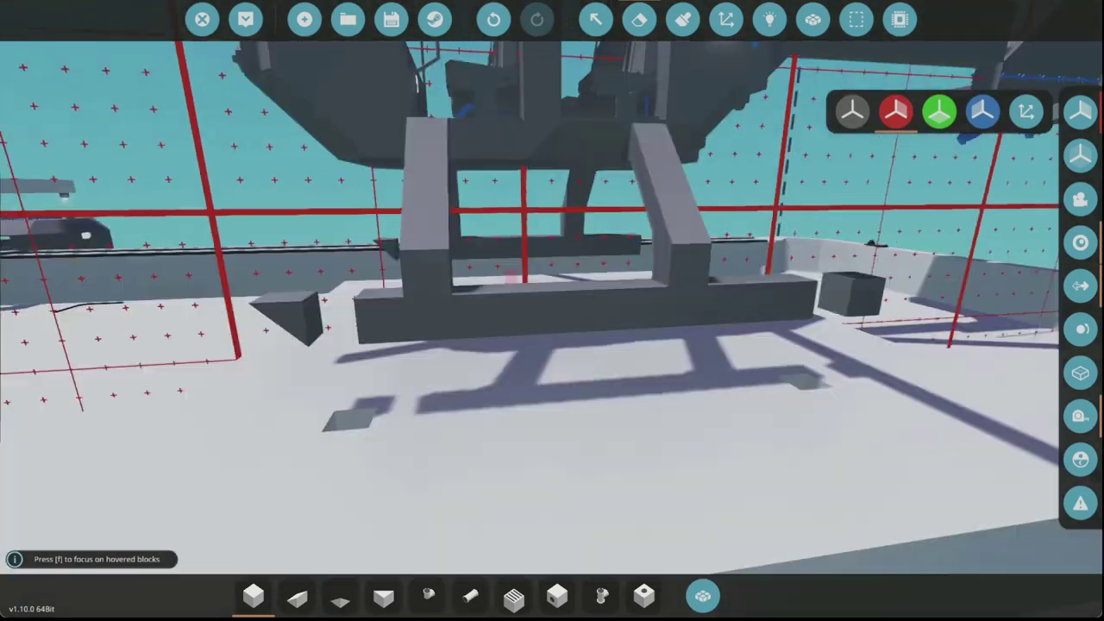
Find the electric connector in the component inventory and place one on the deck beneath the helicopter's skid
type("qcon")
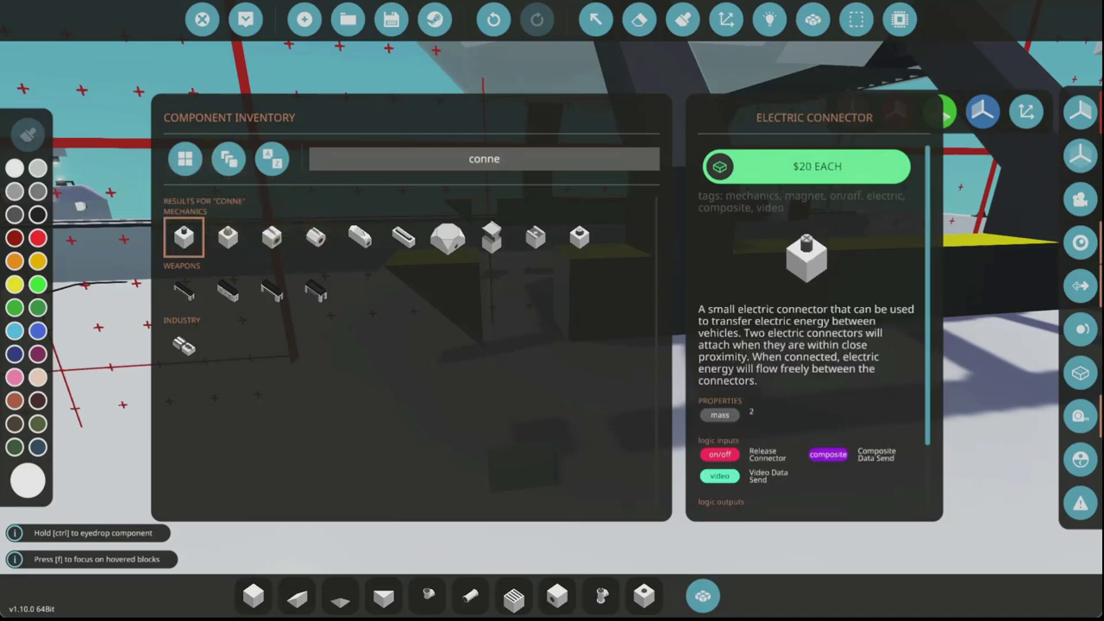
left_click(703, 595)
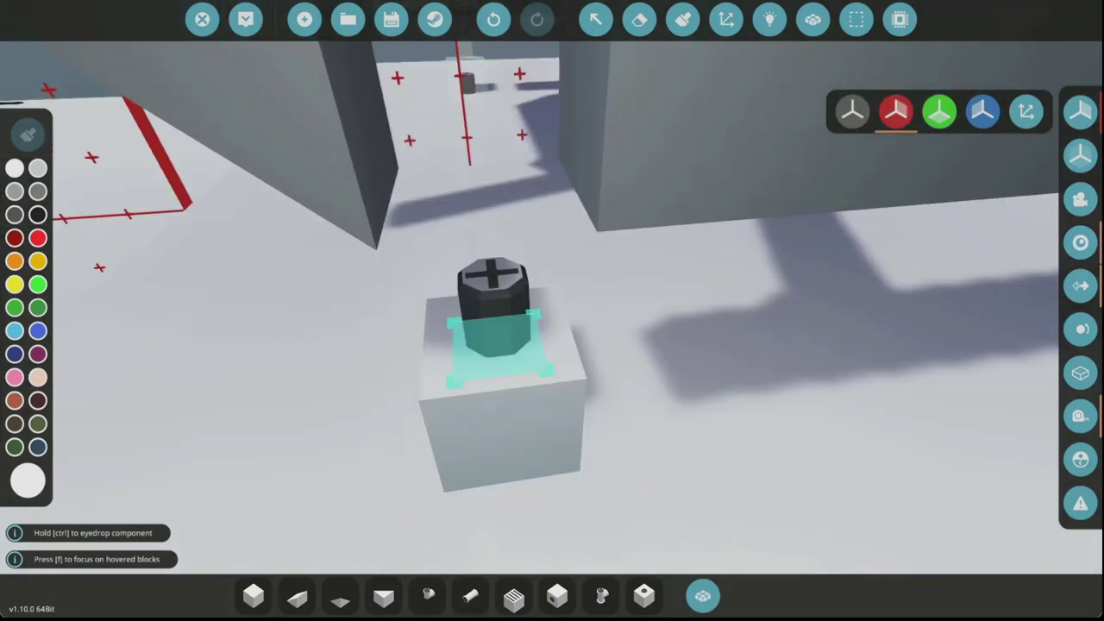
key("s")
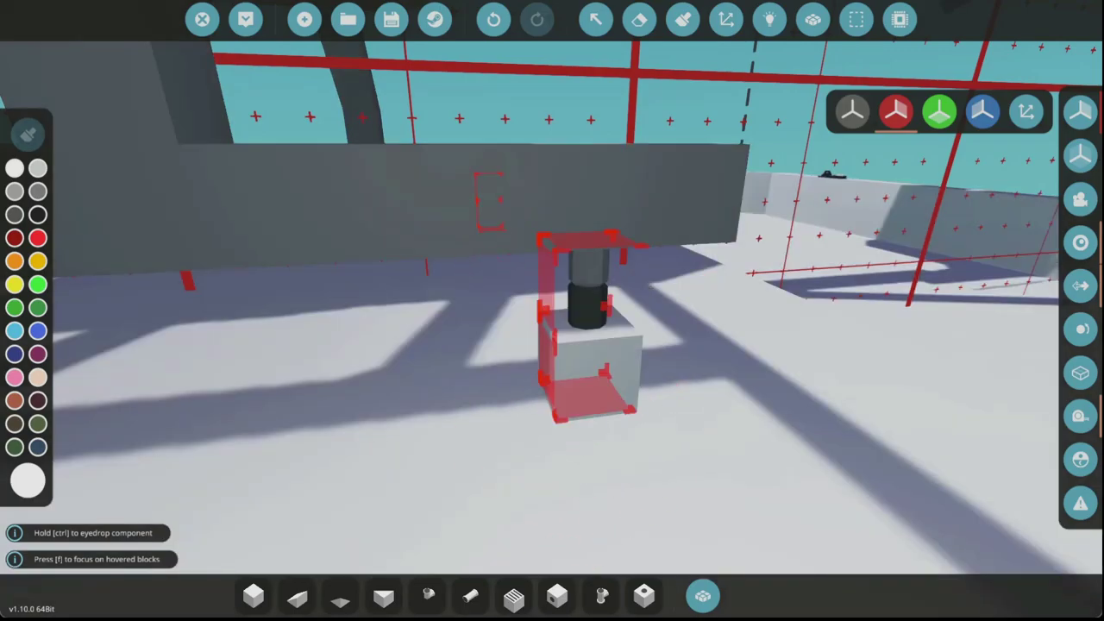
Complete the electric connector pairs at the skids' front and rear ends, and erase them all from the skids and deck
key("w")
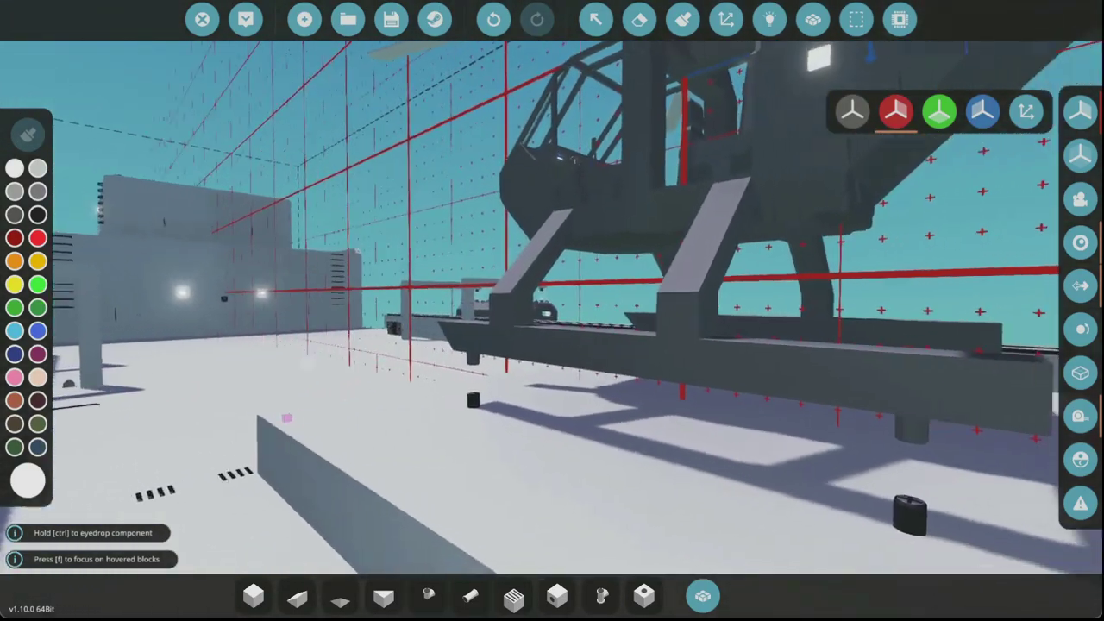
key("w")
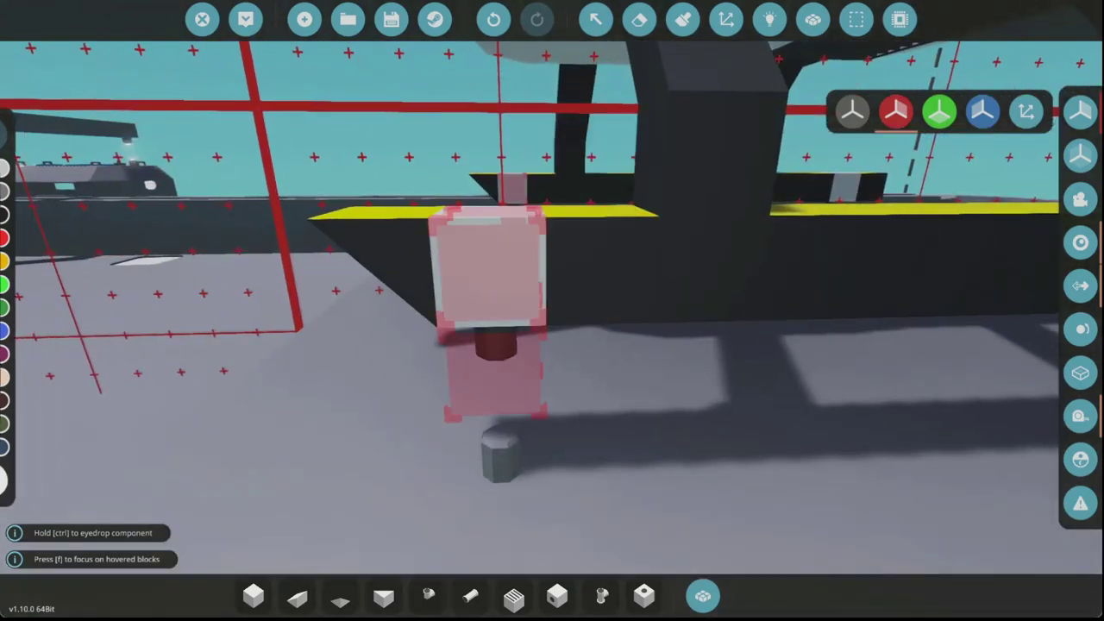
key("w")
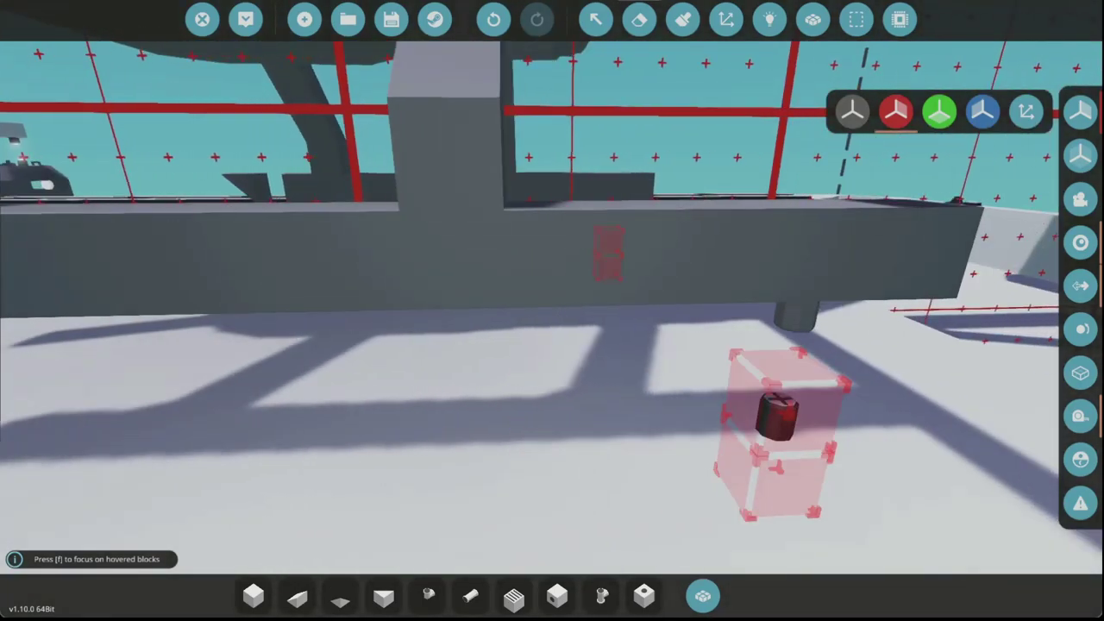
key("w")
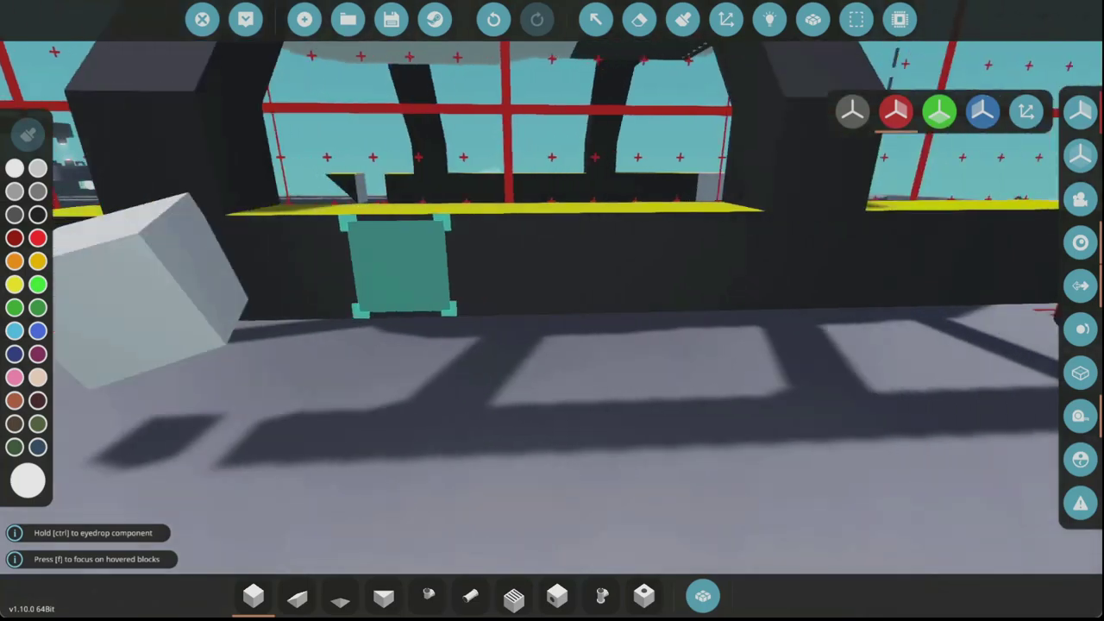
key("w")
Fit magnets into the front and rear ends of both skids and paint their blocks to match the yellow and dark skids
key("q")
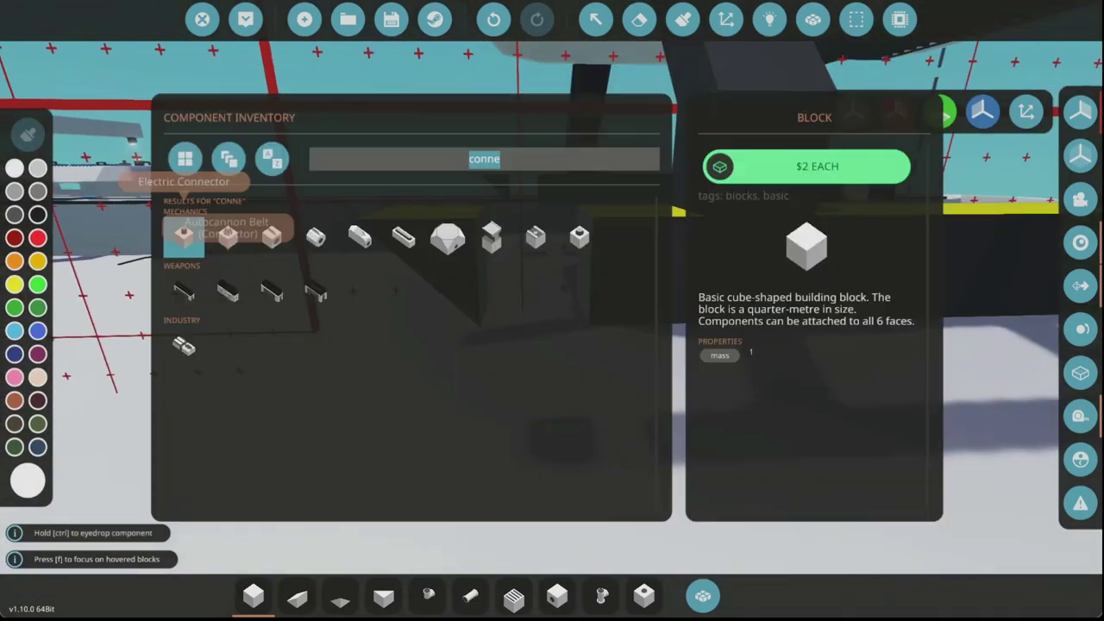
key("BackSpace")
key("Escape")
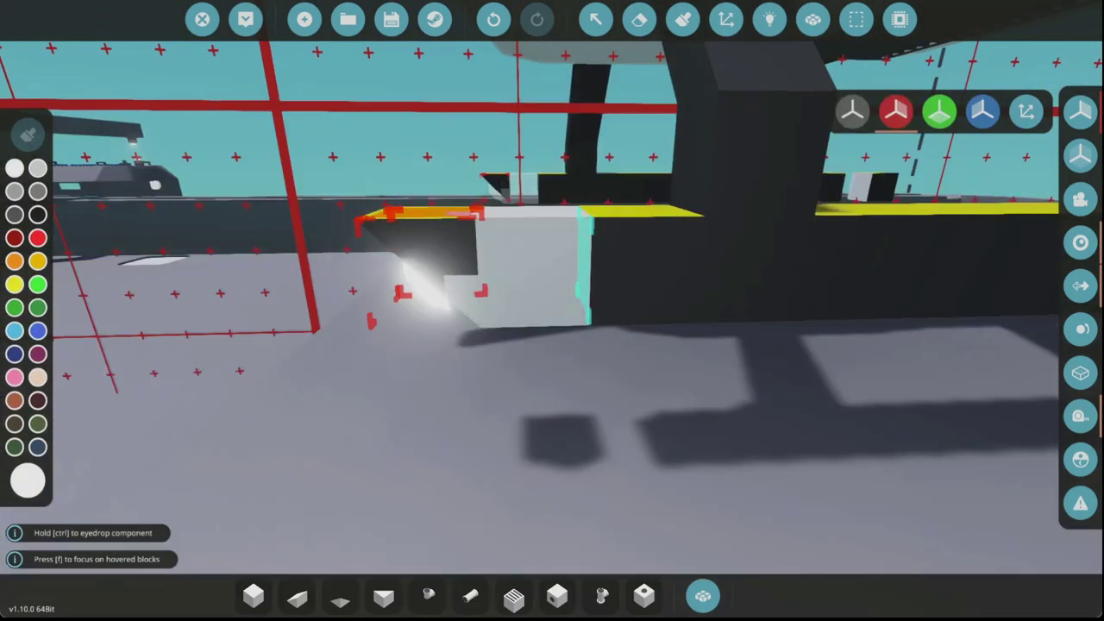
key("a")
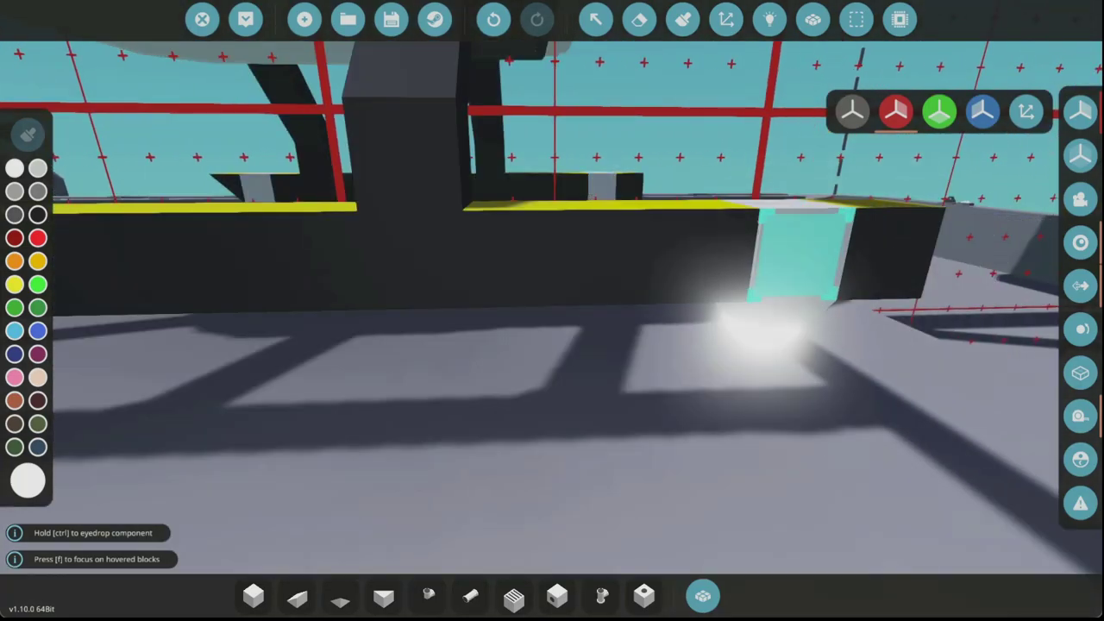
key("p")
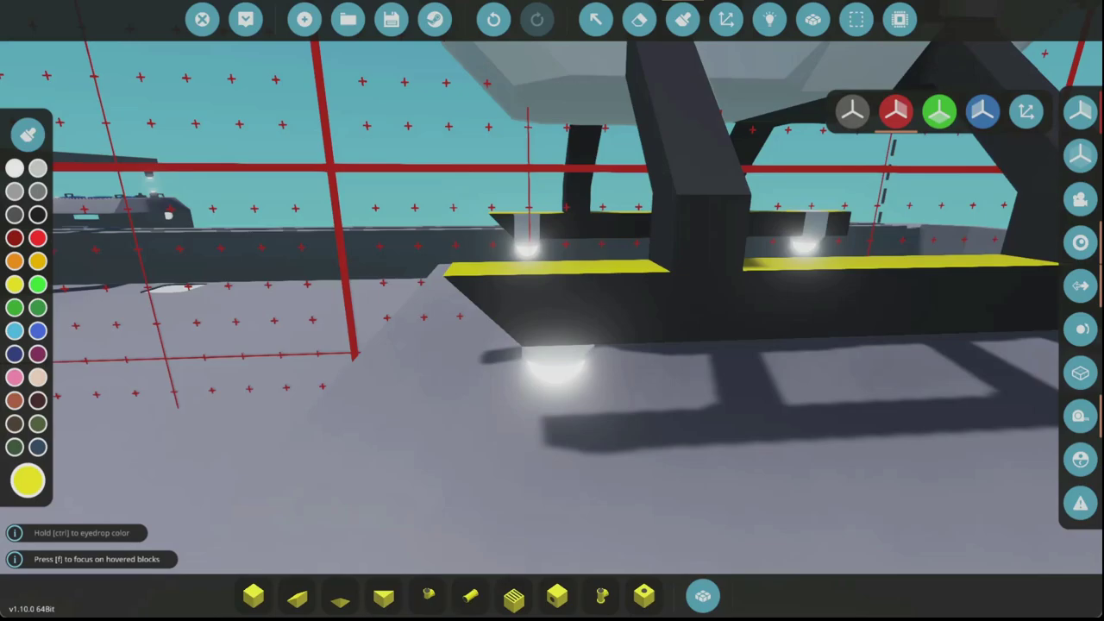
key("d")
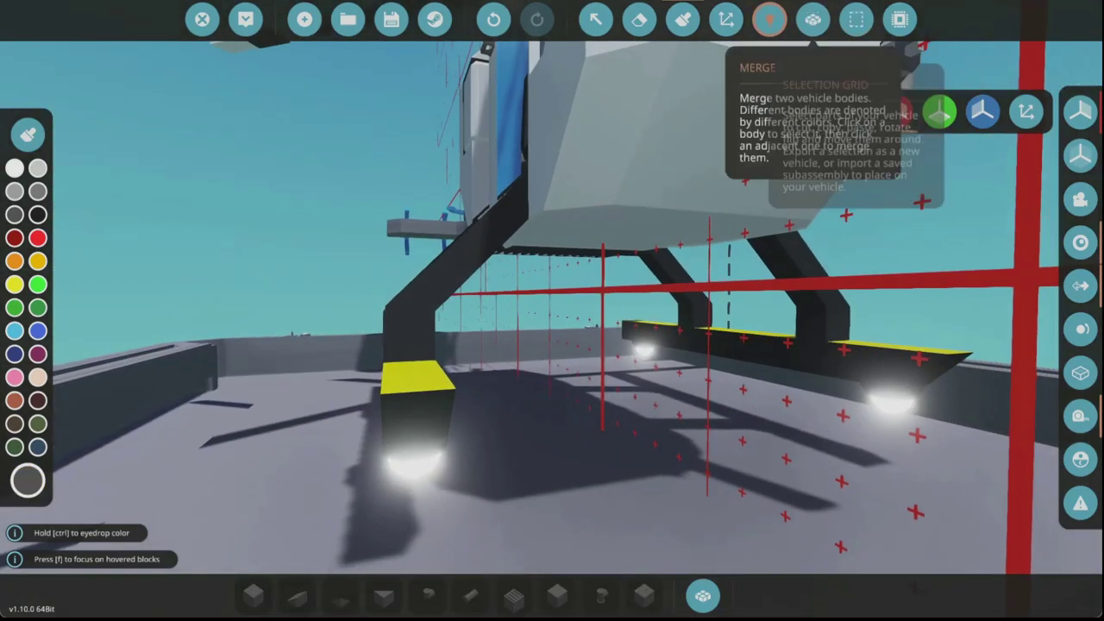
Connect the new skid magnets to the helicopter's electrical power
left_click(770, 19)
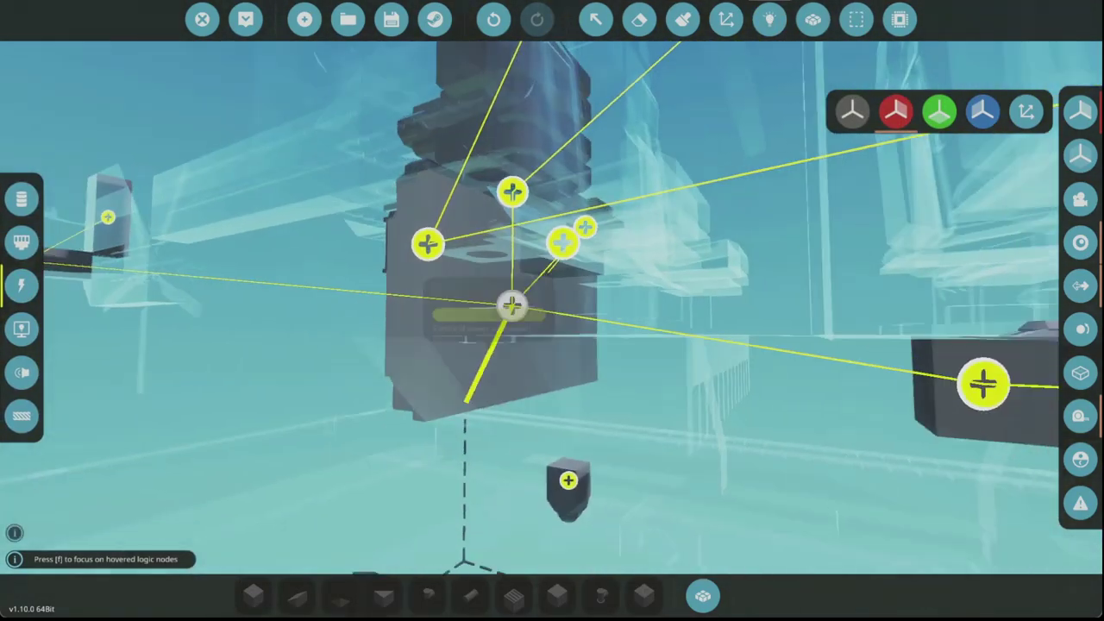
left_click_drag(455, 469, 541, 303)
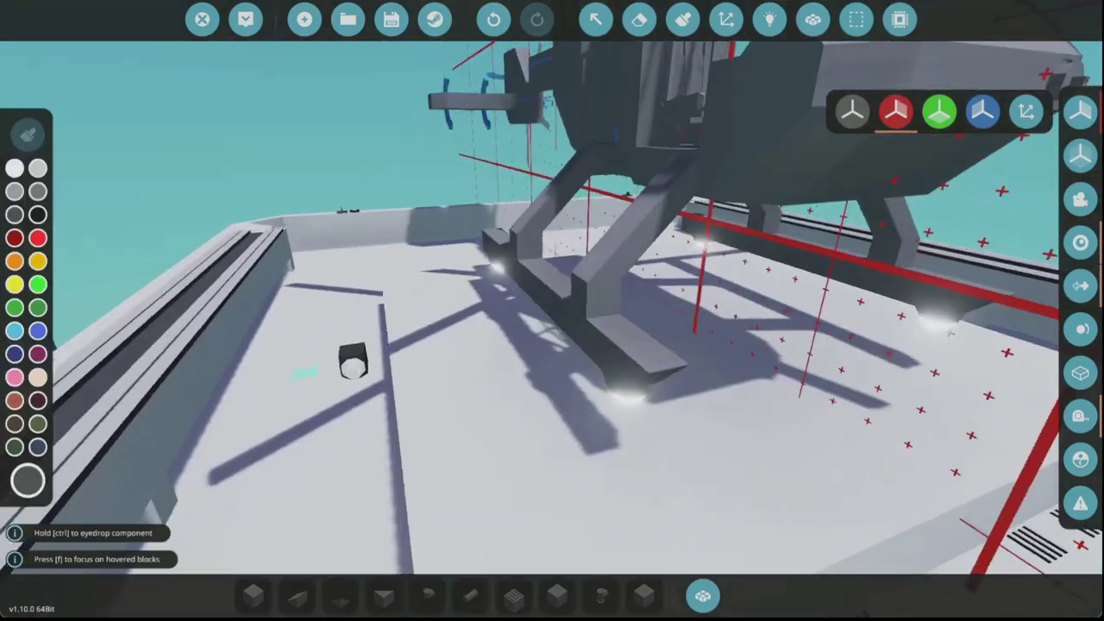
key("w")
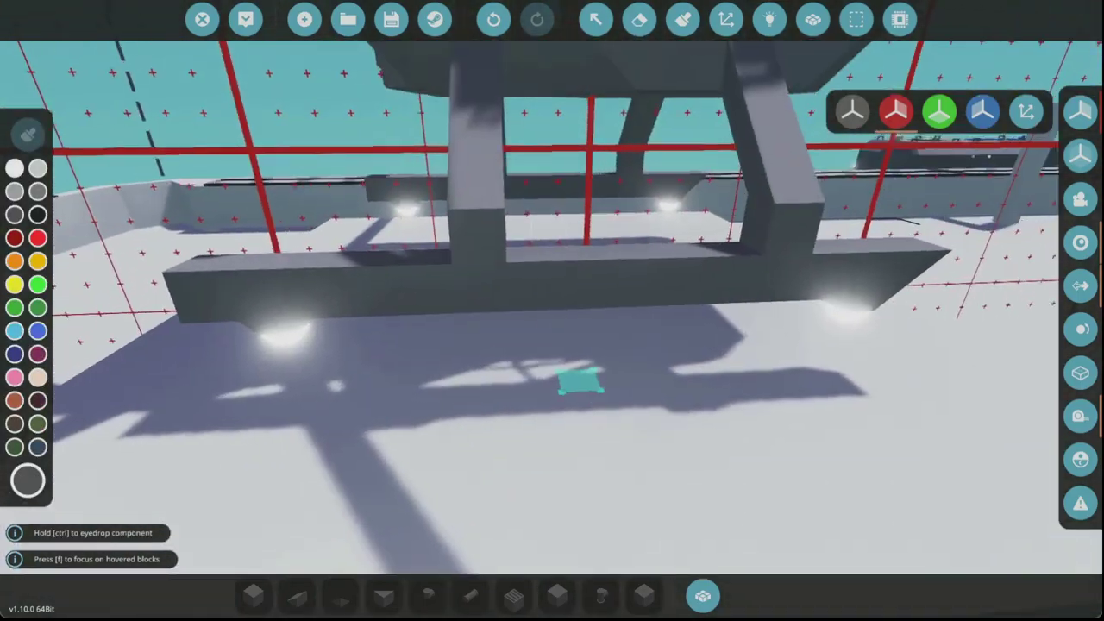
key("w")
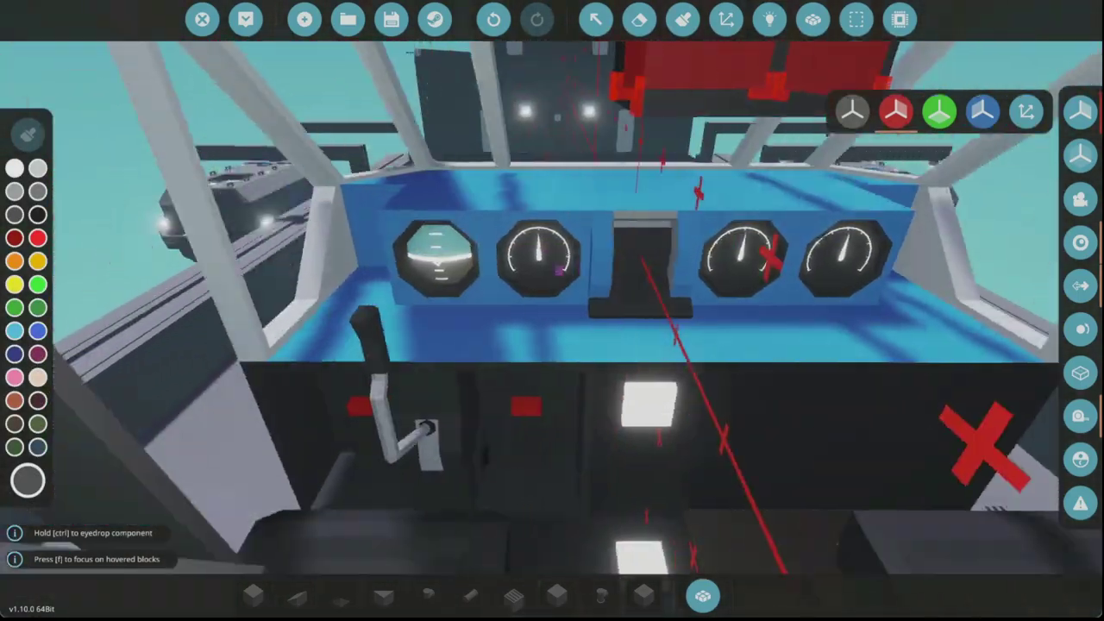
Examine the cockpit's electric and on/off wiring and the properties of the engine starter button, pilot seat and dashboard dials
key("l")
key("w")
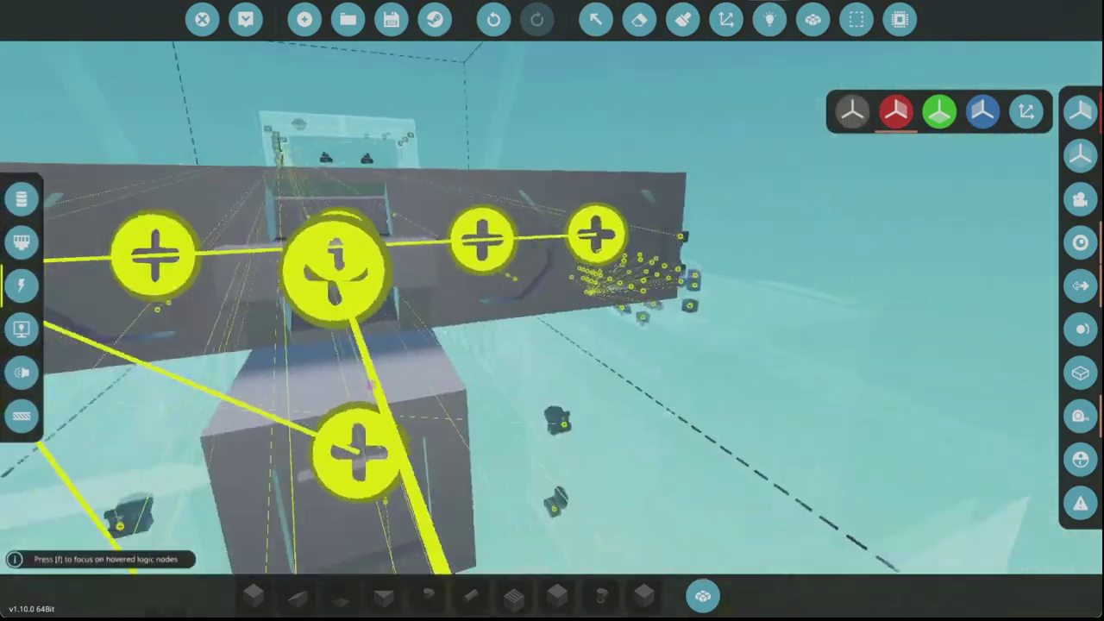
key("w")
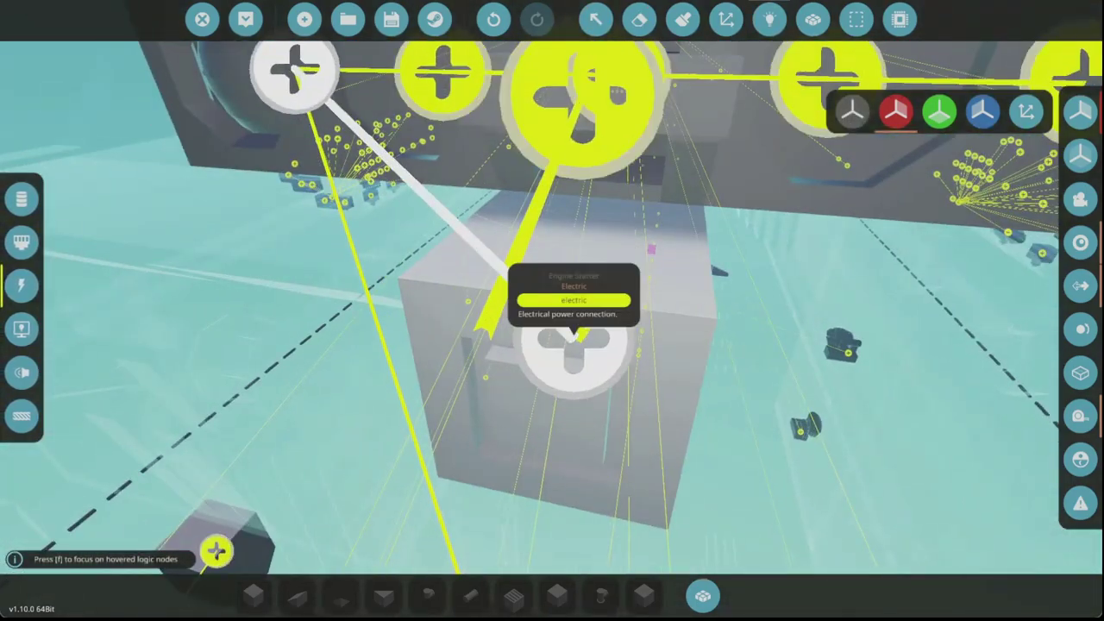
left_click(652, 249)
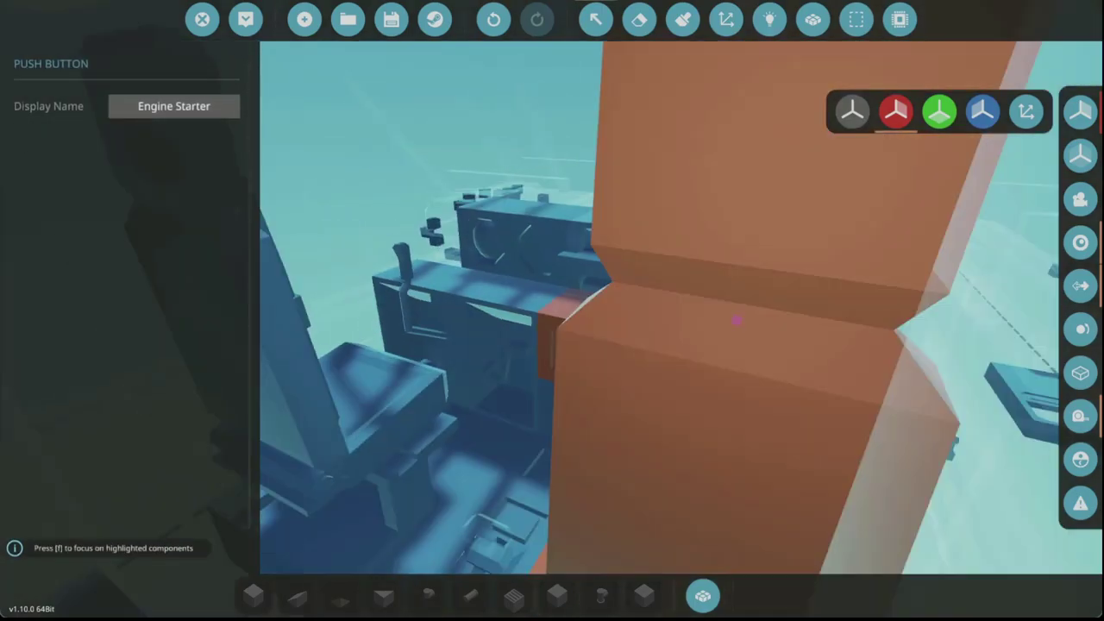
key("s")
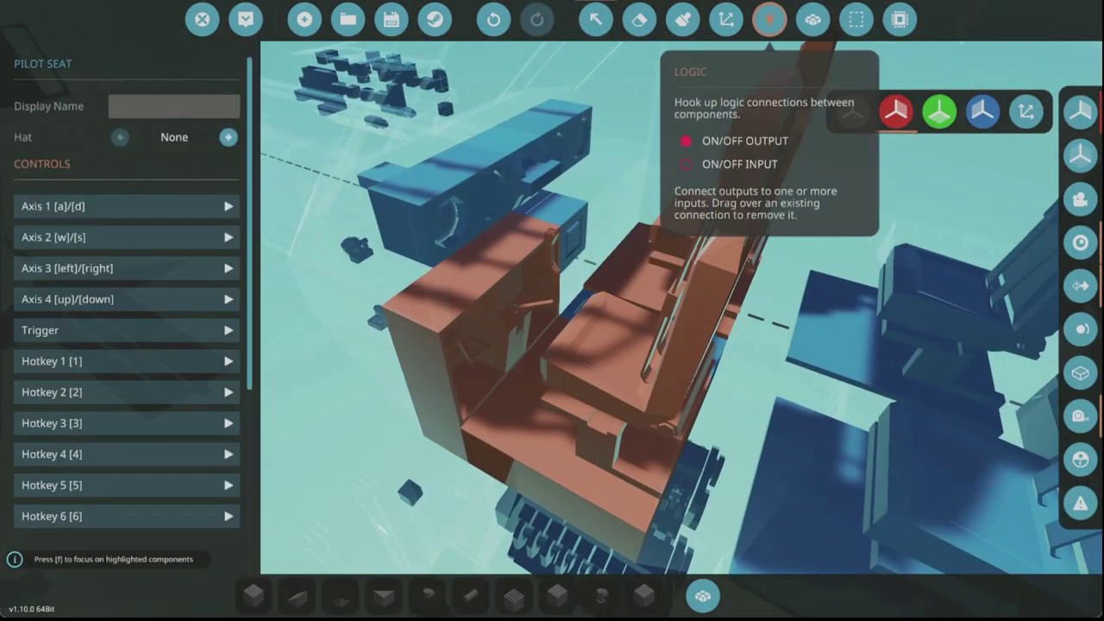
key("w")
left_click(769, 19)
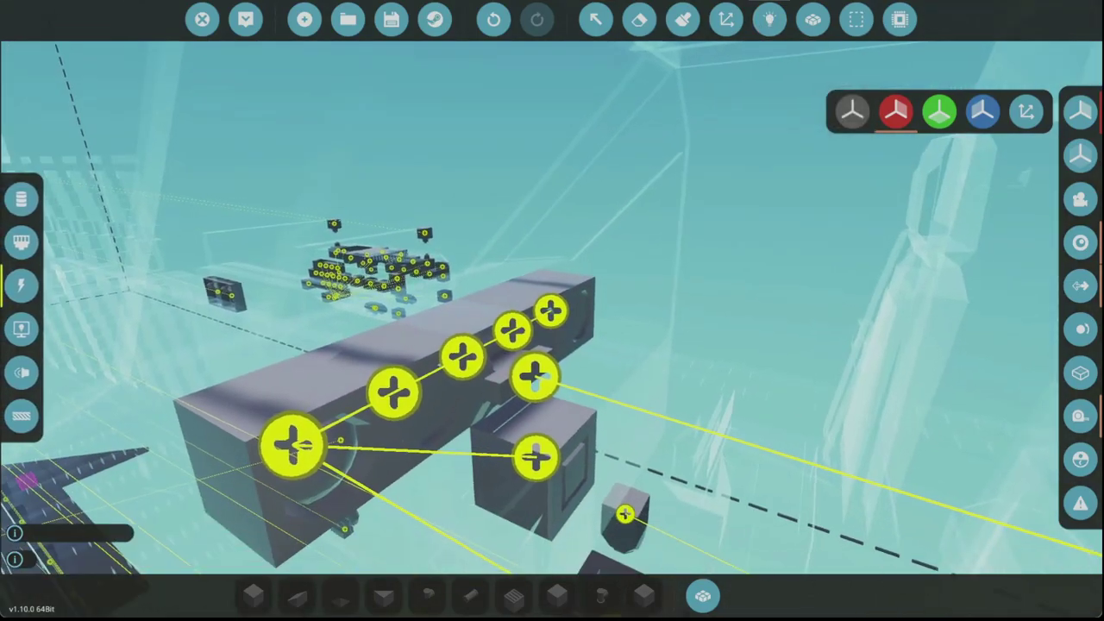
key("w")
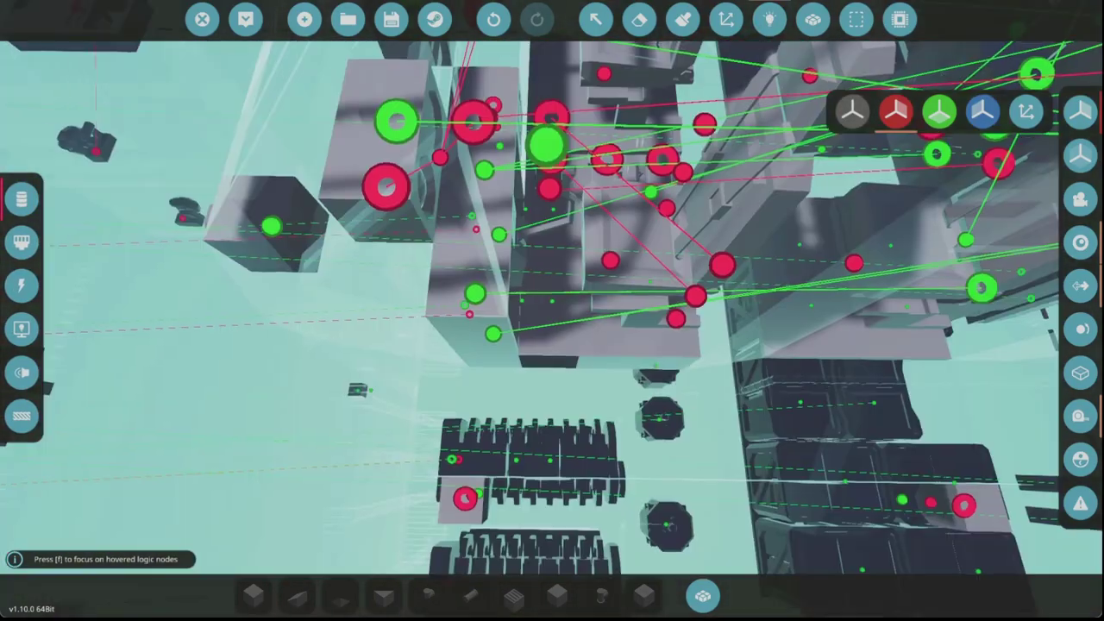
key("w")
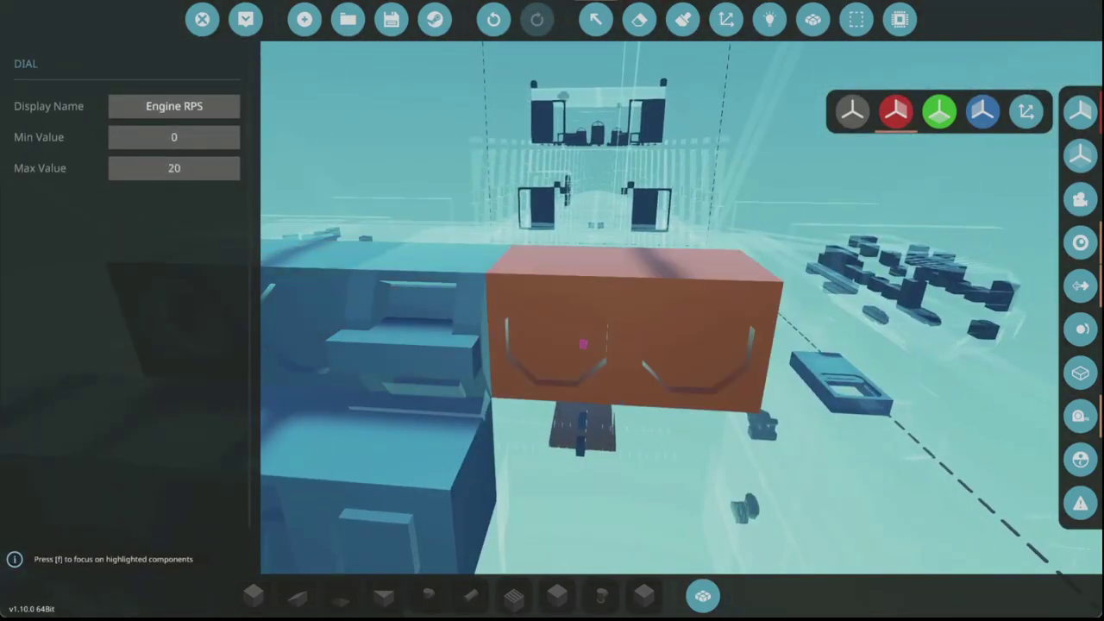
key("Escape")
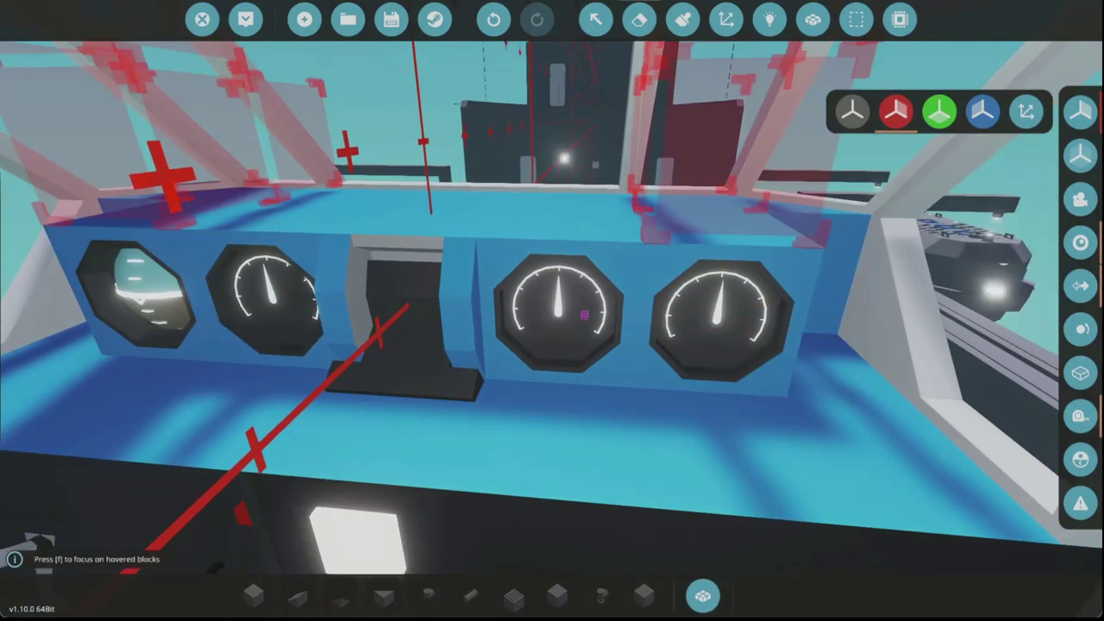
Turn off symmetry, erase the Engine RPS dial pair from the dashboard and place a light blue toggle button there
right_click(691, 259)
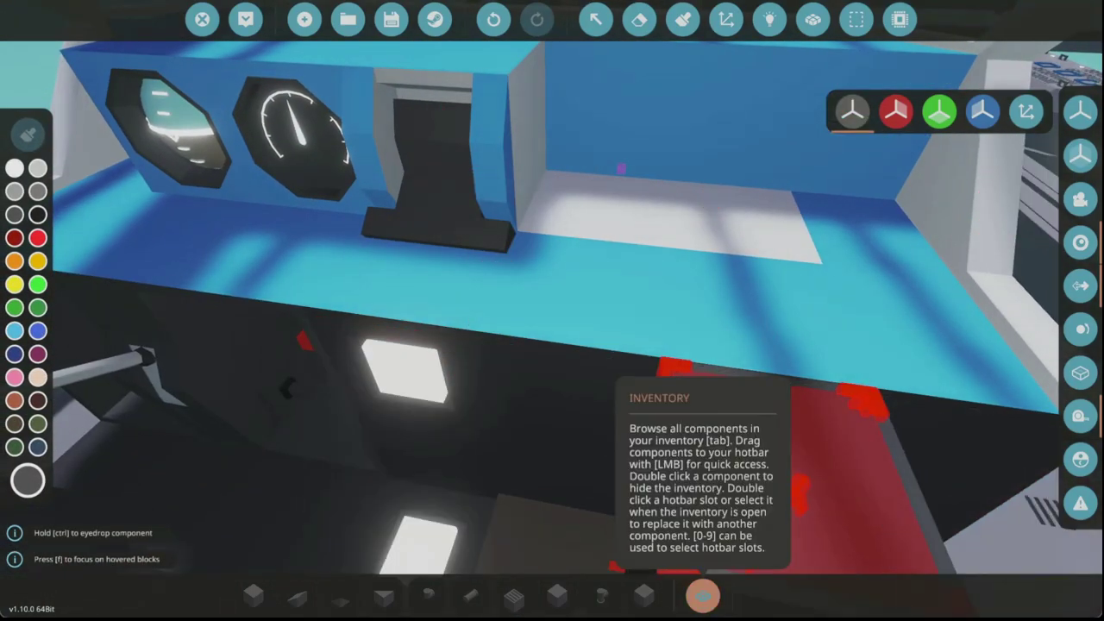
left_click(703, 595)
key("Tab")
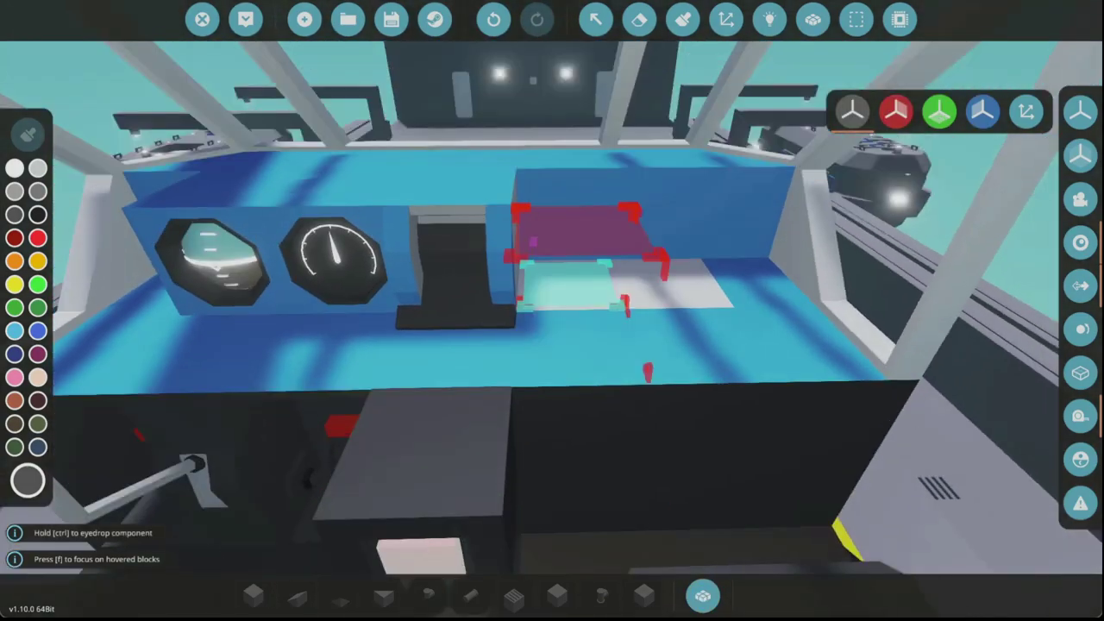
left_click(552, 310, "ctrl")
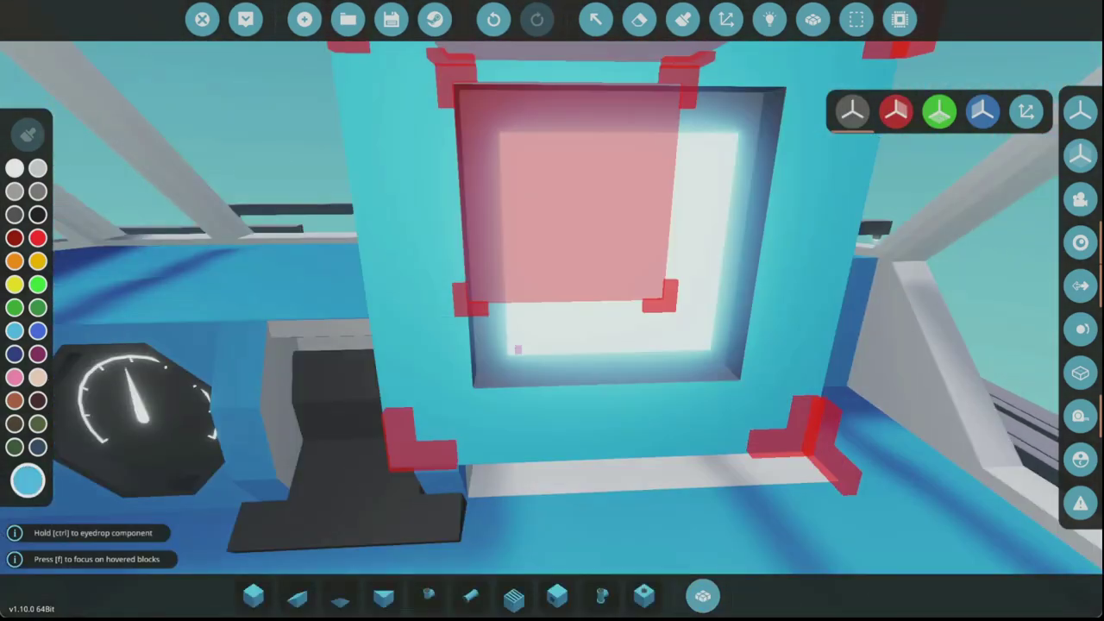
key("s")
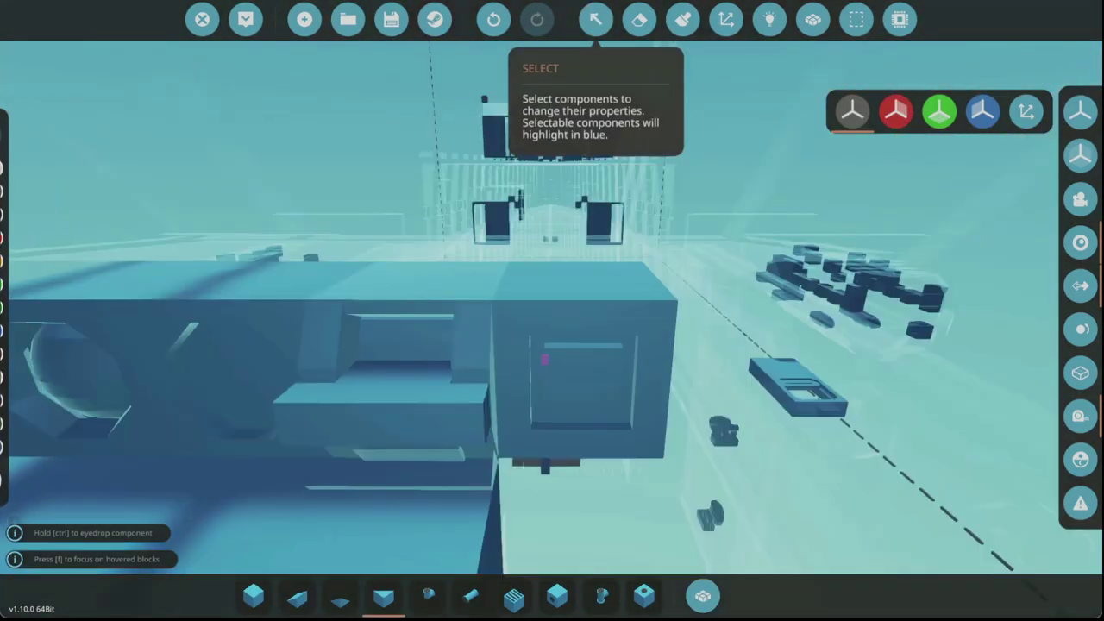
Name the new toggle button "Mag Alls" and wire its on/off output to the skid magnets
left_click(545, 359)
key("l")
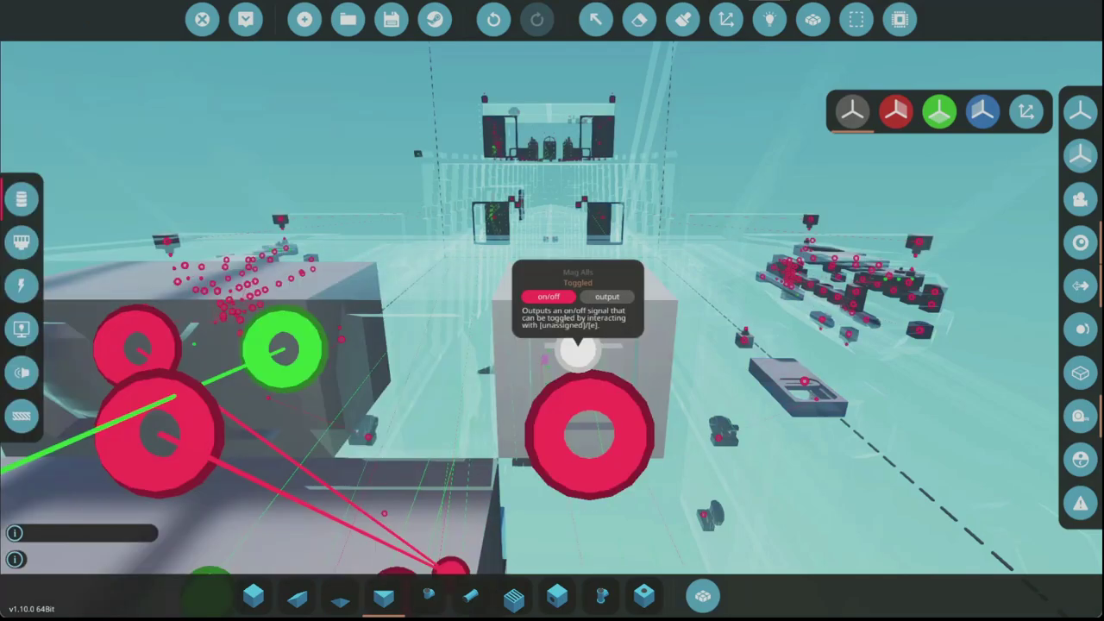
key("s")
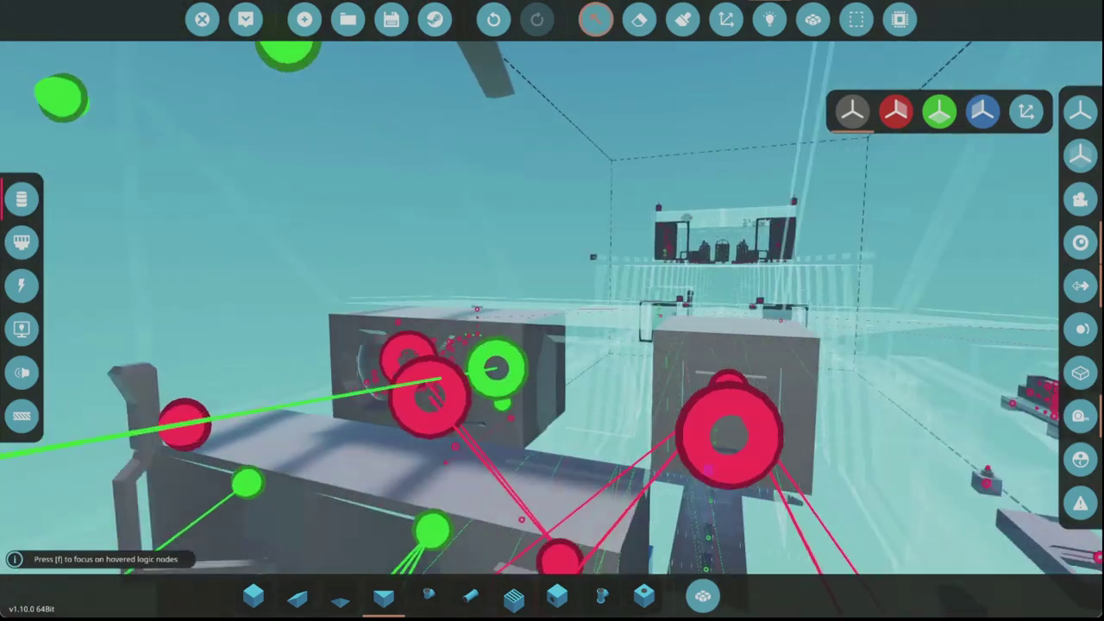
Set the Mag Alls toggle button's default state to On
left_click(596, 19)
left_click(710, 472)
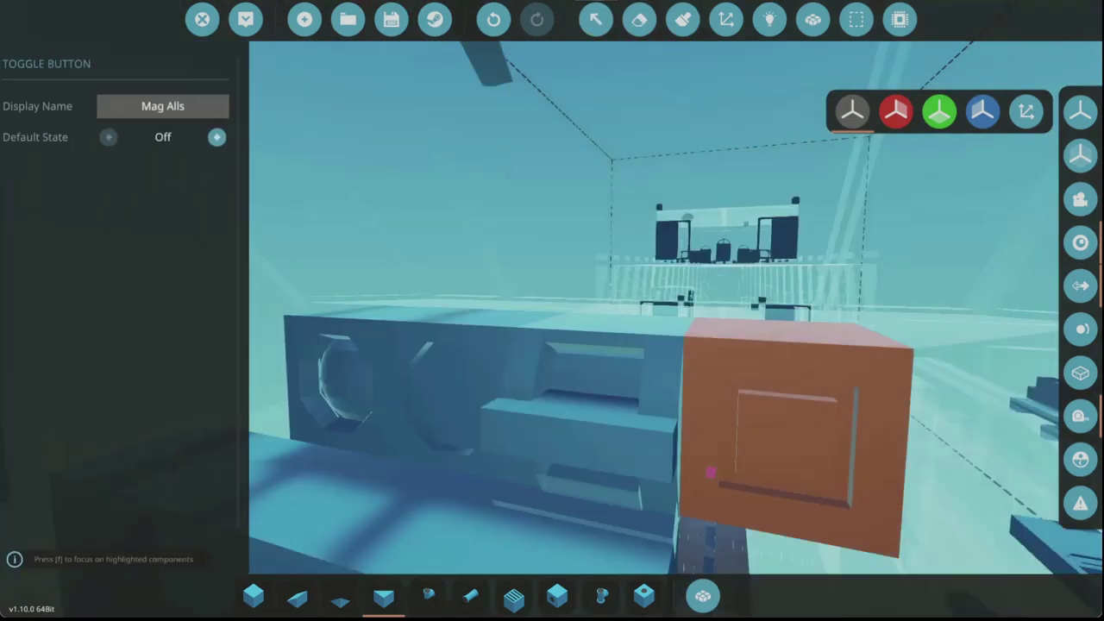
key("s")
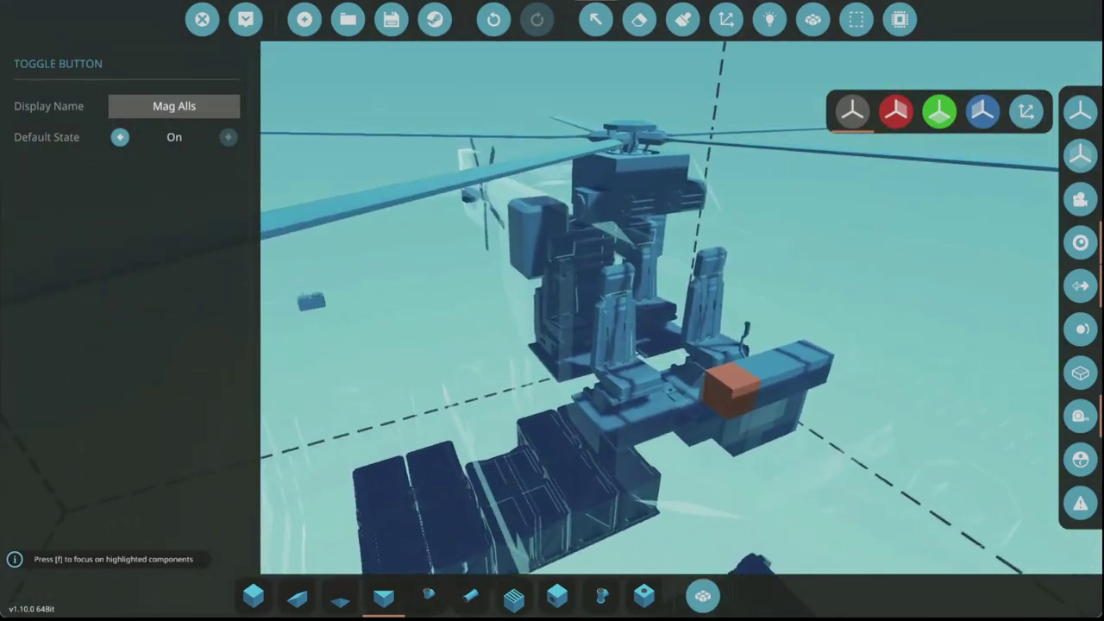
key("a")
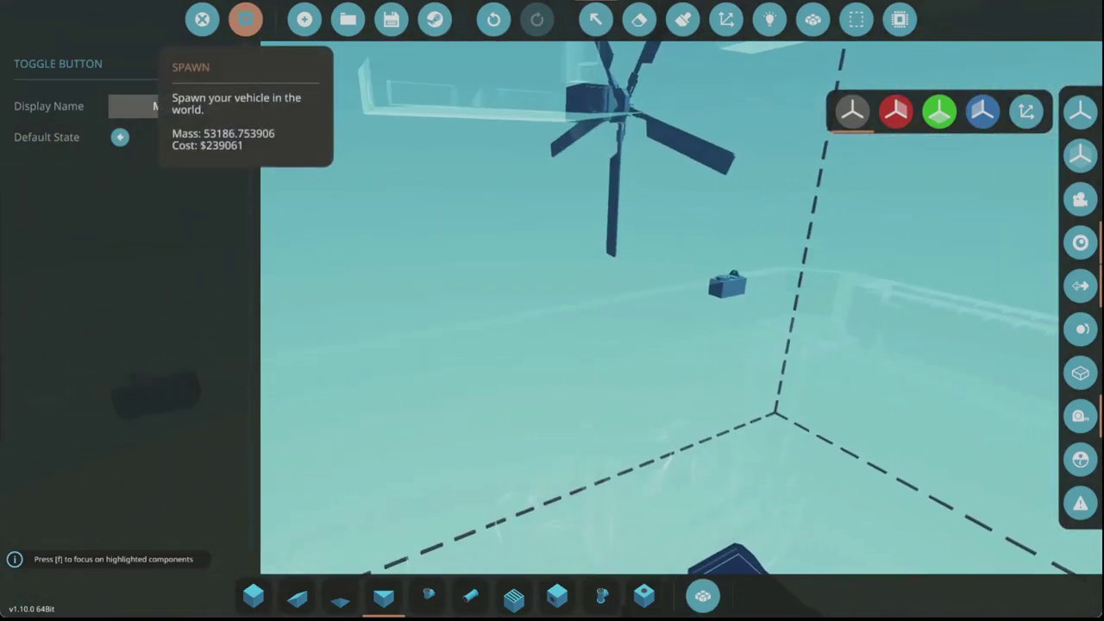
Spawn the ship in the world, check the helicopter on its deck and return to the workbench
left_click(245, 19)
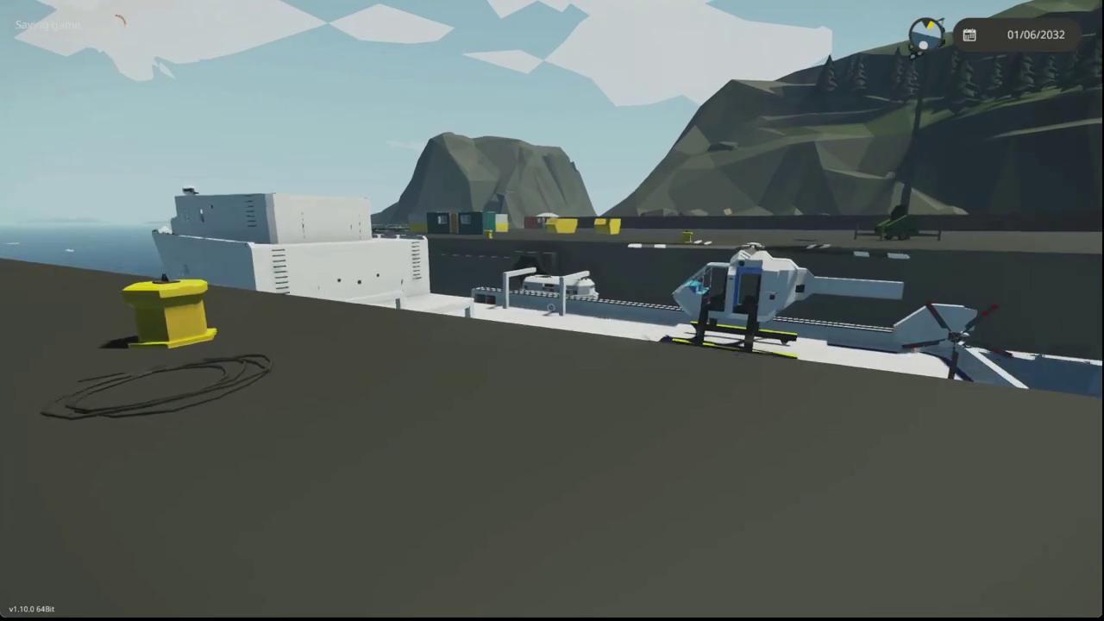
key("w")
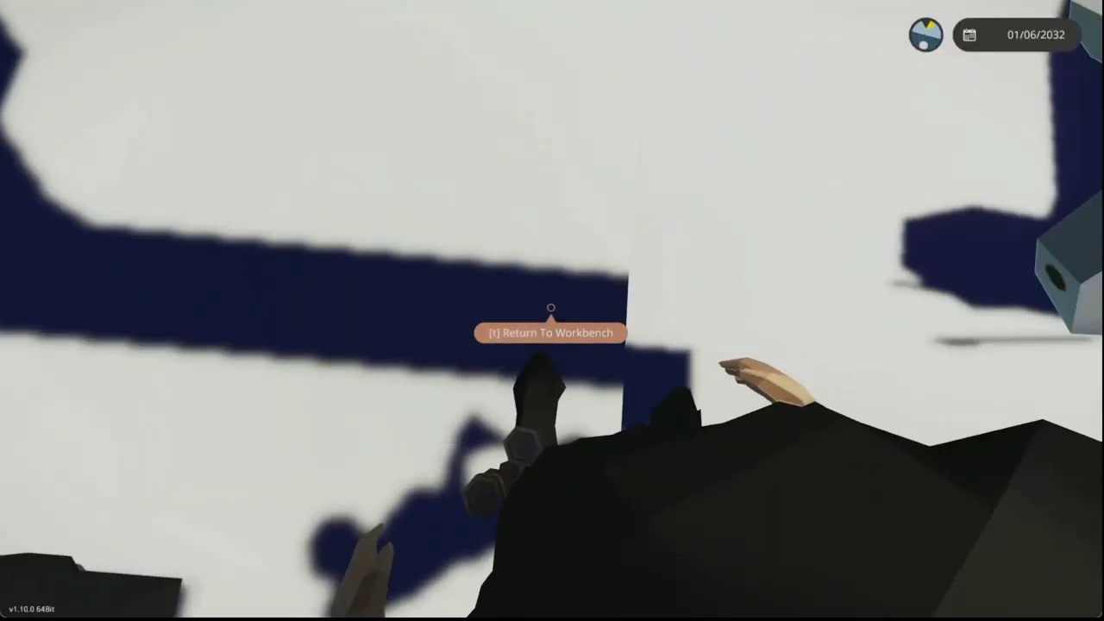
key("t")
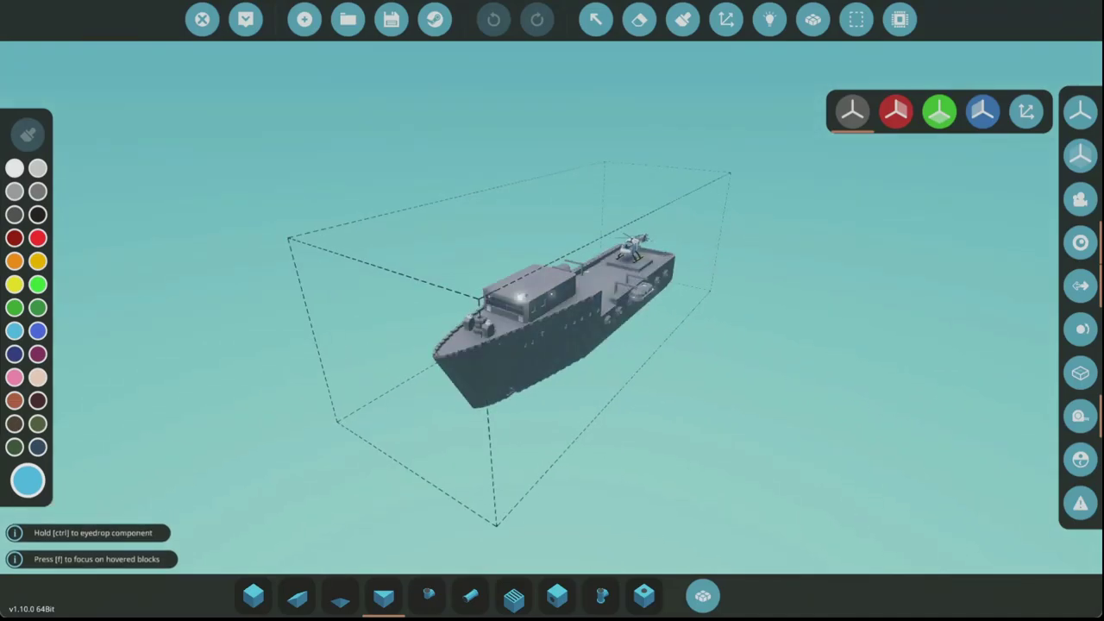
Isolate the helicopter's tail section in the selection grid, cut it and reposition it in line with the tail boom
key("f")
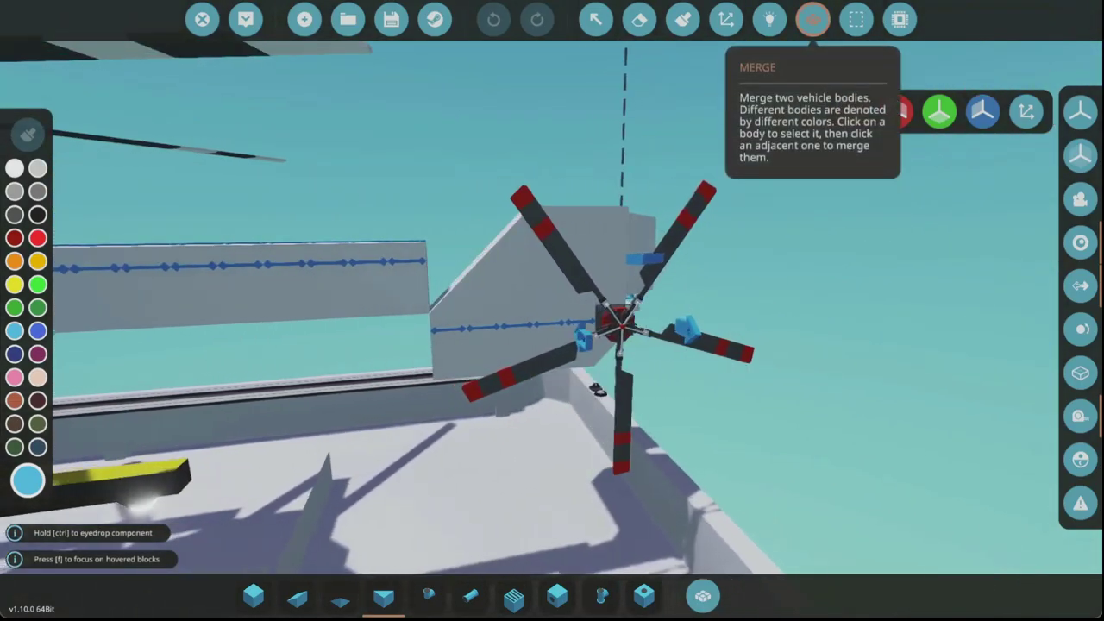
left_click(857, 19)
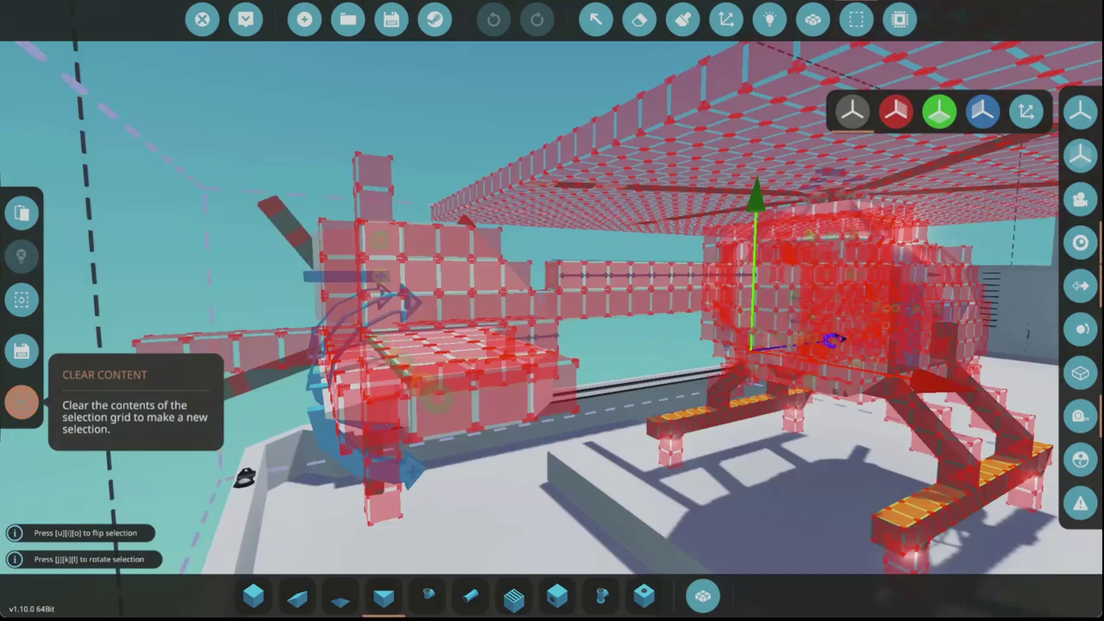
left_click(22, 401)
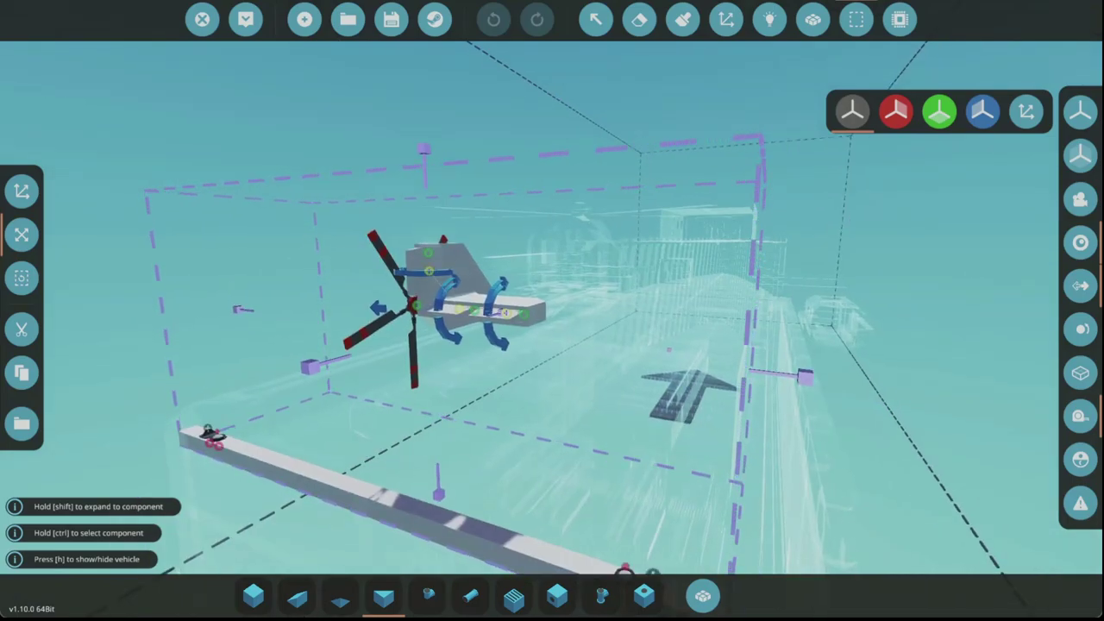
key("ctrl+x")
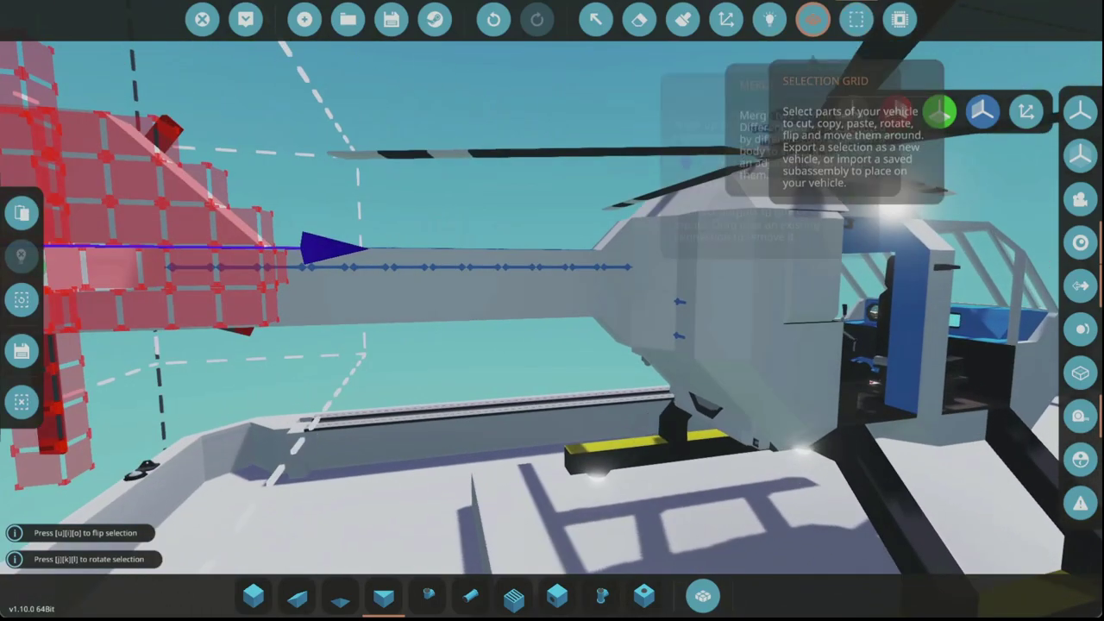
left_click(856, 19)
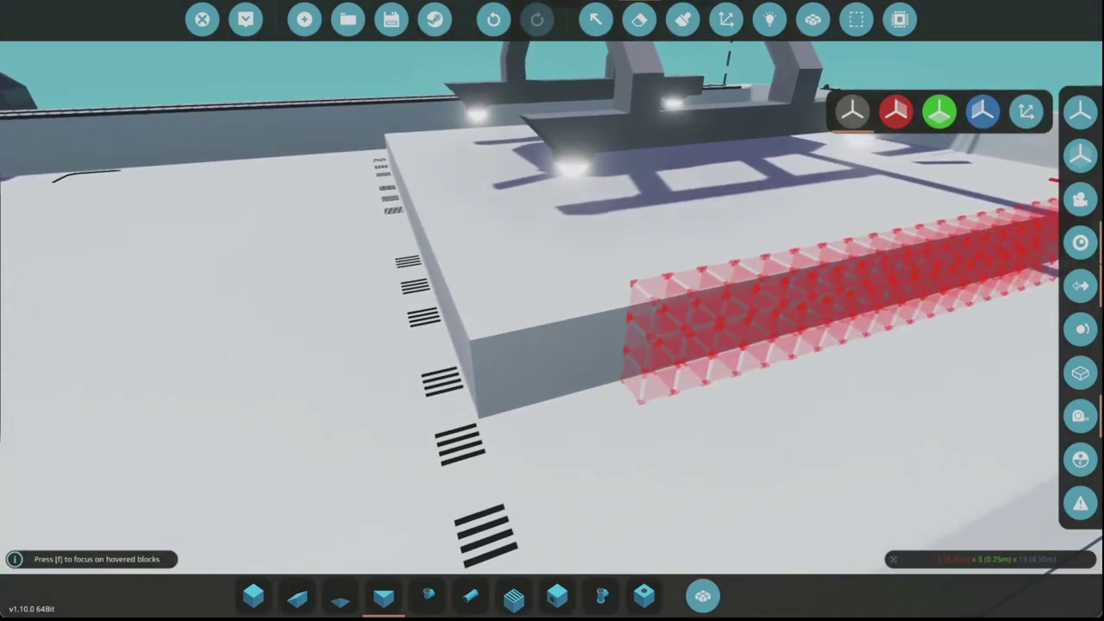
Slope the edges of the raised helicopter platform with white Wedge 1x2 blocks, mirrored across the ship's centreline
key("ctrl+z")
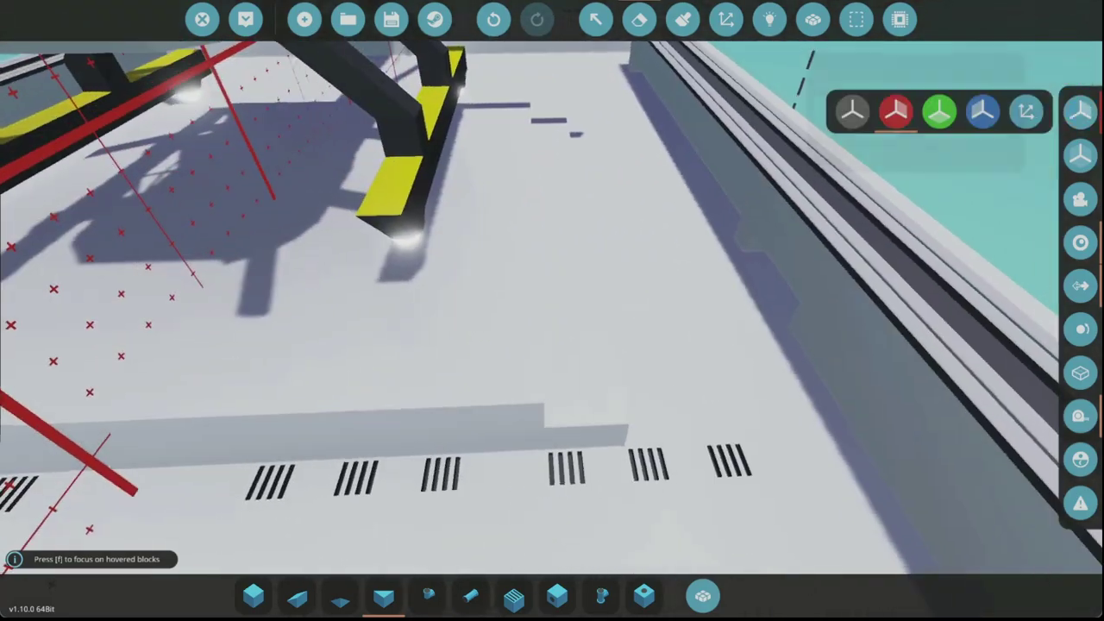
type("qwed")
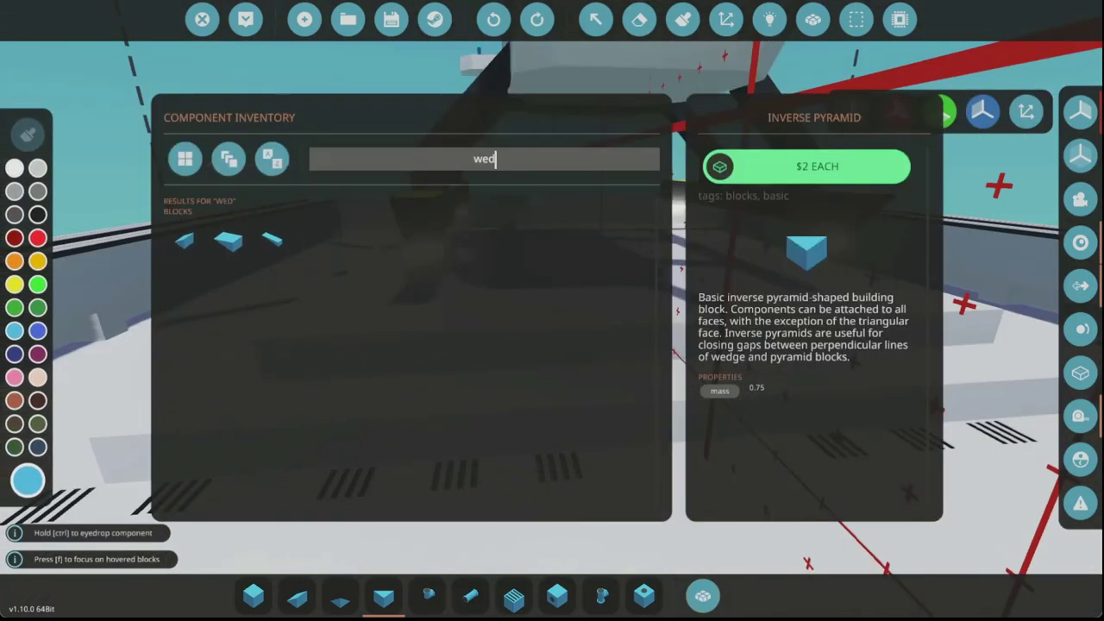
left_click(703, 595)
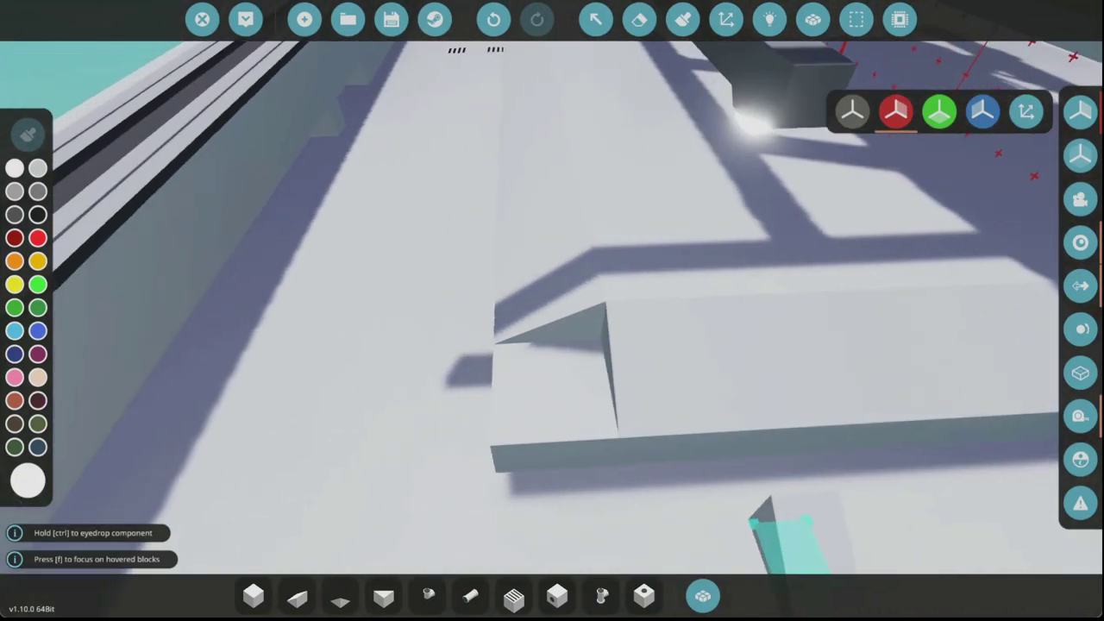
Find the Pyramid 2x2 block in the inventory and fill the gap at the platform's sloped corner with it
left_click(703, 595)
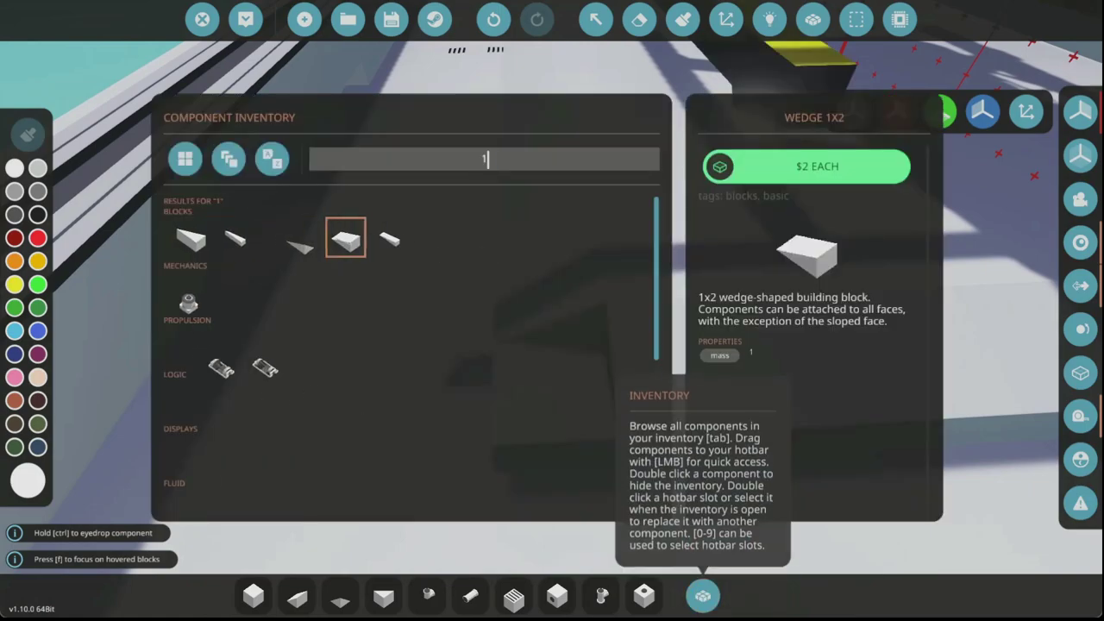
type("1x2")
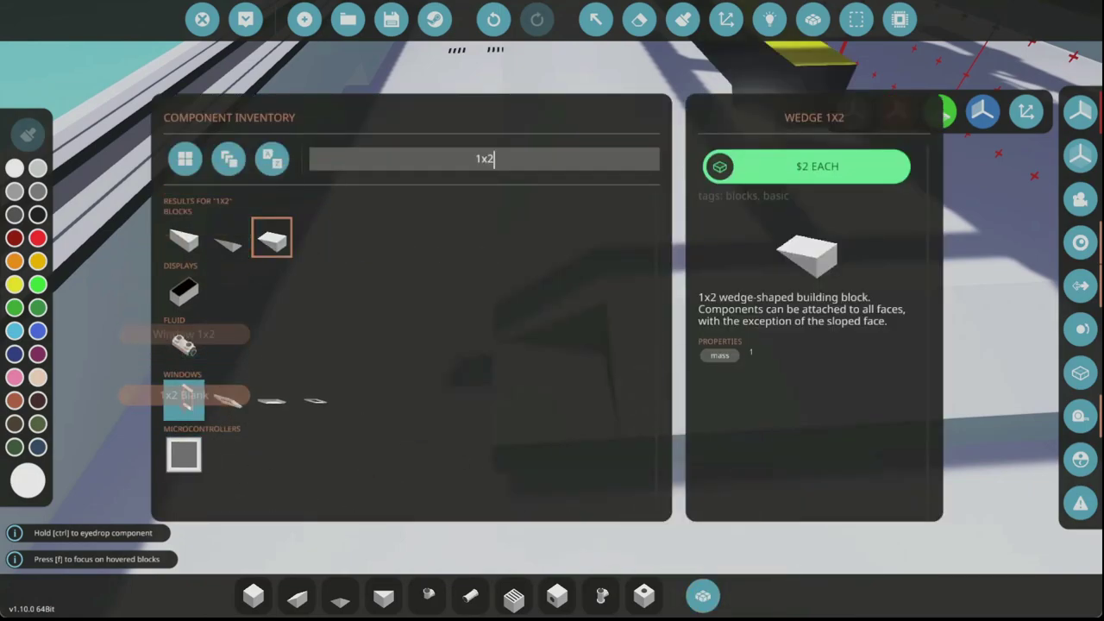
key("ctrl+a")
type("2x2")
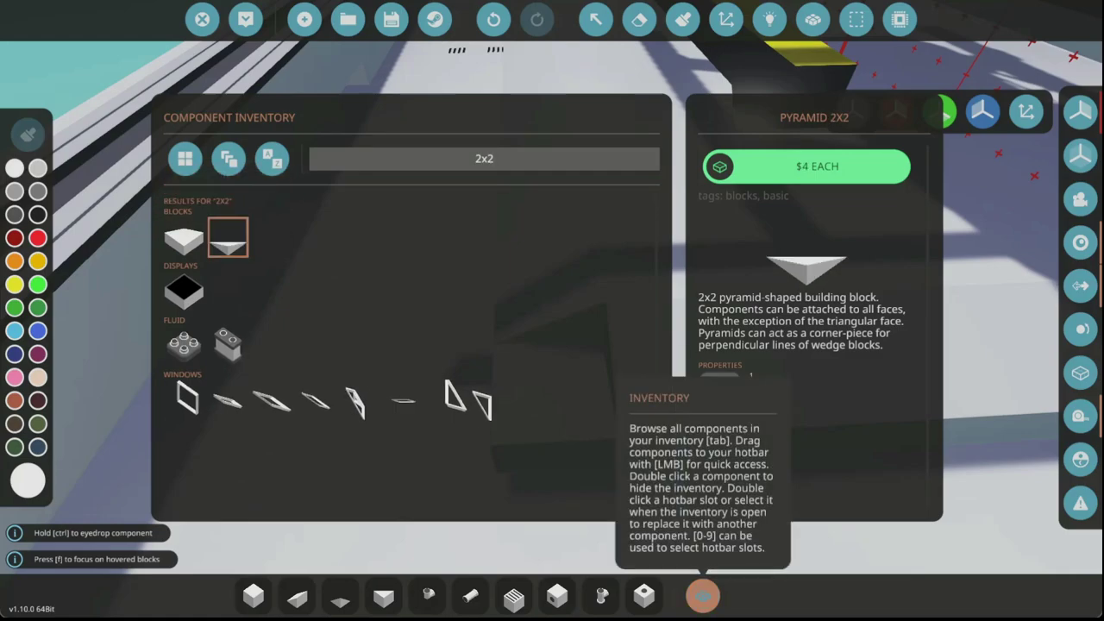
left_click(703, 596)
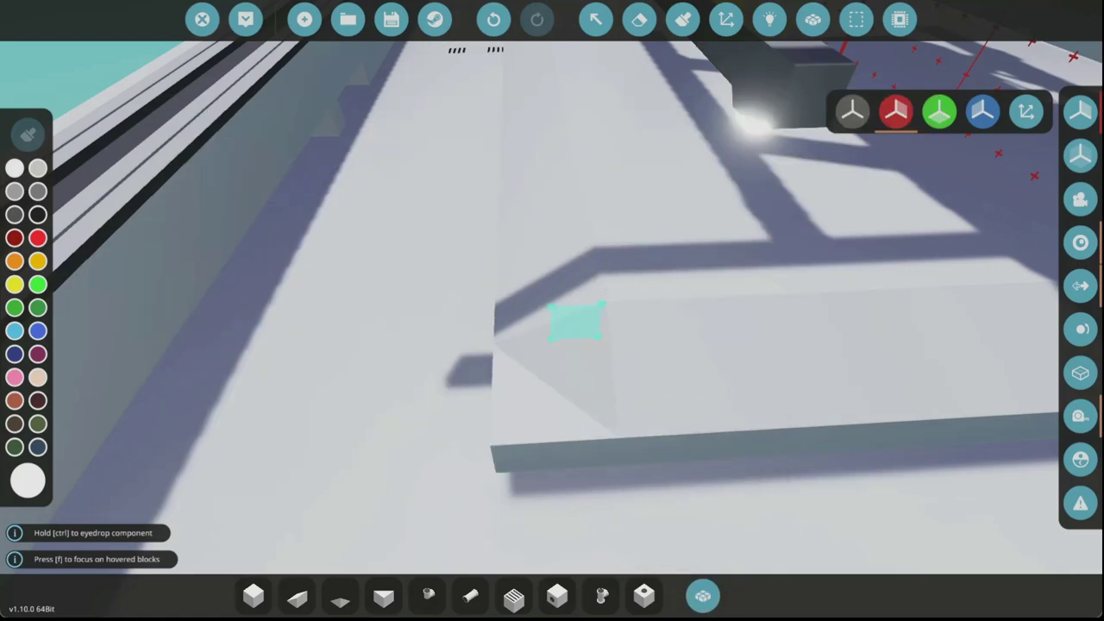
Erase the square base blocks at that platform corner and replace them with wedges to chamfer it
key("w")
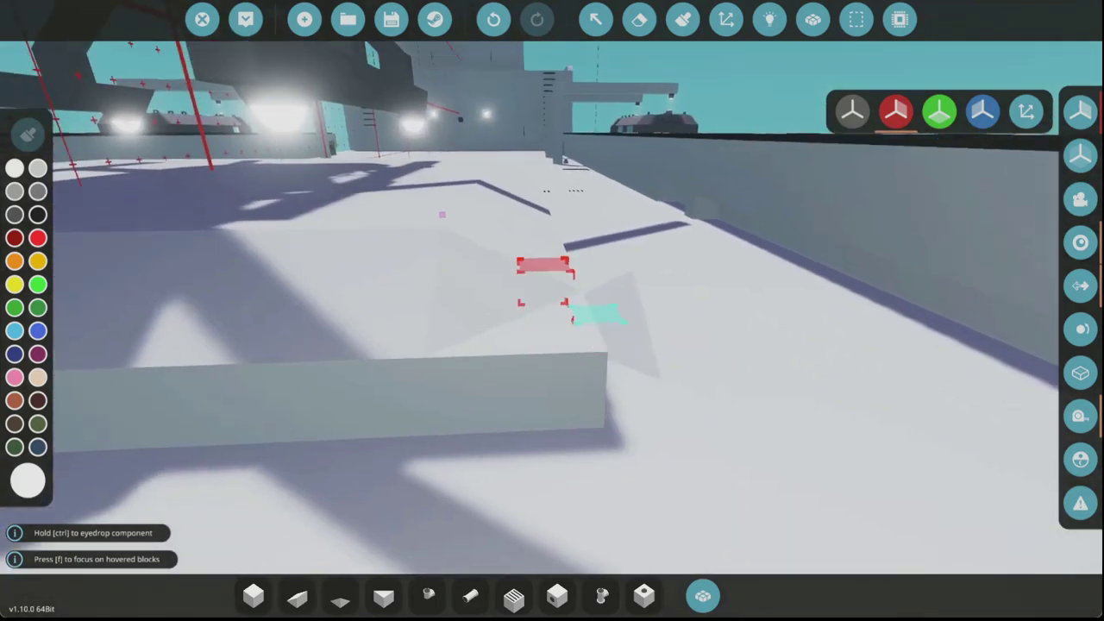
key("w")
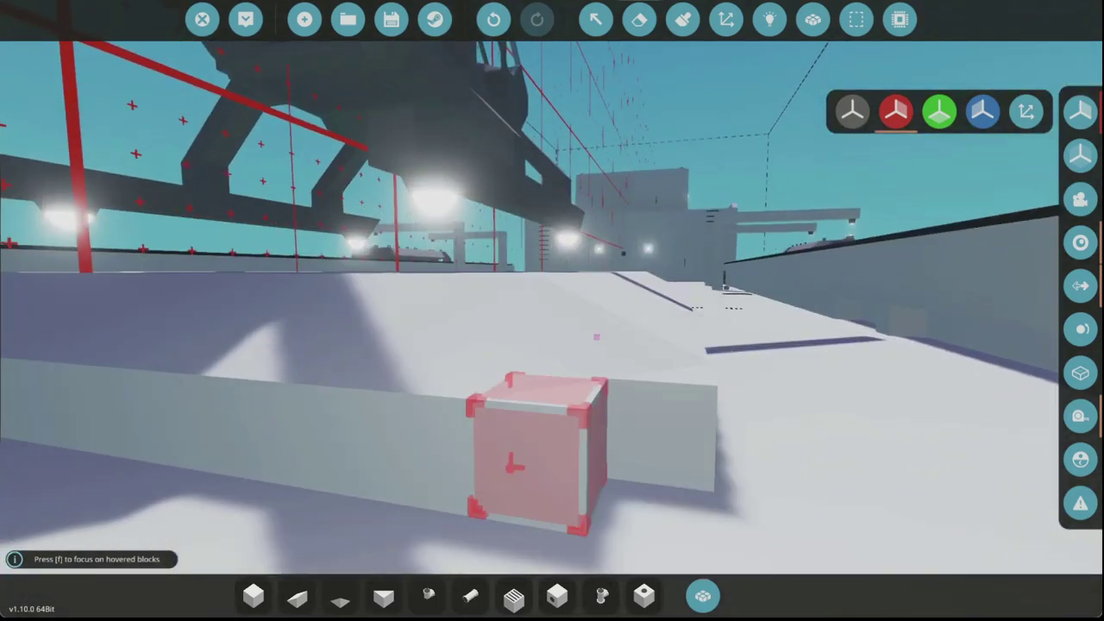
key("2")
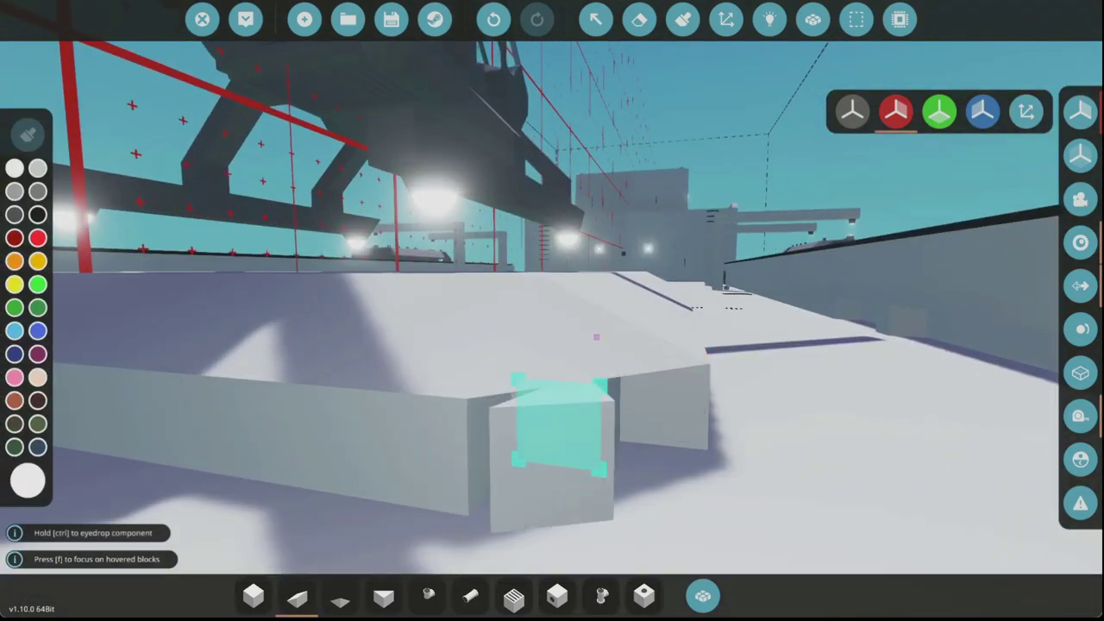
key("s")
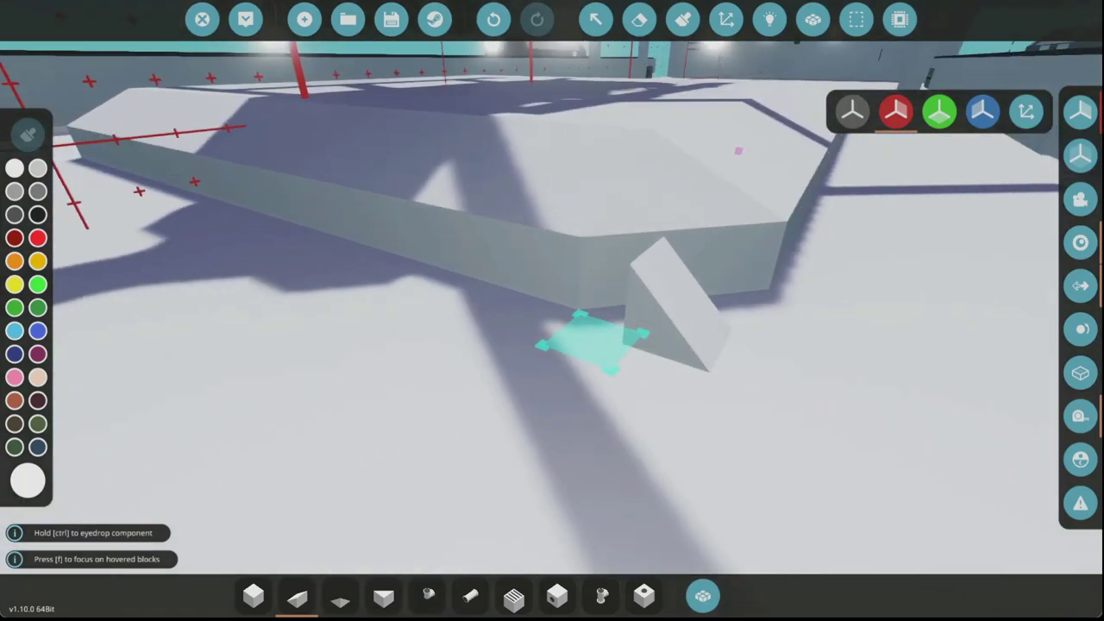
key("w")
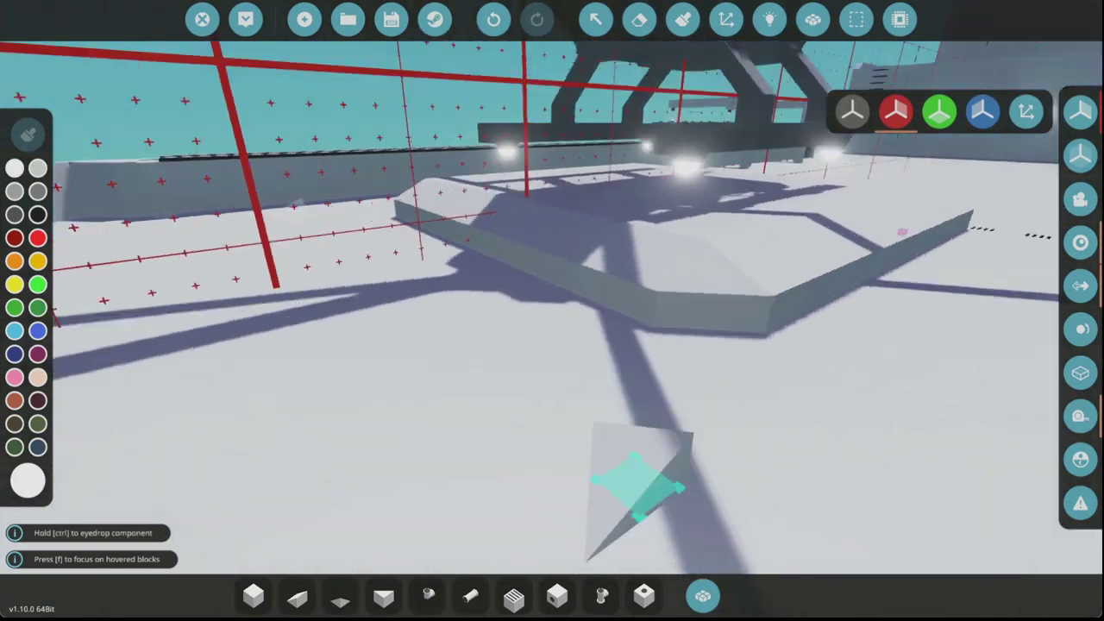
Fill the platform corner beside the floor grates with a 2x2 pyramid and chamfer its base with wedges
key("s")
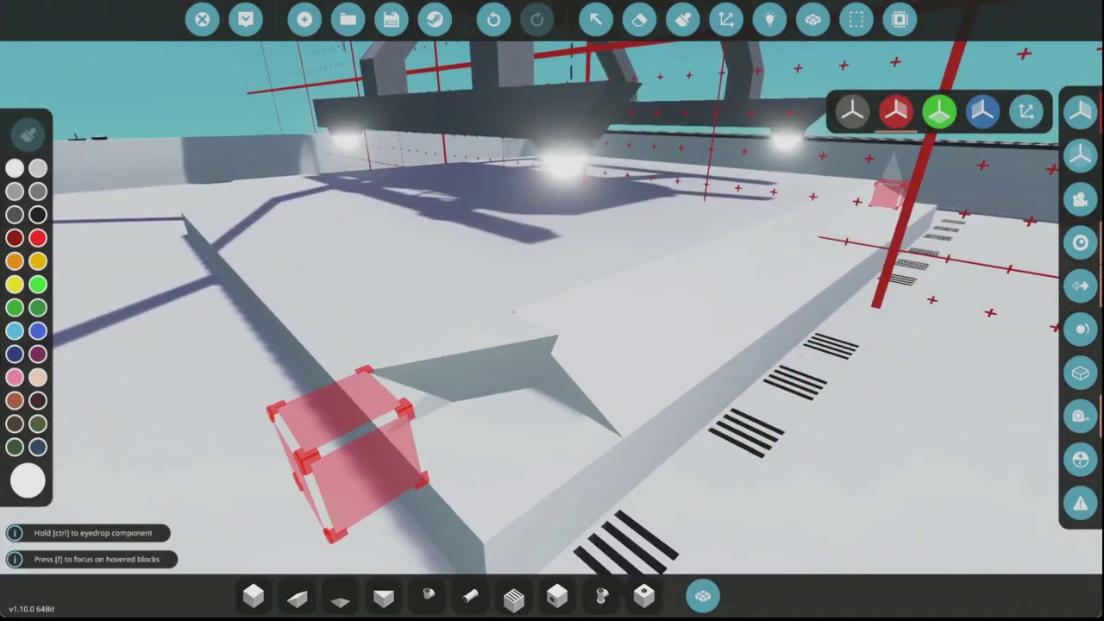
key("w")
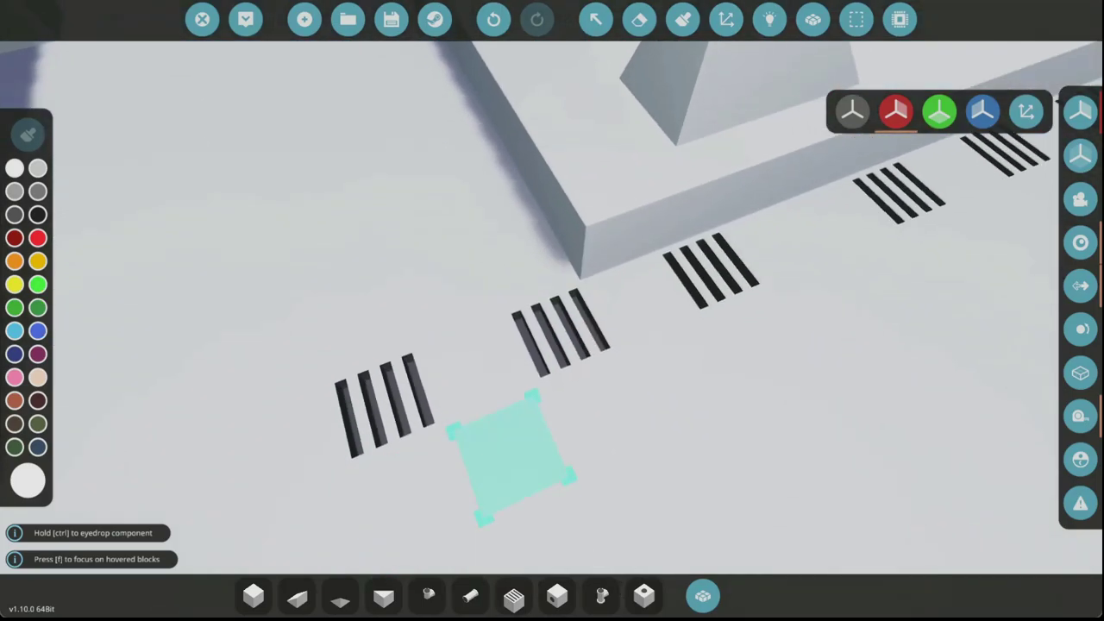
key("ctrl+z")
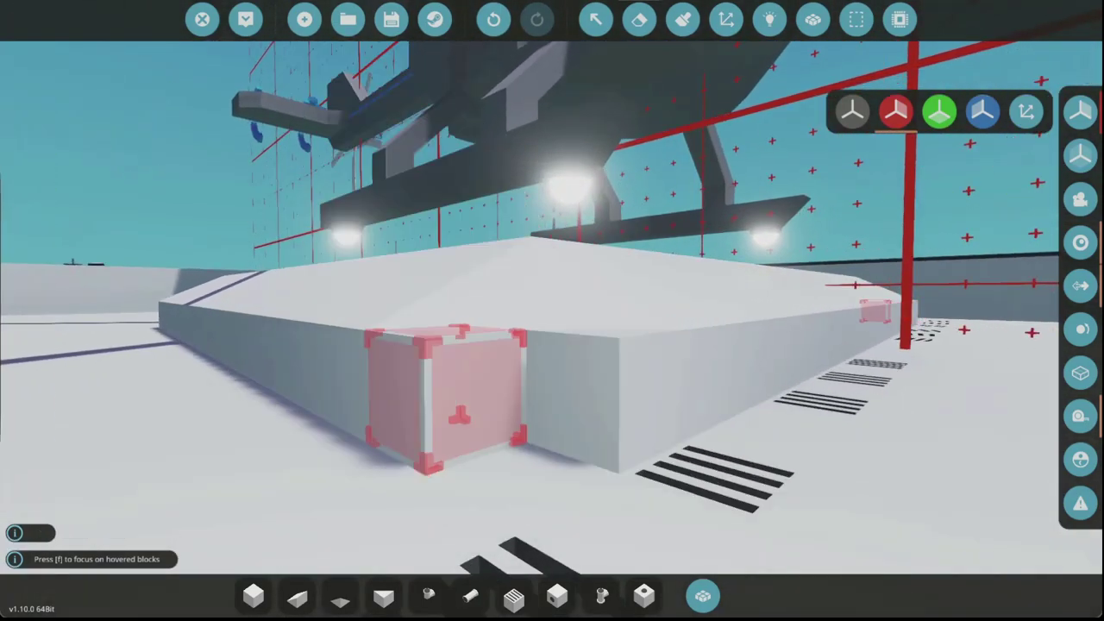
key("3")
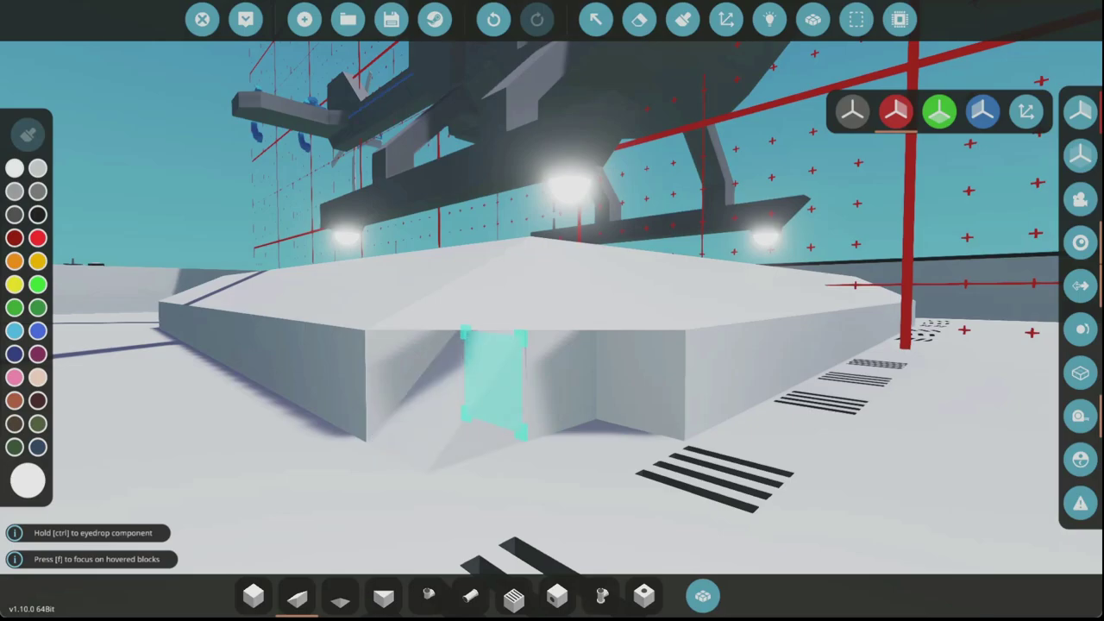
key("w")
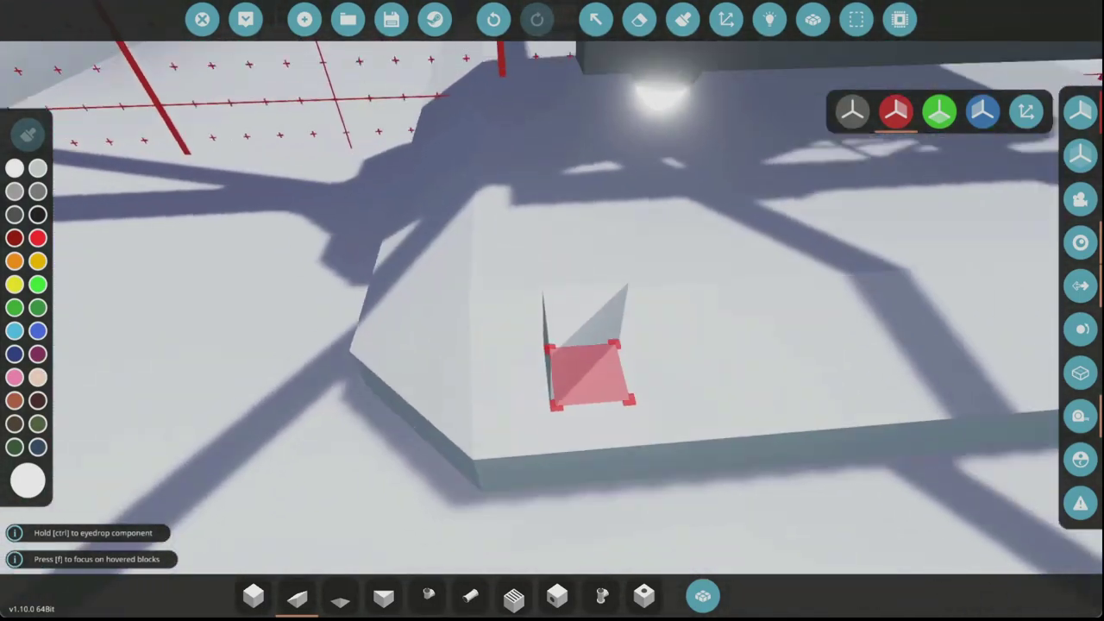
left_click(466, 447)
Erase a three-block-wide opening in the middle of the platform's grated-end slope and fit a Stair Top and lower stairs
left_click(702, 595)
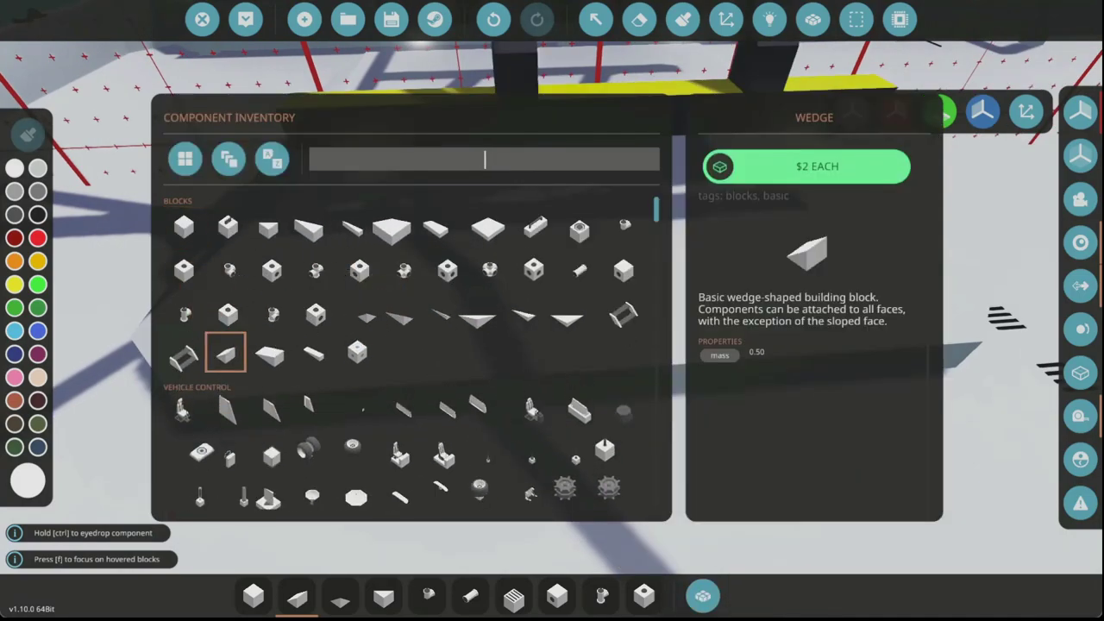
type("stair")
left_click(227, 237)
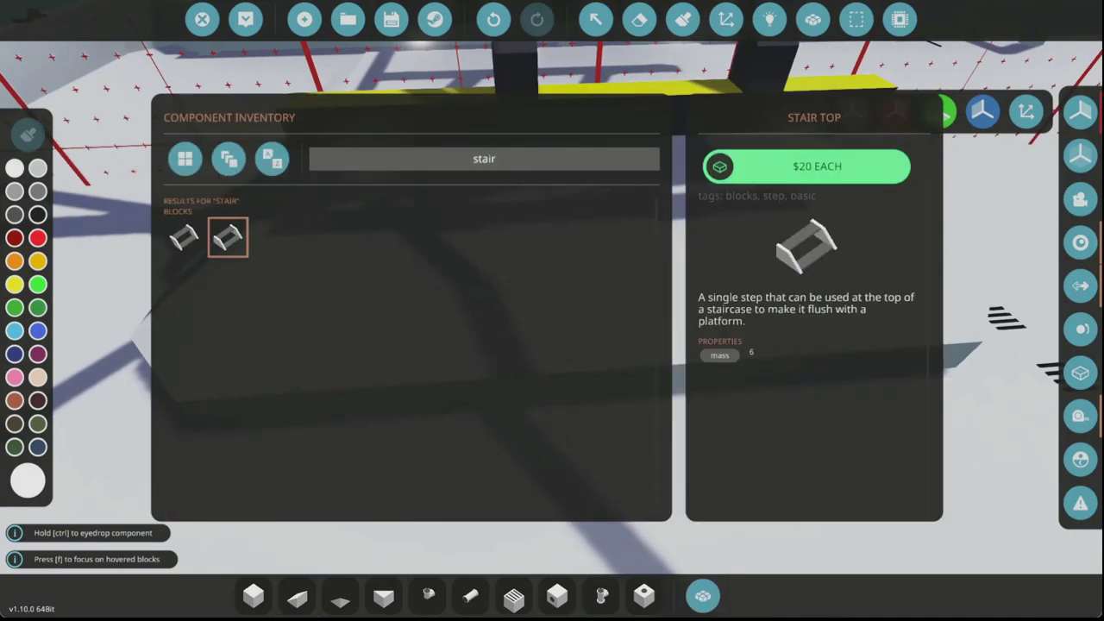
left_click(702, 595)
key("w")
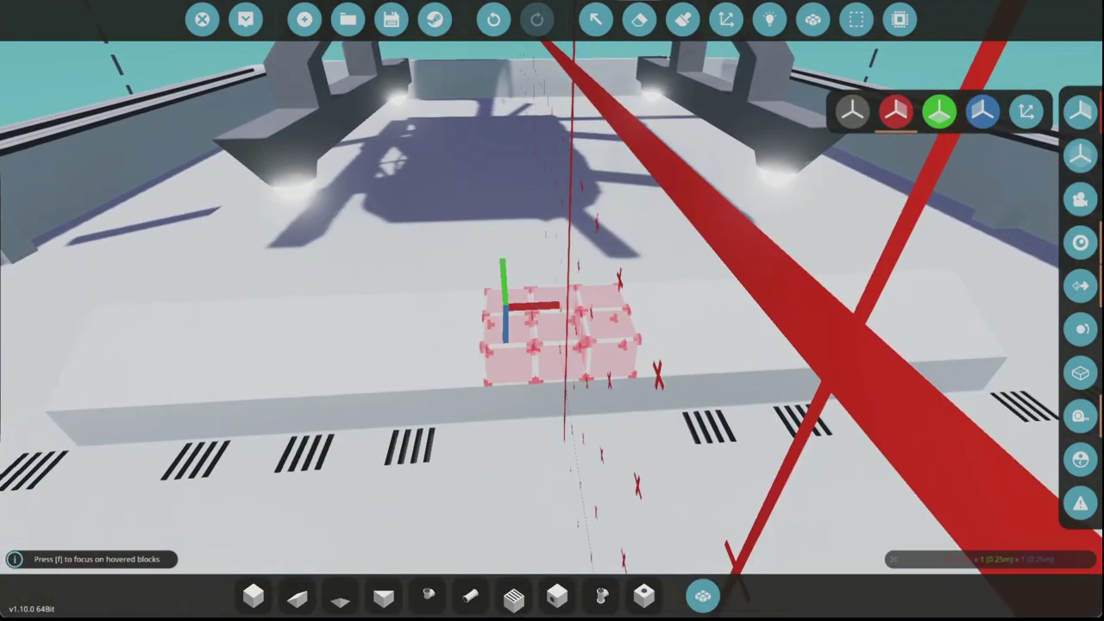
key("w")
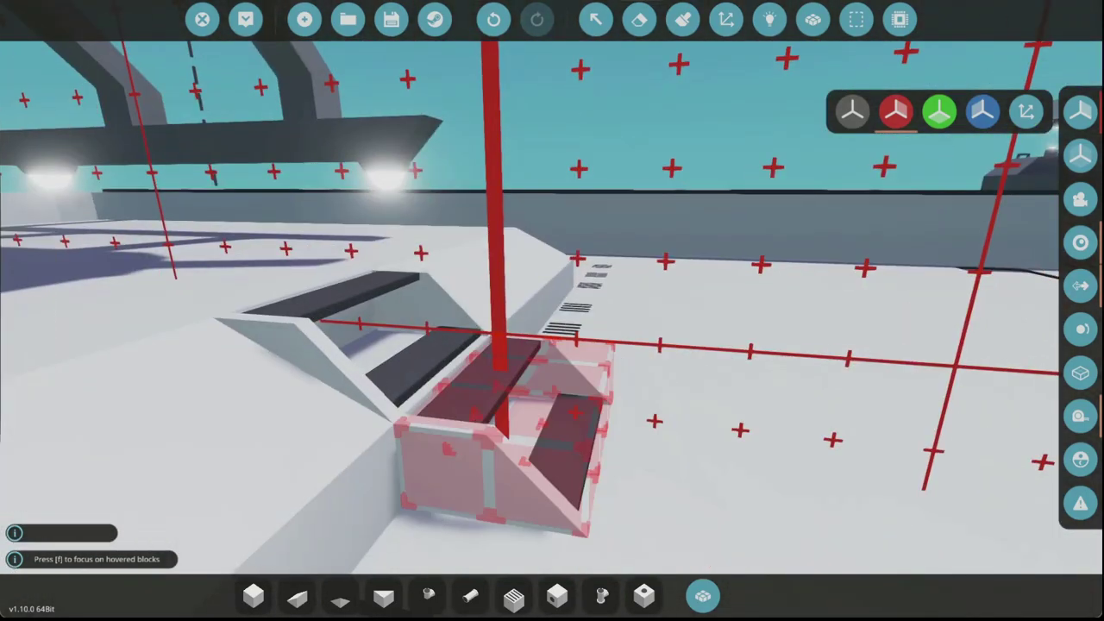
key("w")
Rework the bottom of the grated-end staircase with a Stair Step so its treads reach the deck
key("q")
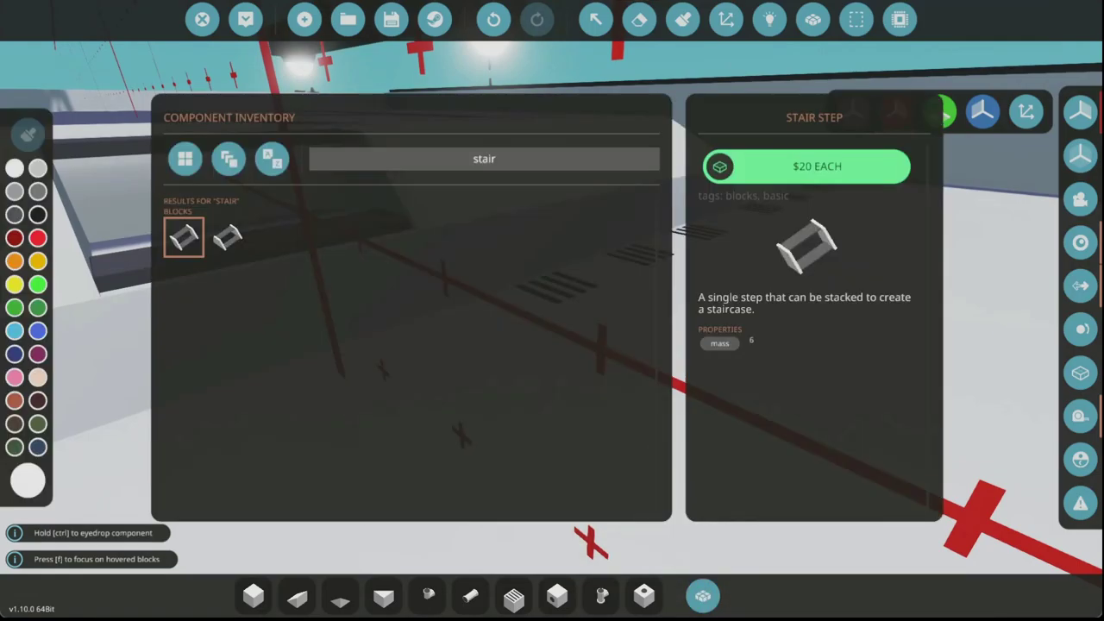
key("Tab")
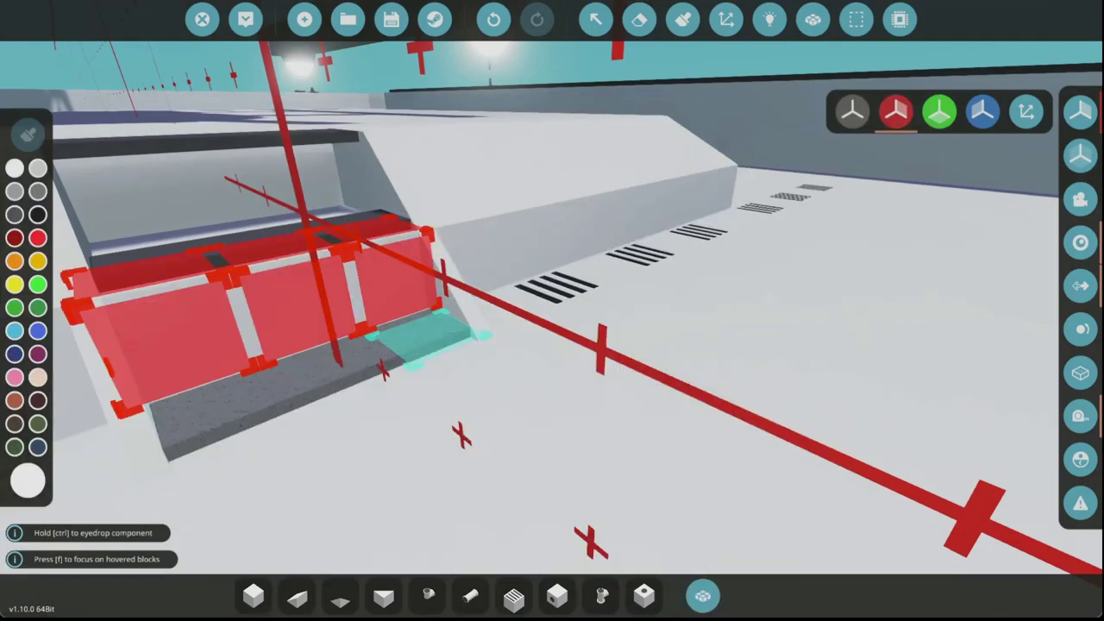
key("w")
key("w")
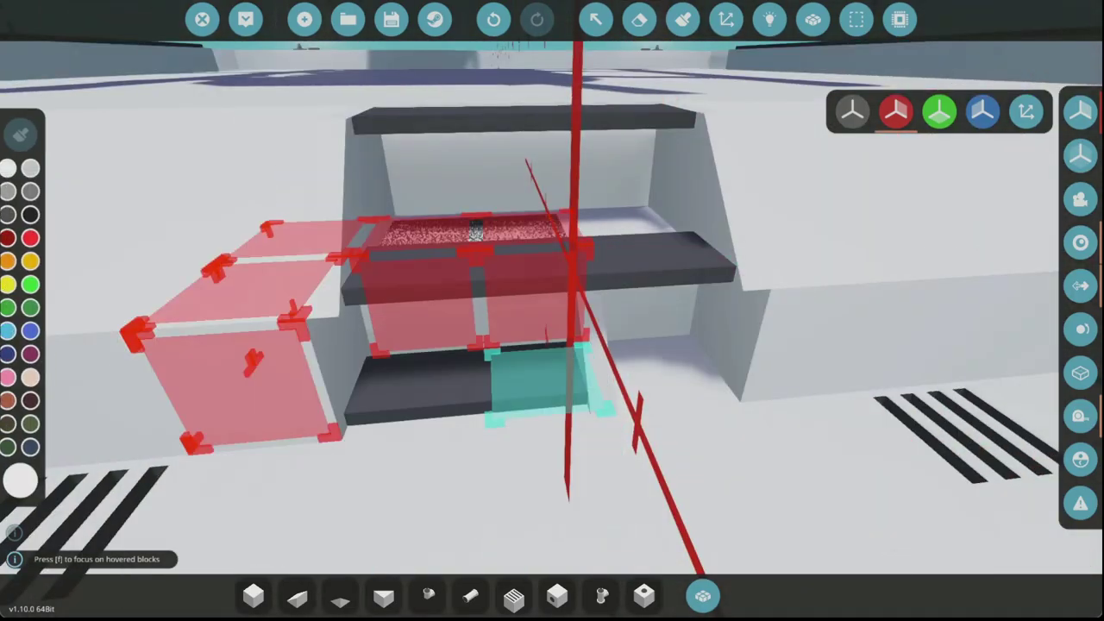
key("s")
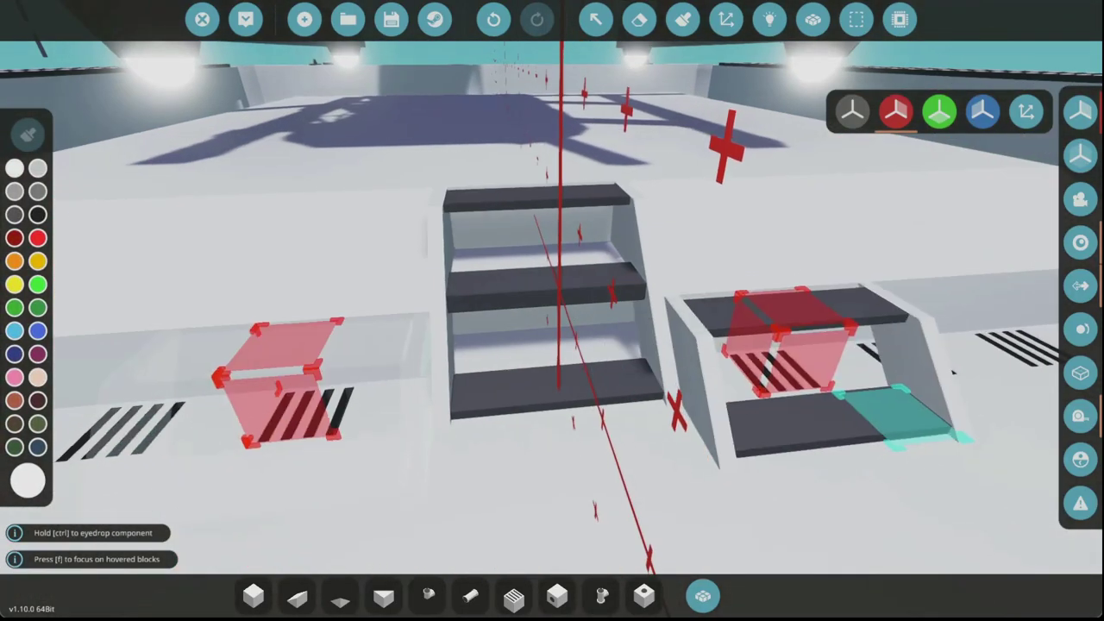
Erase a three-block-wide opening in the middle of the slope at the platform end without floor grates
key("w")
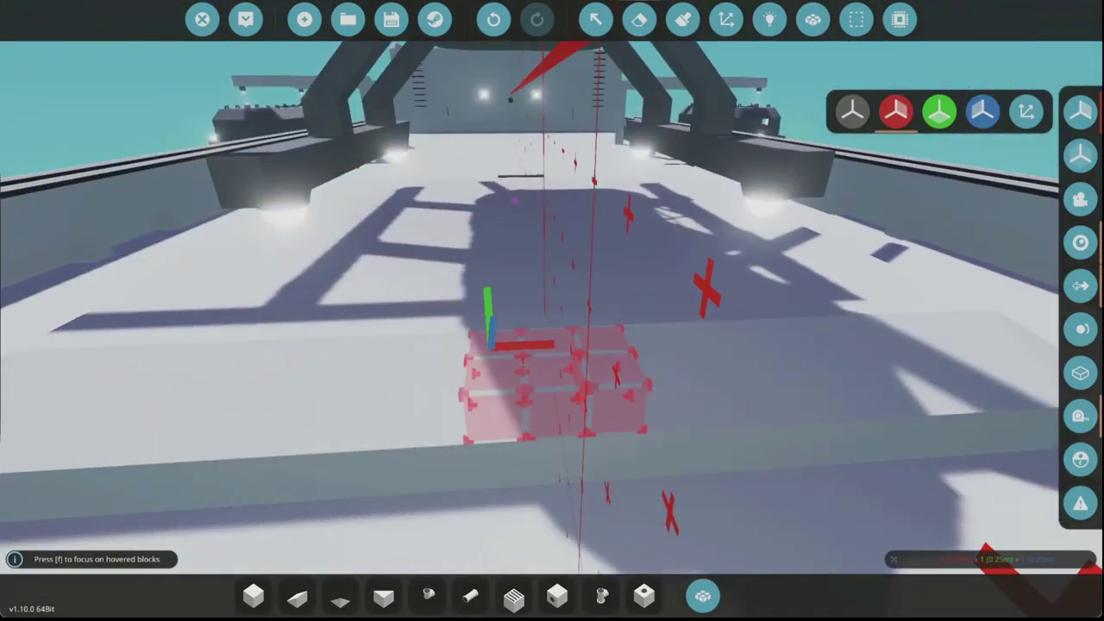
key("w")
key("w")
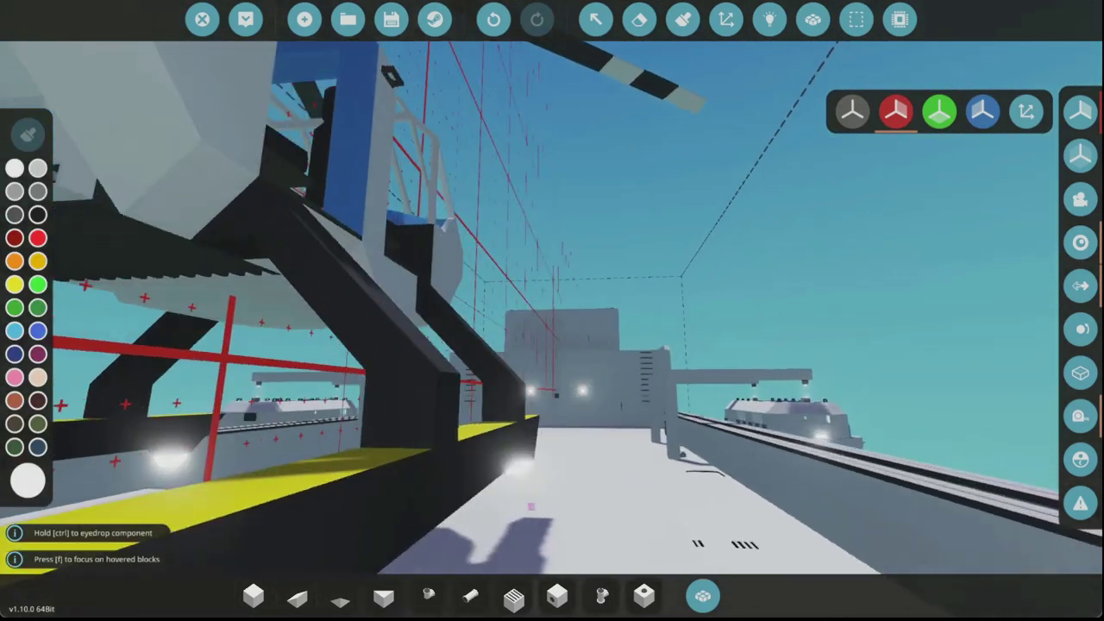
Fit the same top tread and lower stairs into the remaining platform openings so each staircase reaches the deck
key("w")
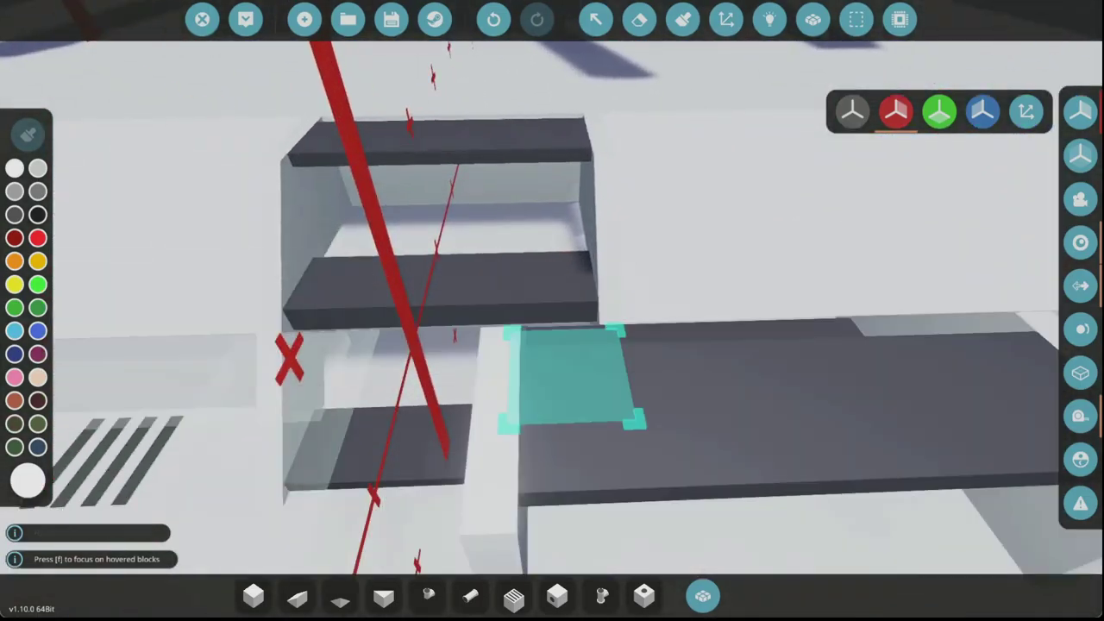
key("w")
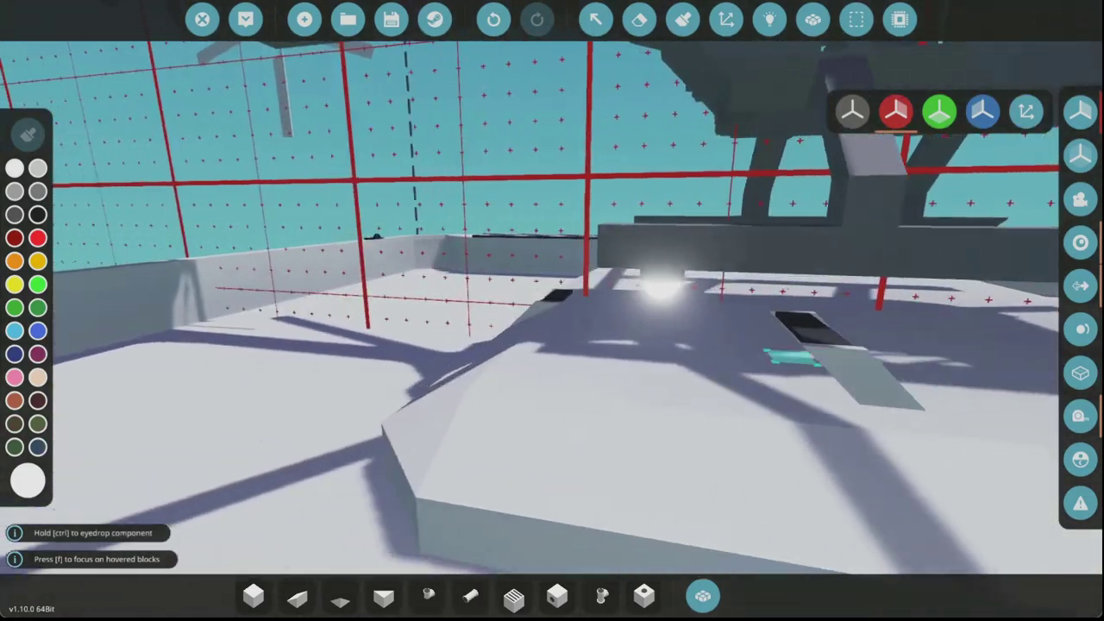
key("w")
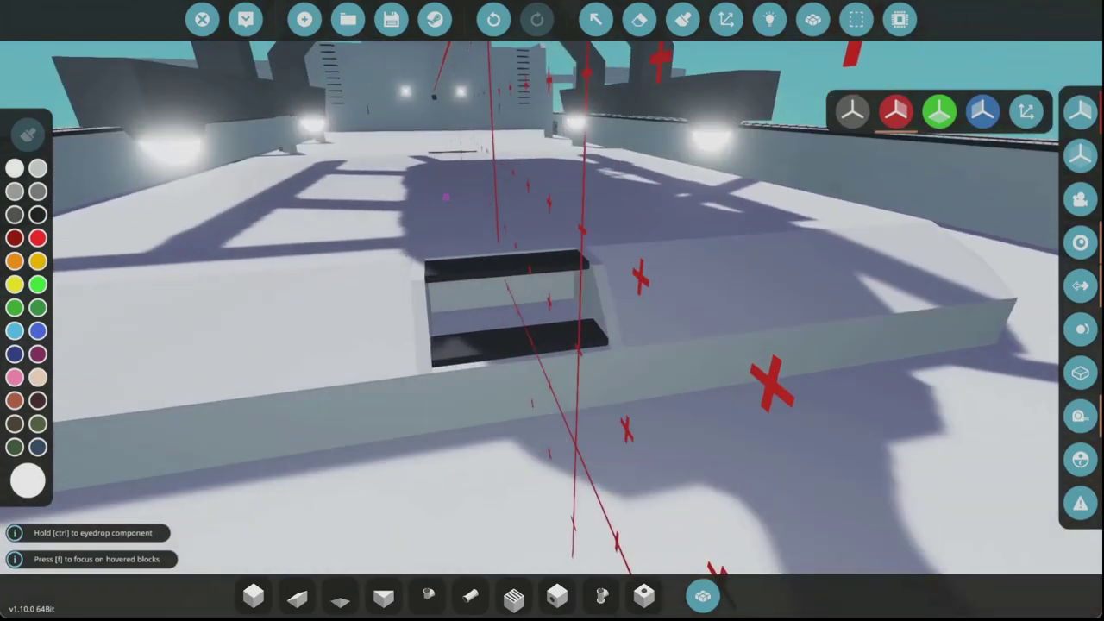
key("w")
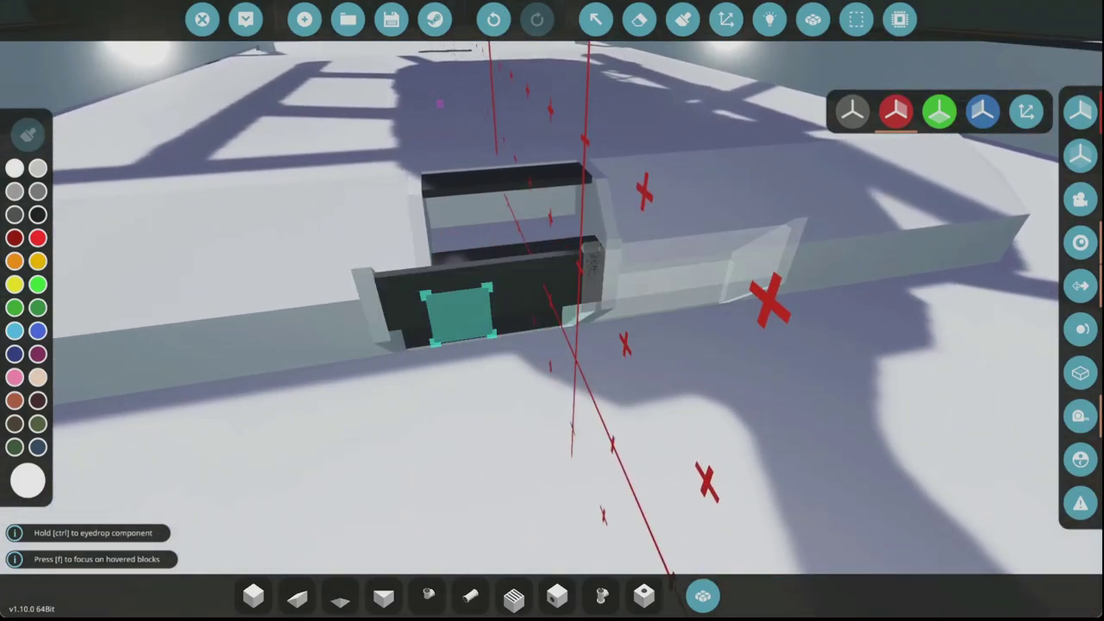
key("ctrl+v")
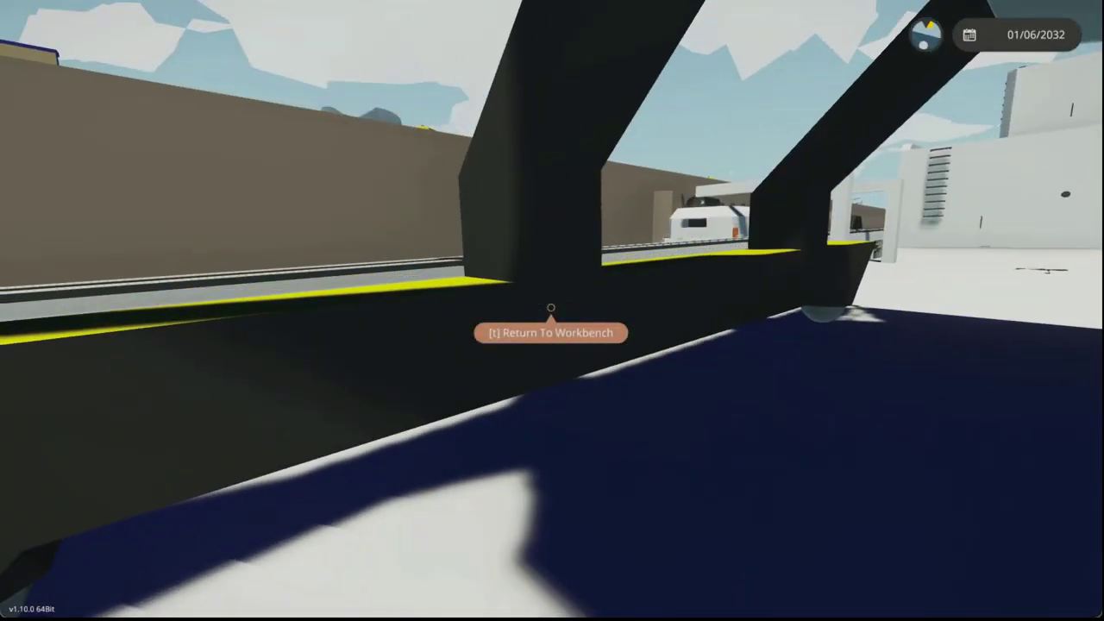
Inspect the helicopter platform, its stairs and the rest of the deck on the spawned ship, and return to the workbench editor
key("s")
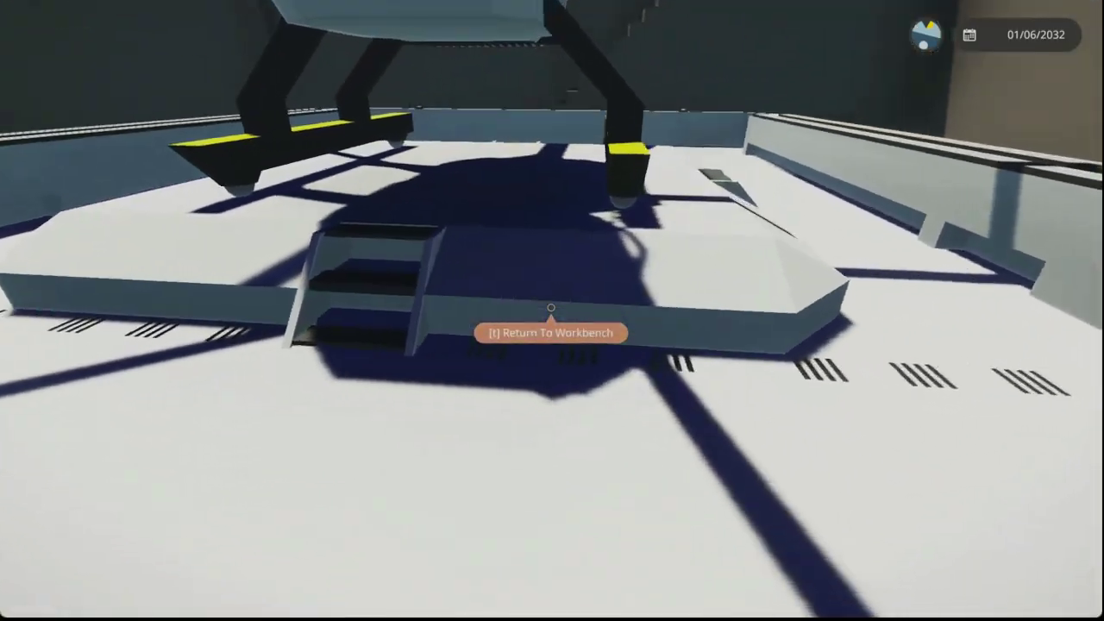
key("s")
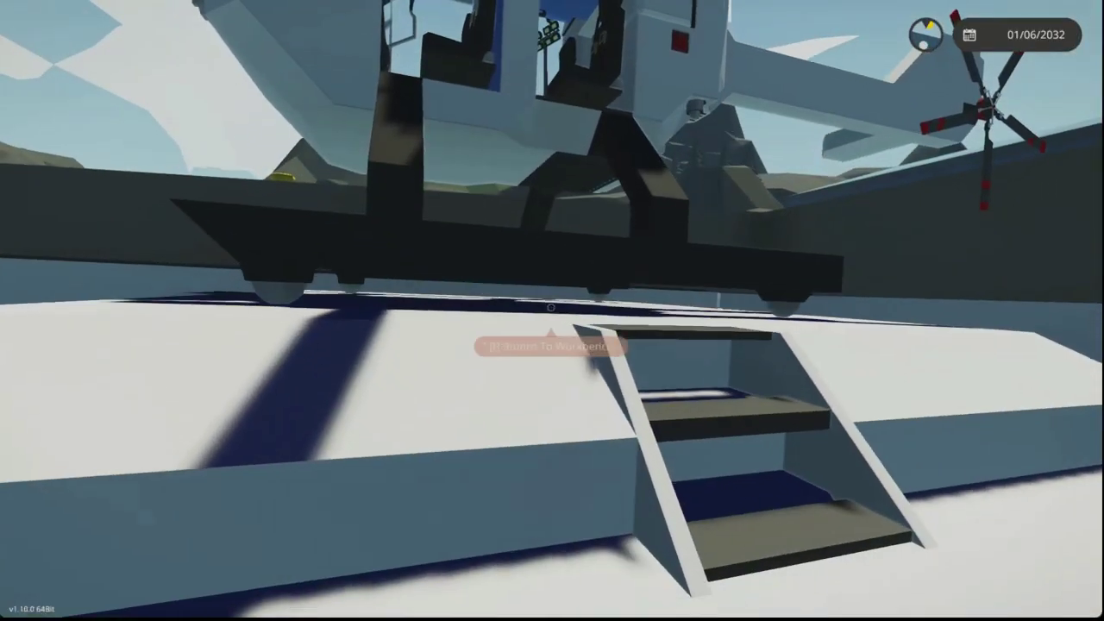
key("s")
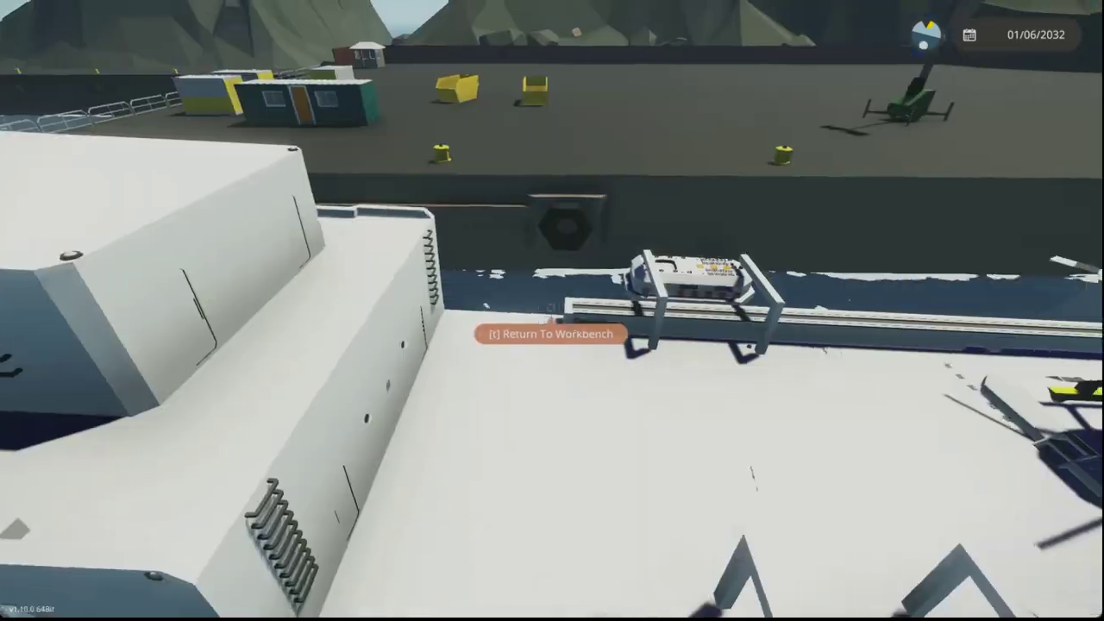
key("s")
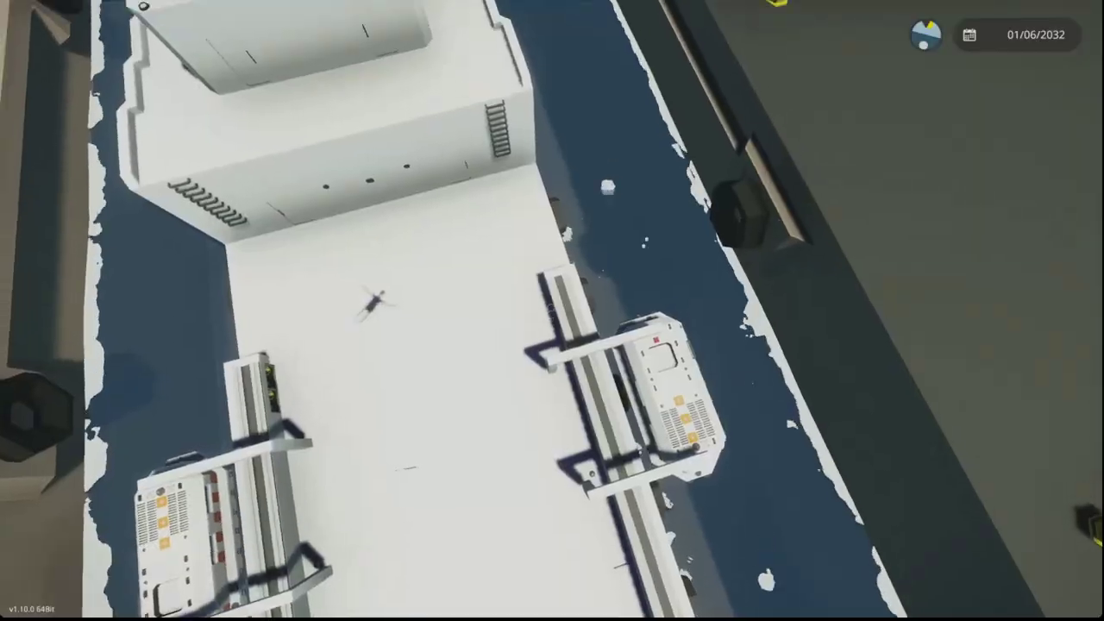
key("v")
key("t")
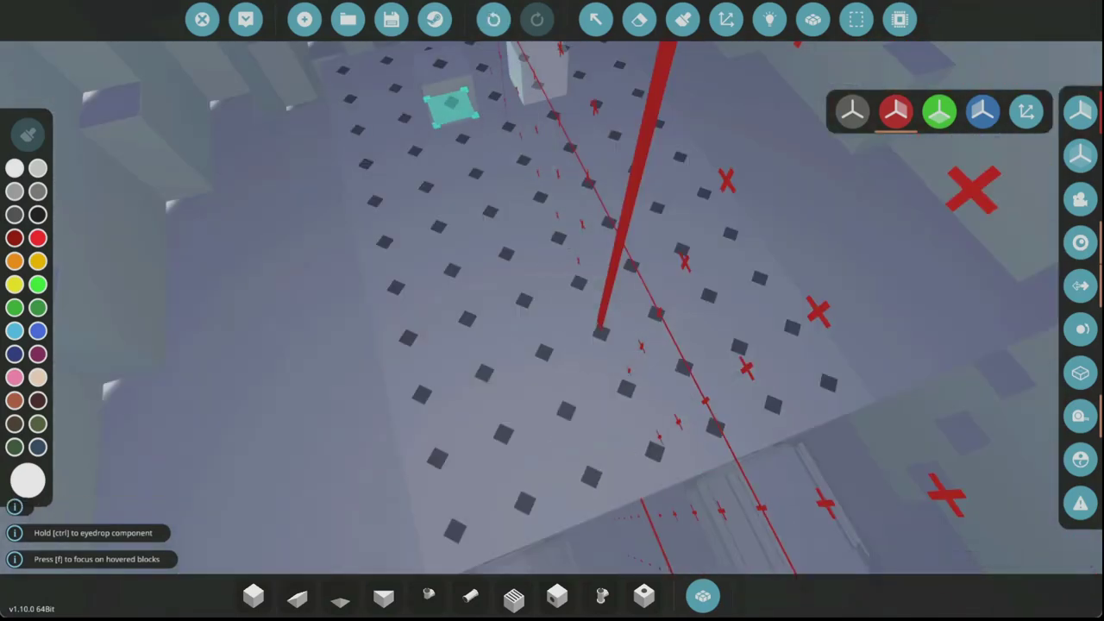
Test-spawn the ship repeatedly to check it in the dock, returning to the workbench editor after each test
left_click(245, 19)
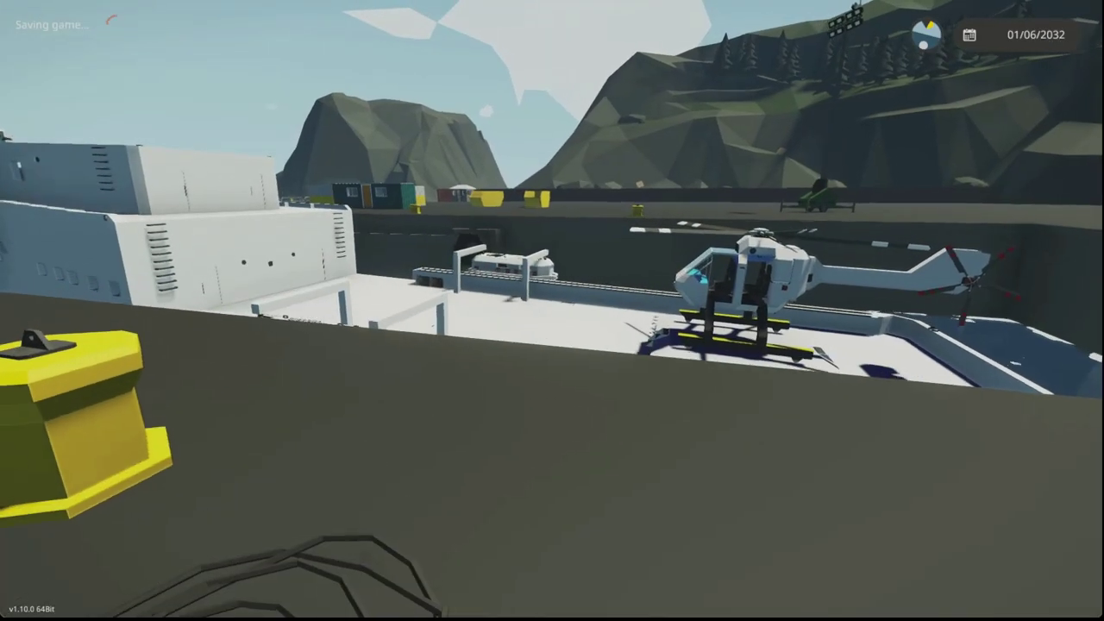
key("w")
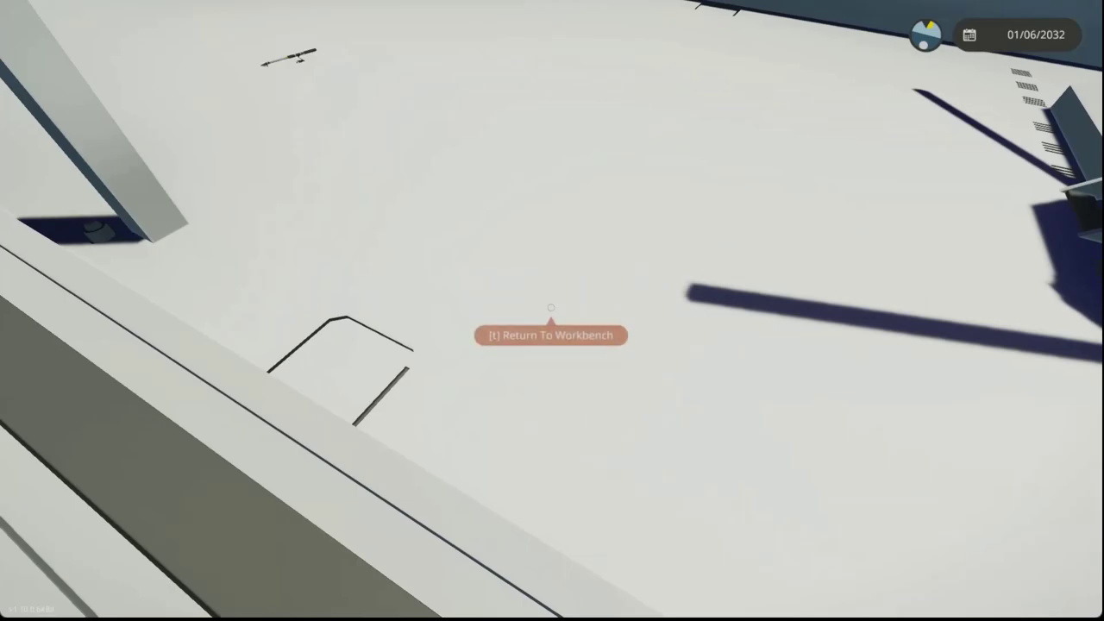
key("t")
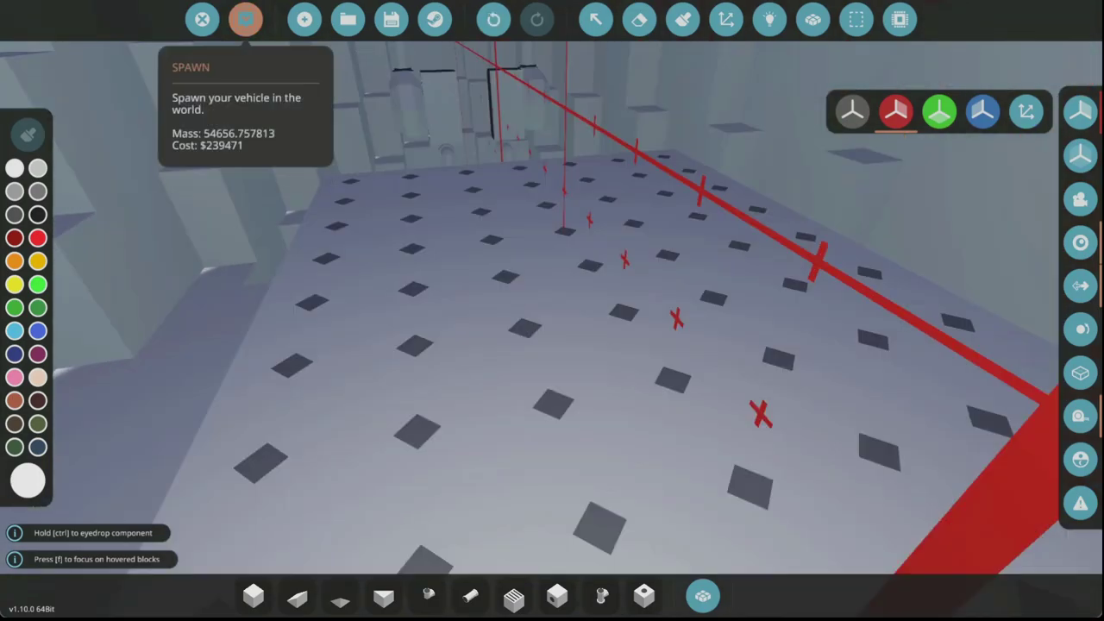
left_click(245, 19)
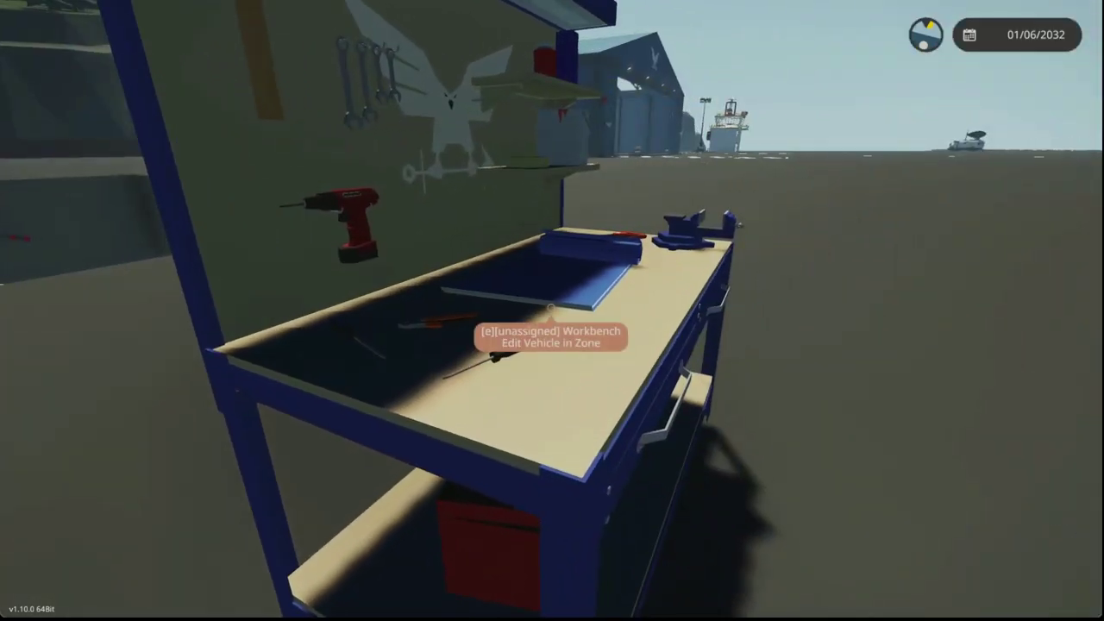
key("e")
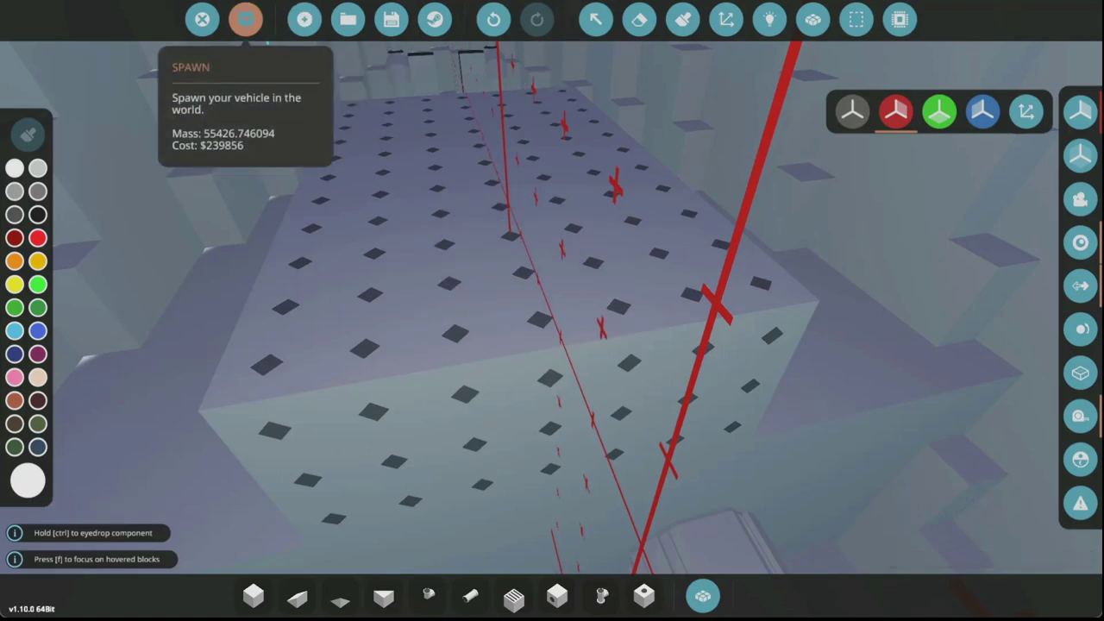
left_click(245, 19)
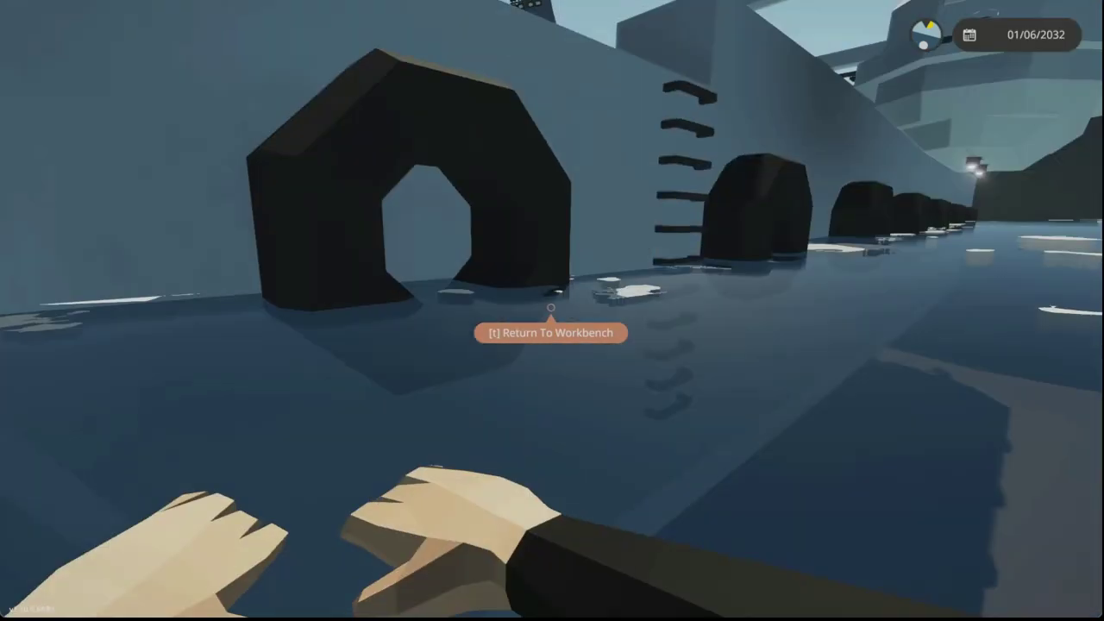
key("t")
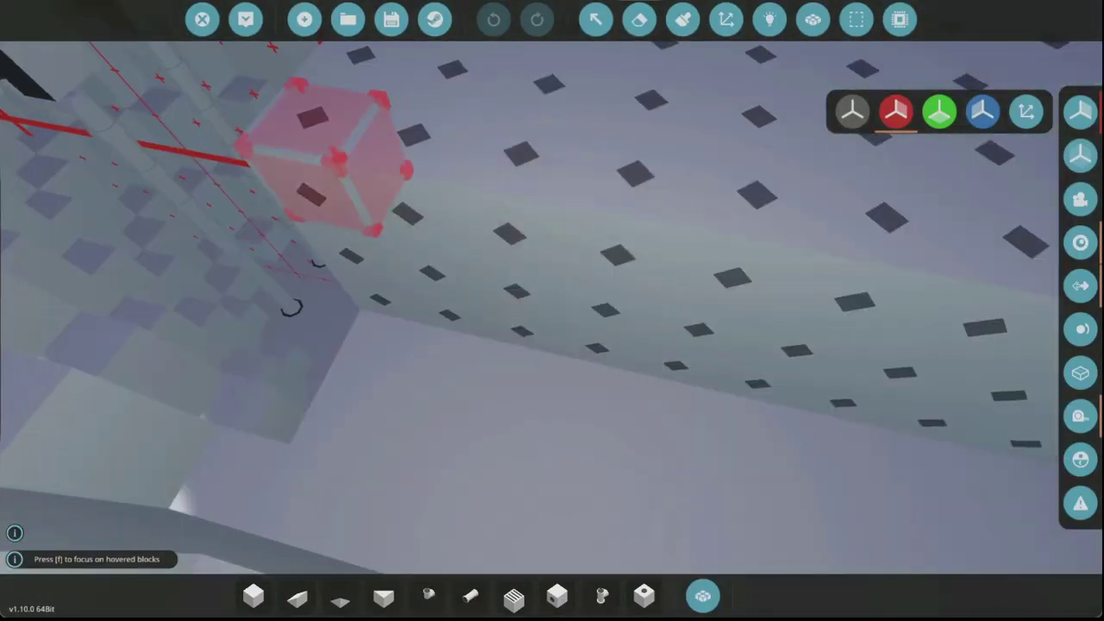
Erase the strips of blocks along both edges of the raised spotted block mass inside the hull
key("w")
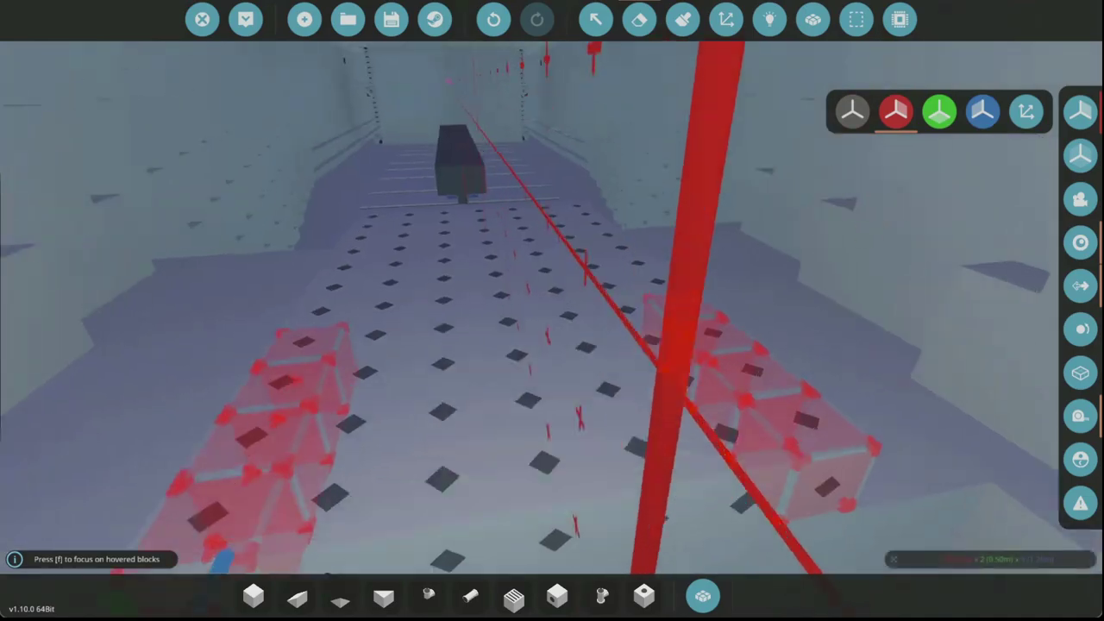
key("w")
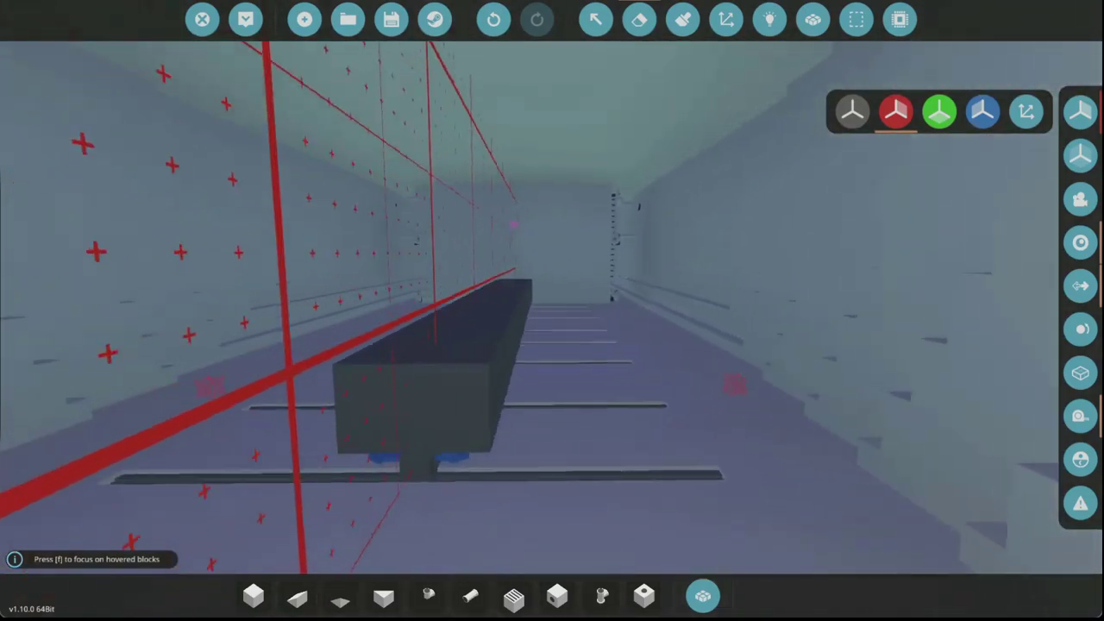
key("w")
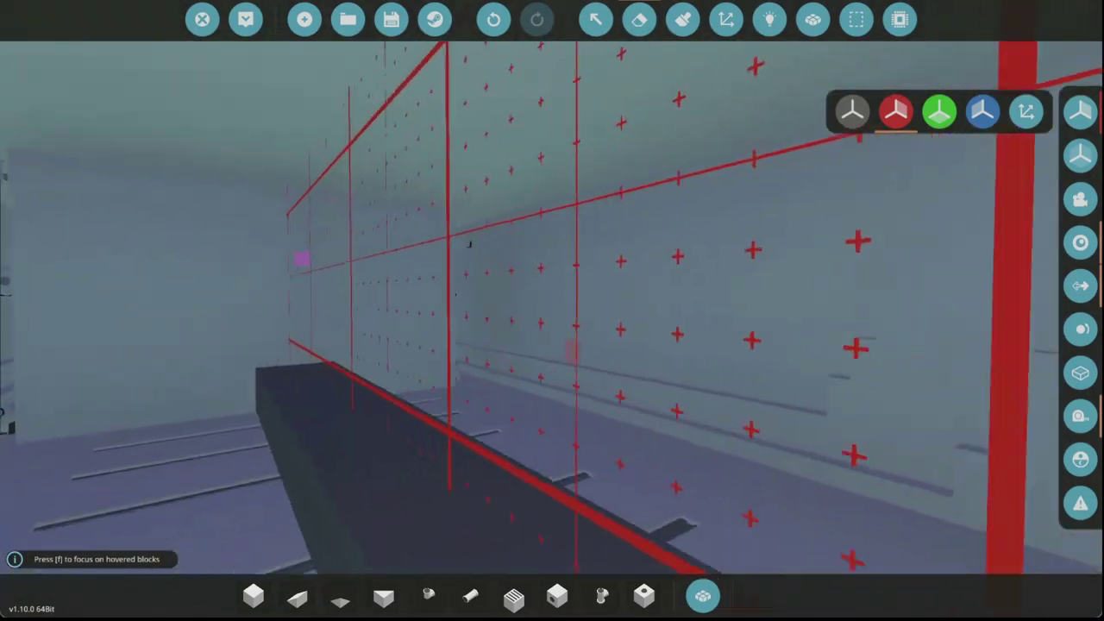
Lay a one-block-thick slab, 32 blocks (8.00 m) long, above the long dark box in the hull
key("w")
key("3")
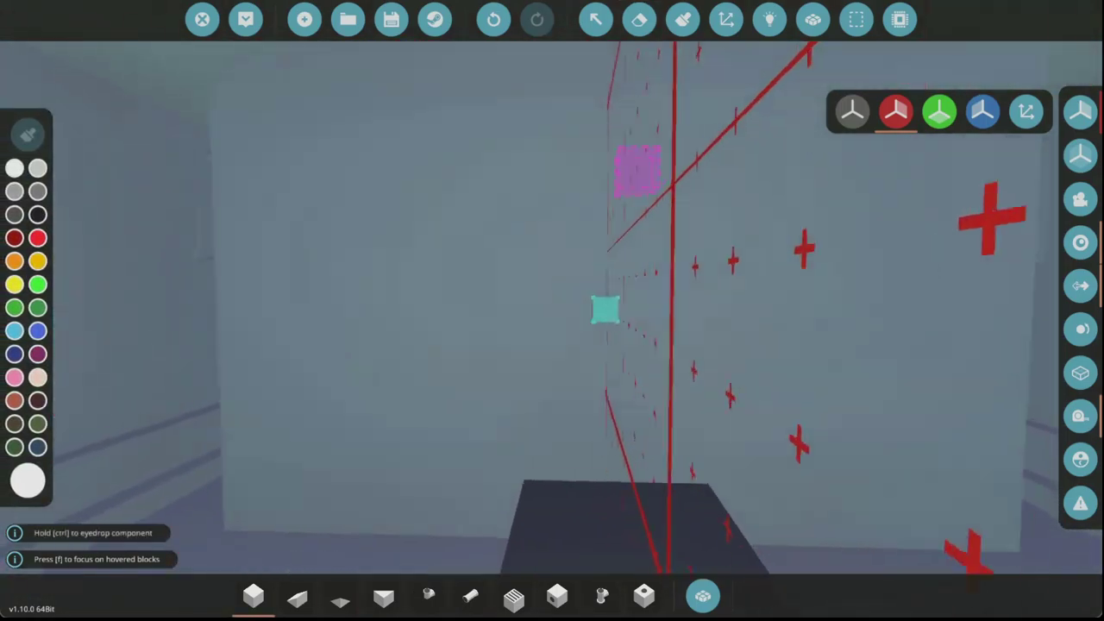
key("w")
key("w")
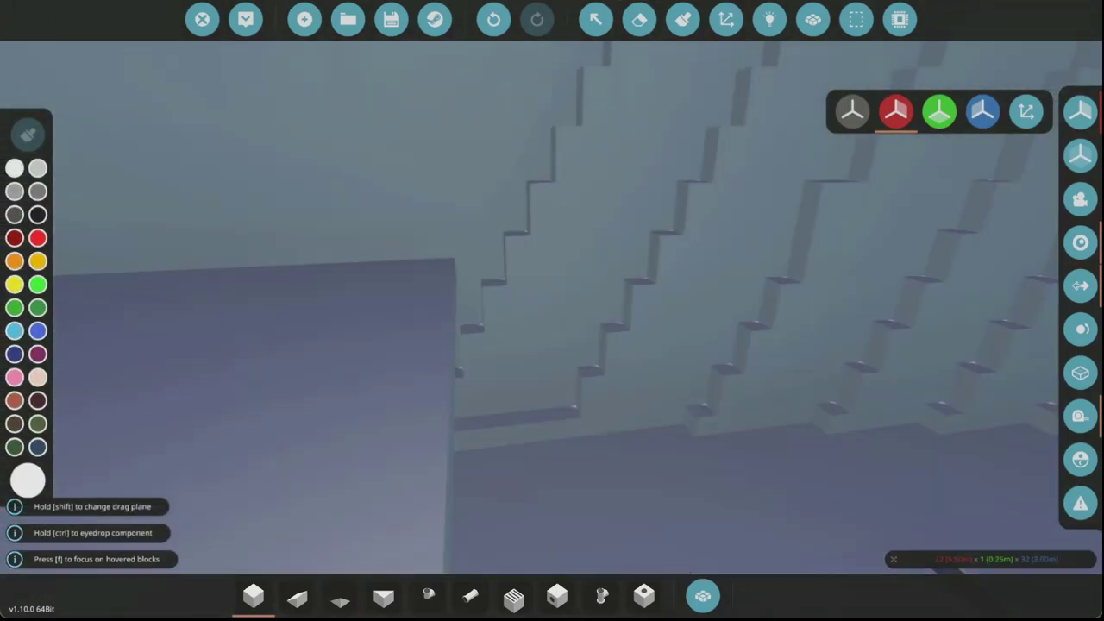
key("w")
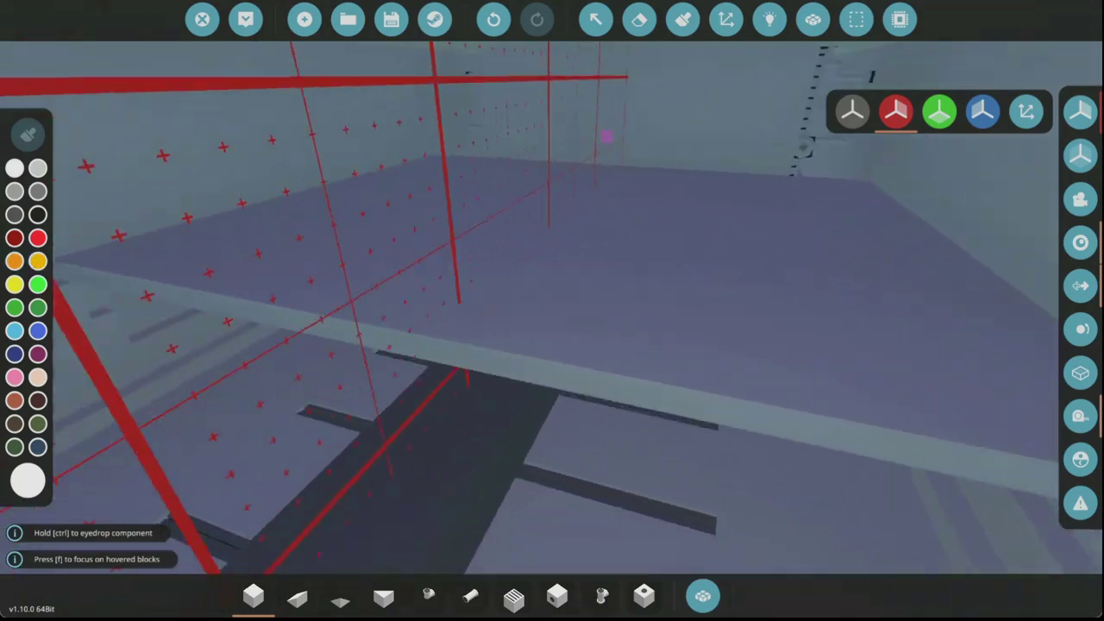
Erase blocks at the new slab's edge and line it with dark strip pieces like those in the floor below
key("w")
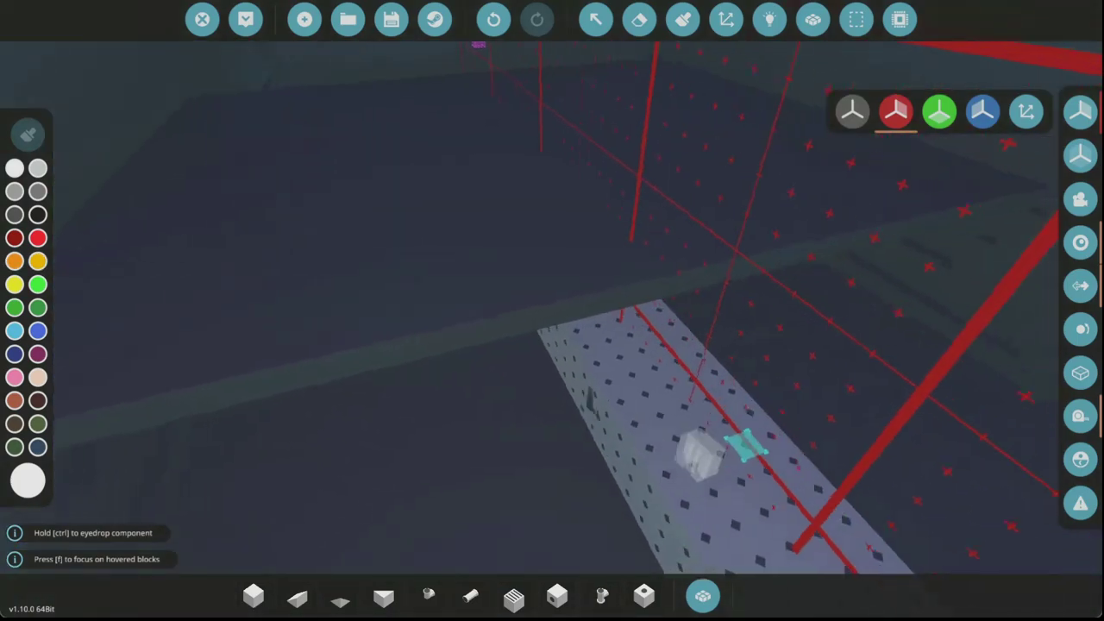
key("w")
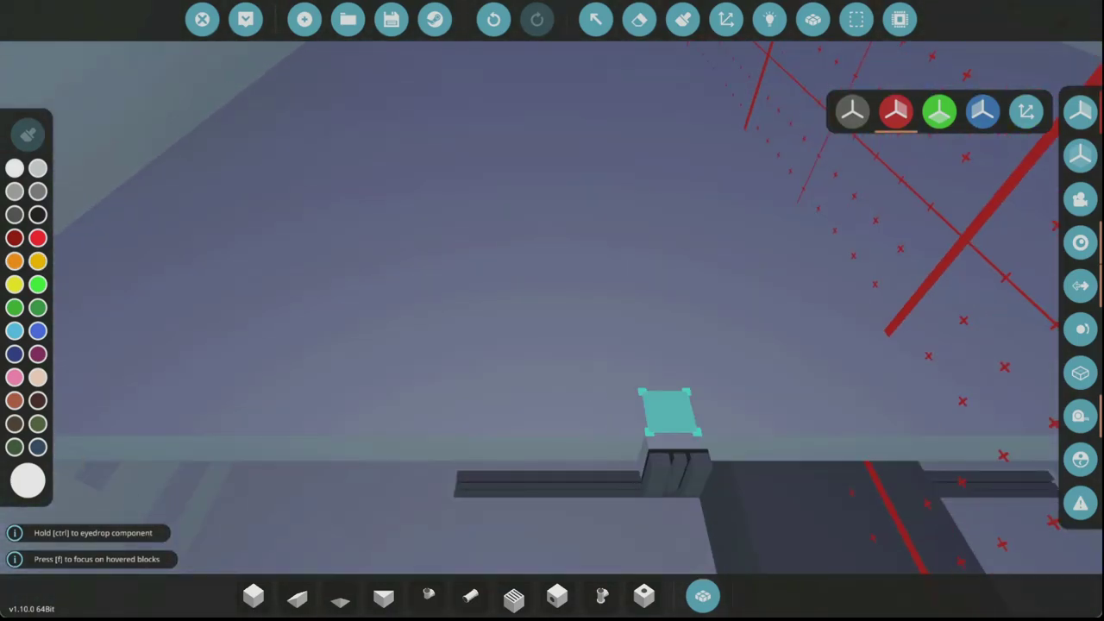
key("w")
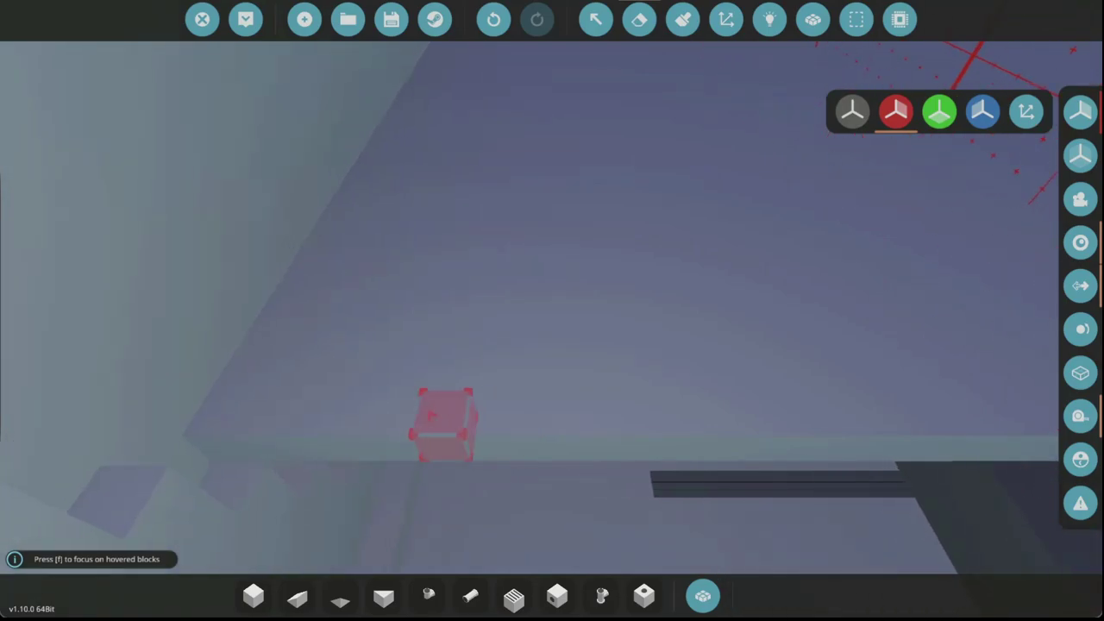
key("w")
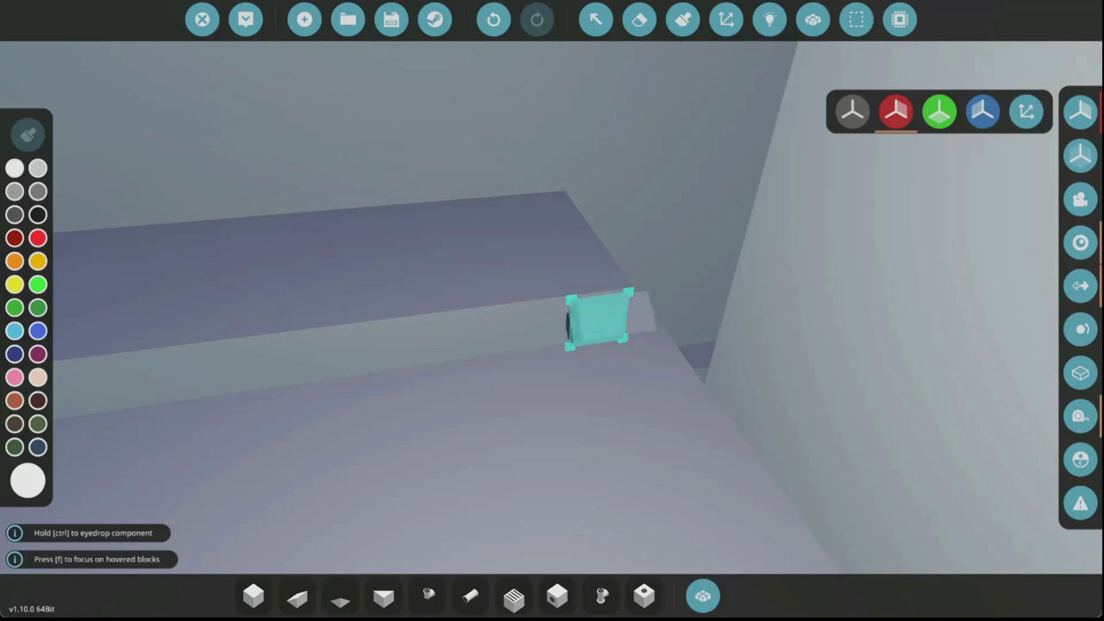
key("w")
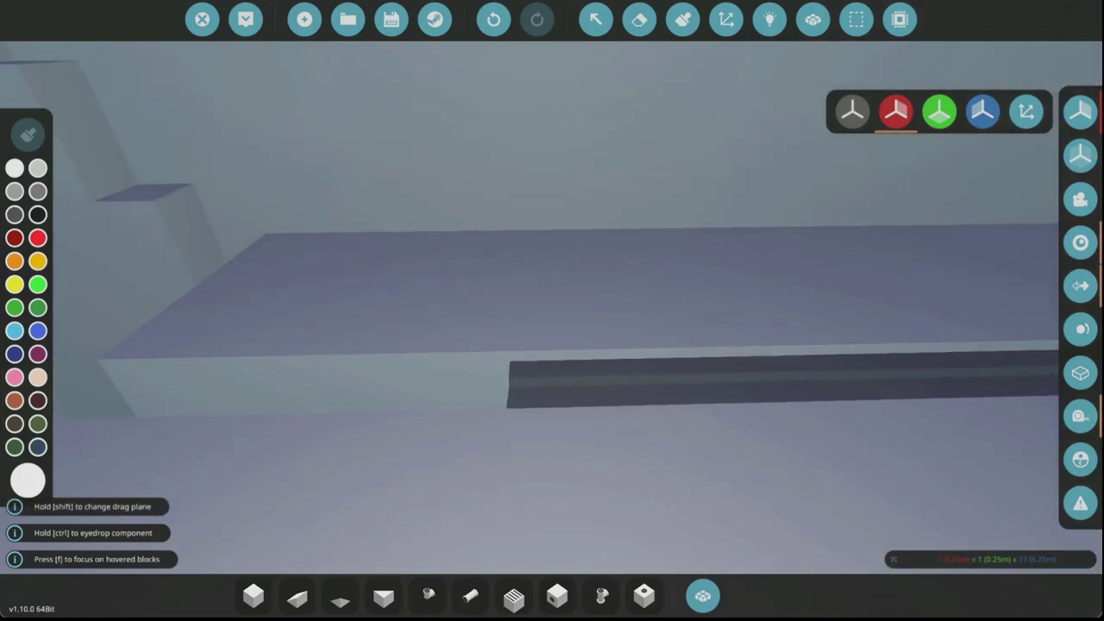
Erase rows across the slab to form parallel grooves and fill them with dark strip pieces 33 blocks (8.25 m) long
key("w")
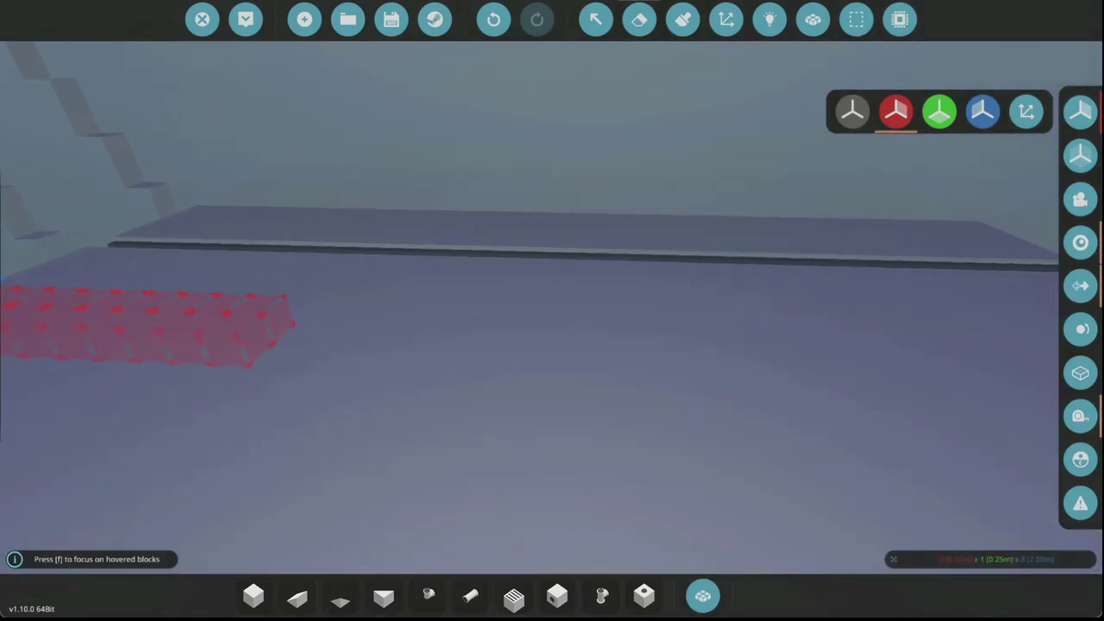
key("w")
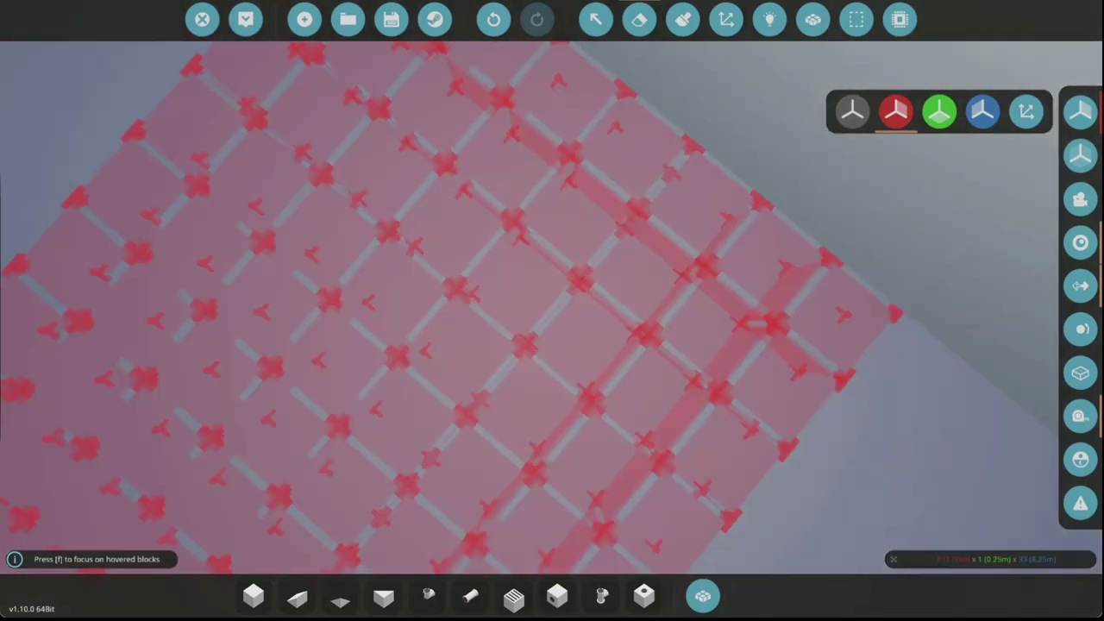
key("w")
key("w")
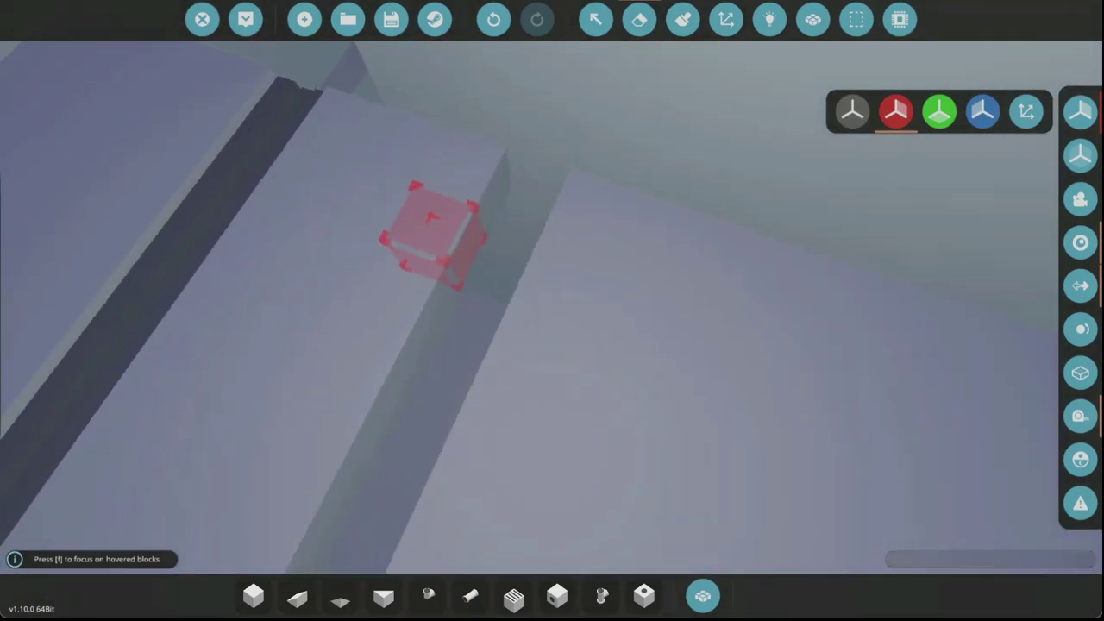
key("w")
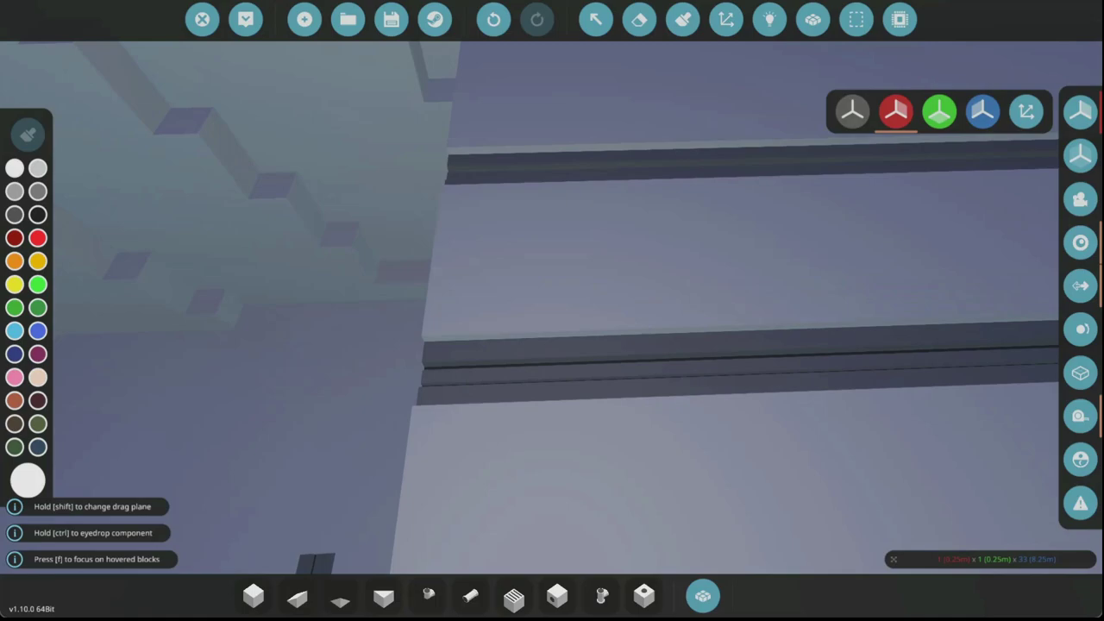
key("w")
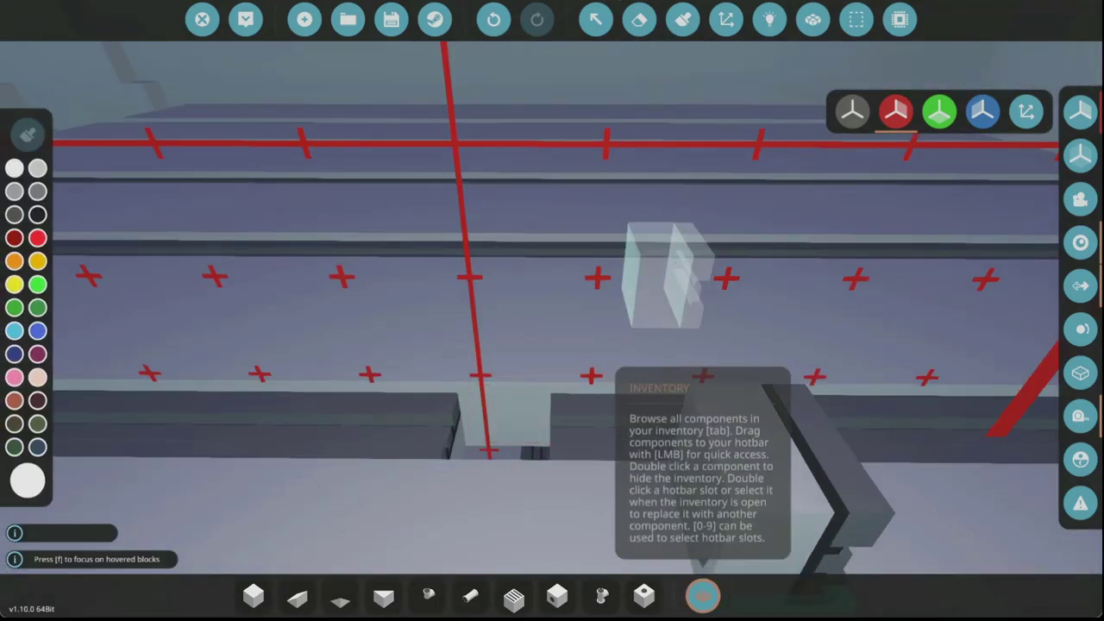
Search the component inventory for "track" and place a Compact Linear Track Base in the gap of the first track groove
left_click(702, 595)
type("track")
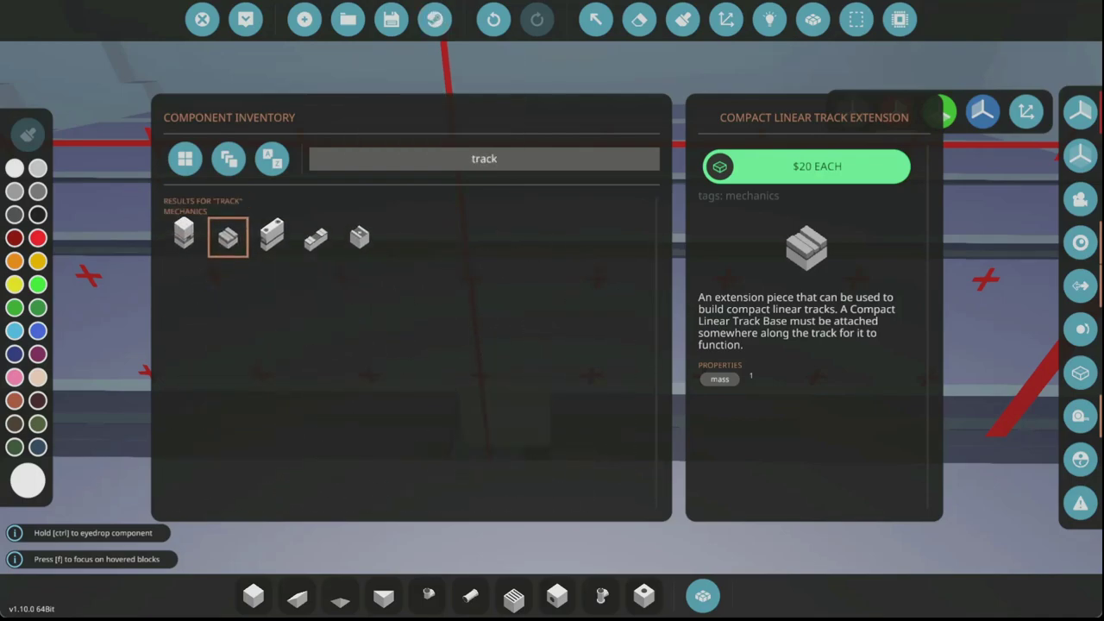
left_click(184, 235)
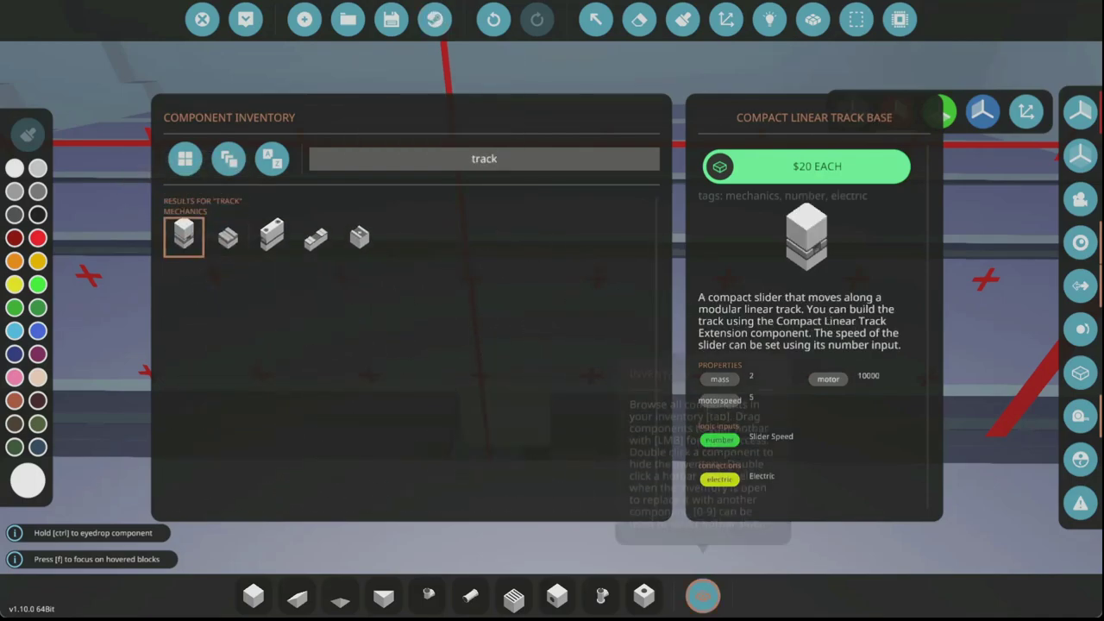
left_click(702, 595)
key("w")
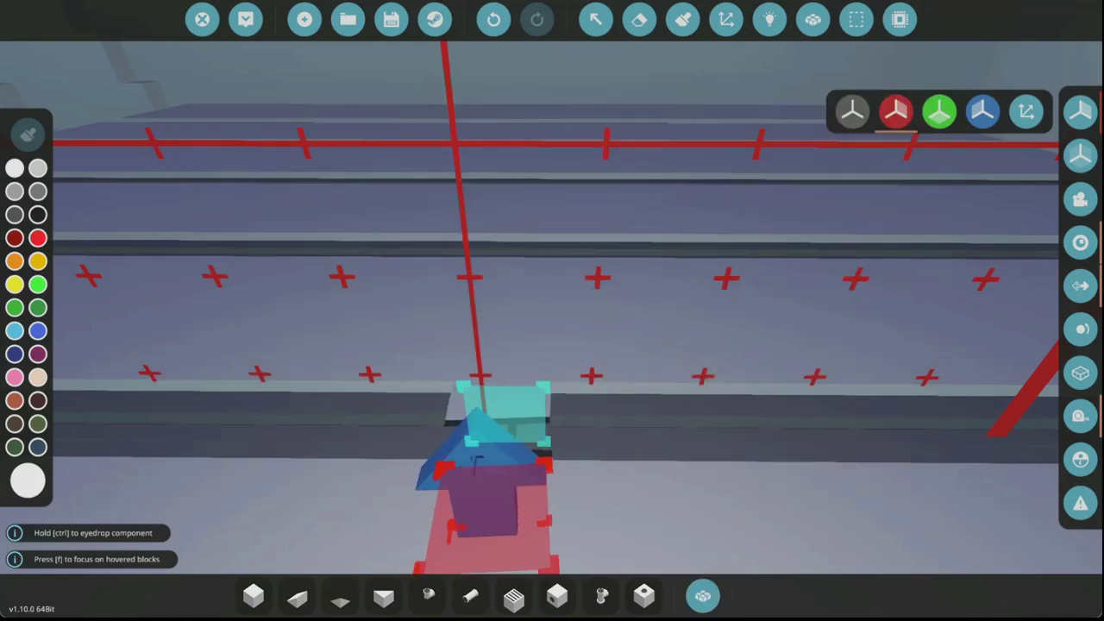
Place Compact Linear Track Bases in the gaps of the remaining grooves, oriented so each slider runs along its track
key("w")
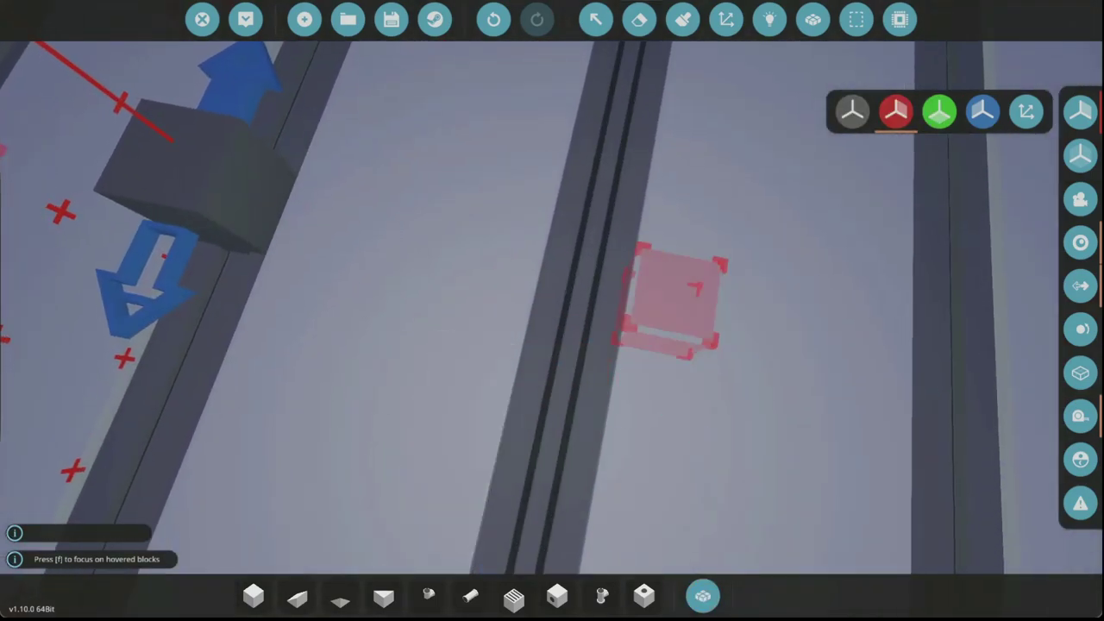
key("w")
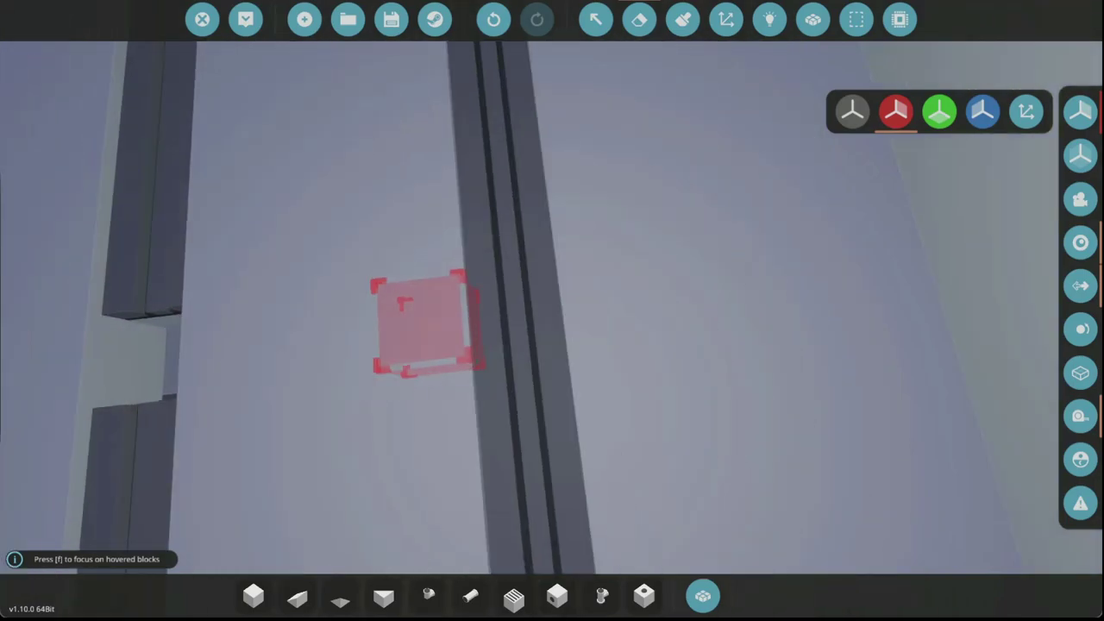
key("w")
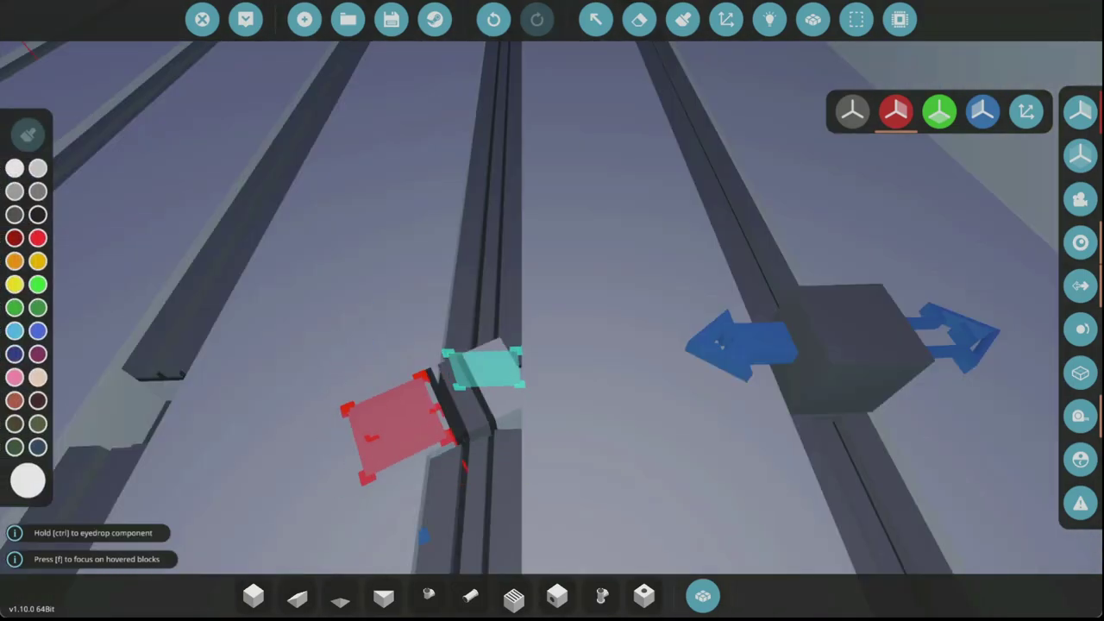
key("w")
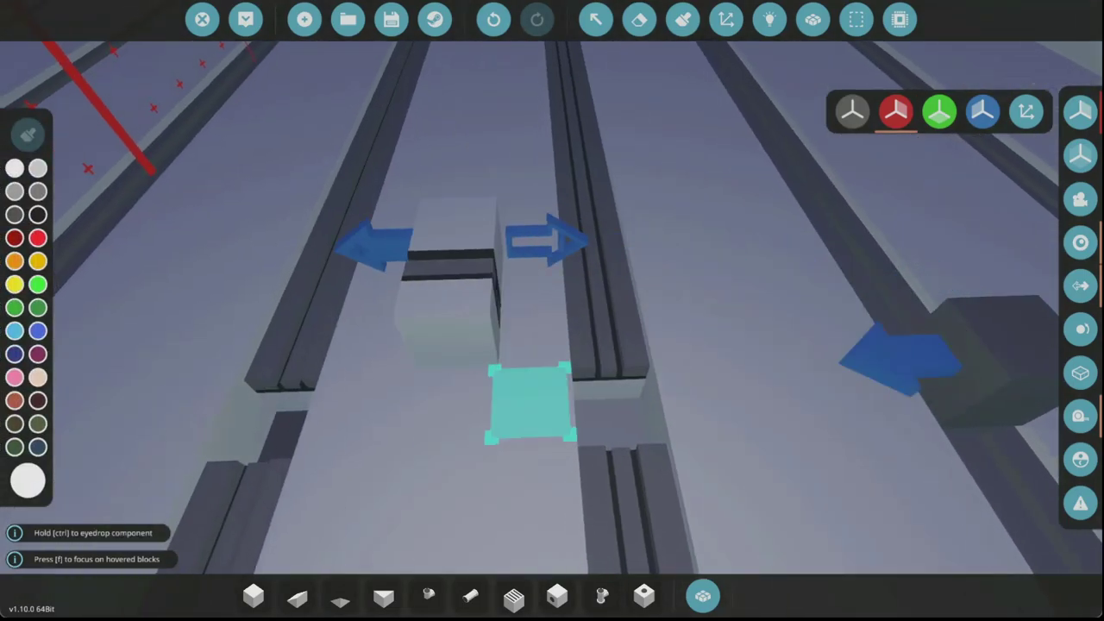
key("w")
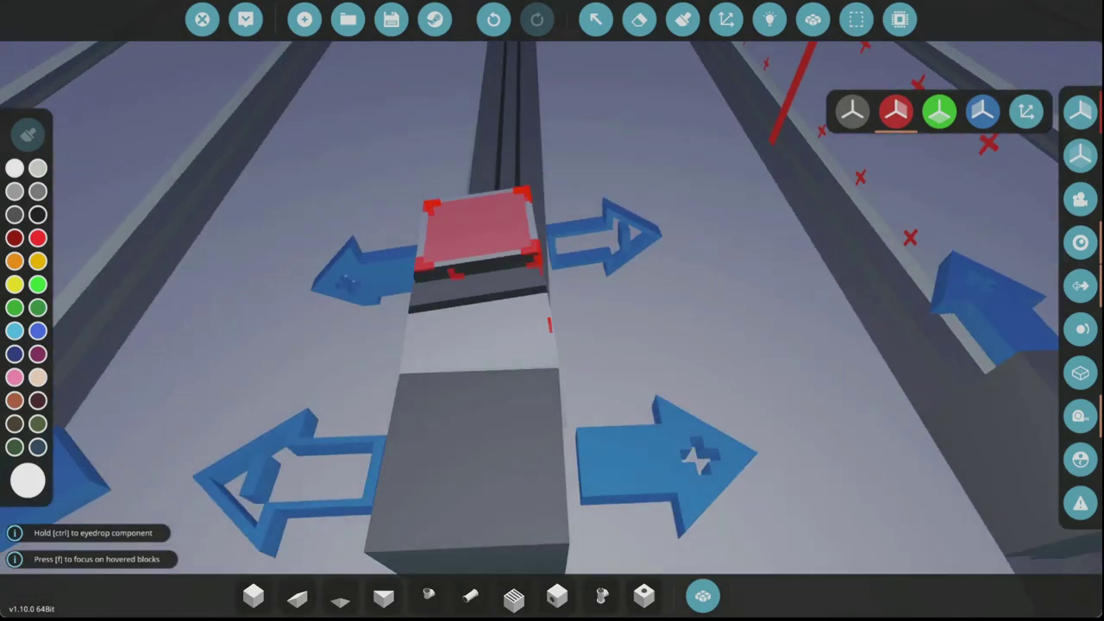
key("d")
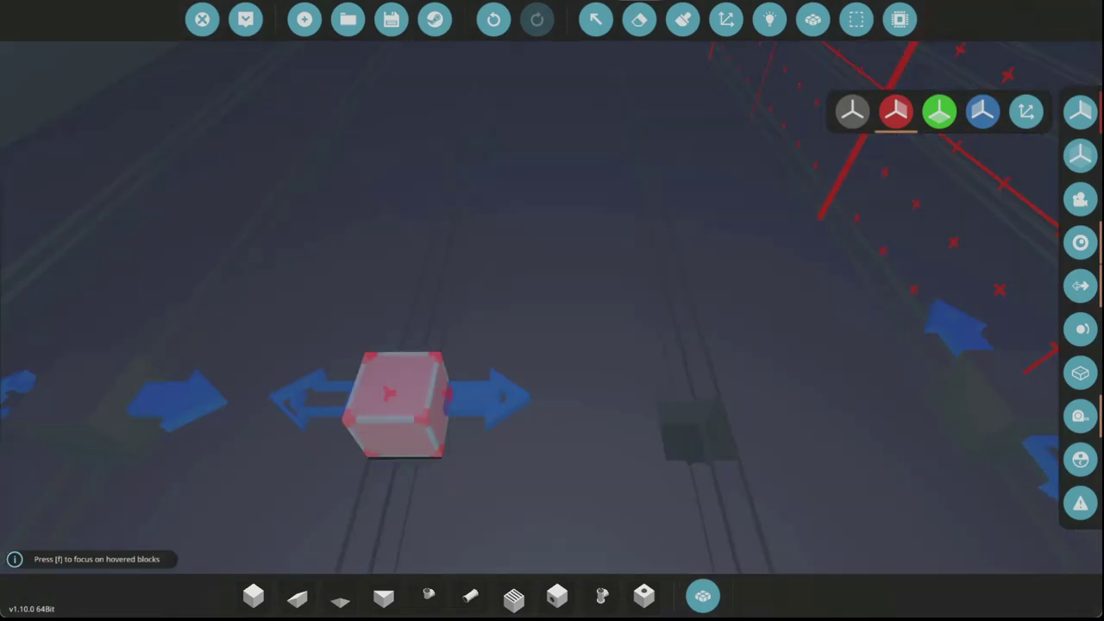
key("w")
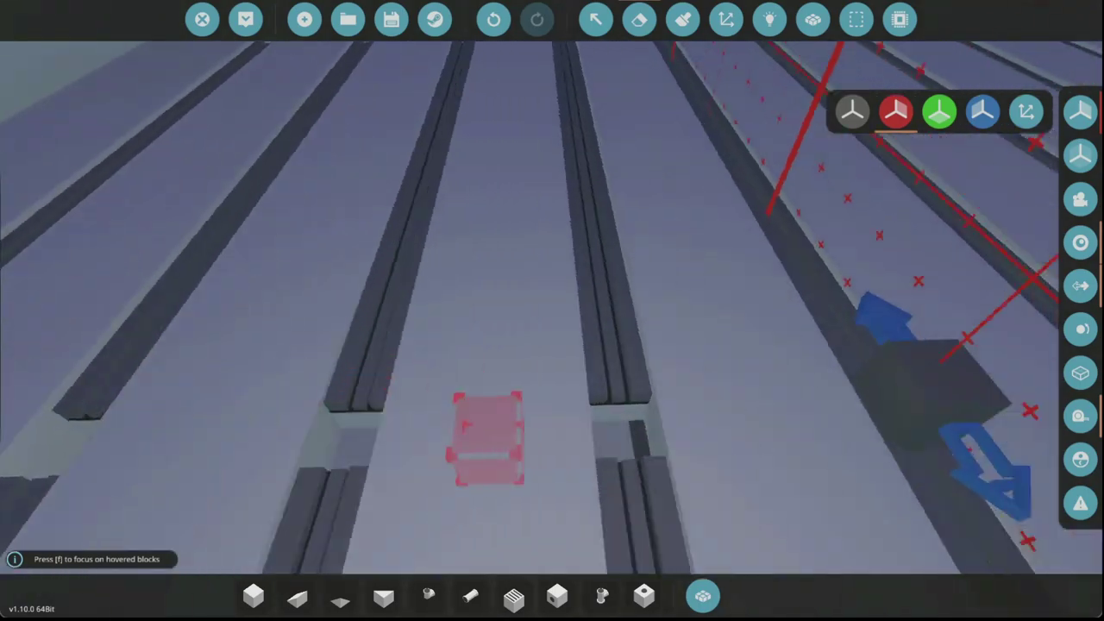
key("s")
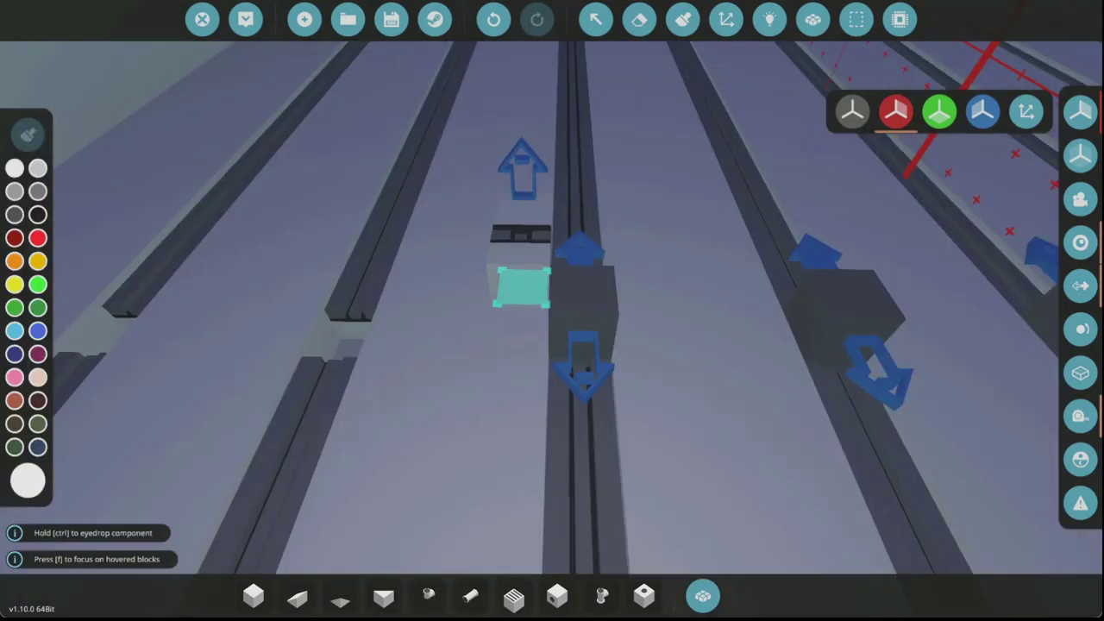
key("w")
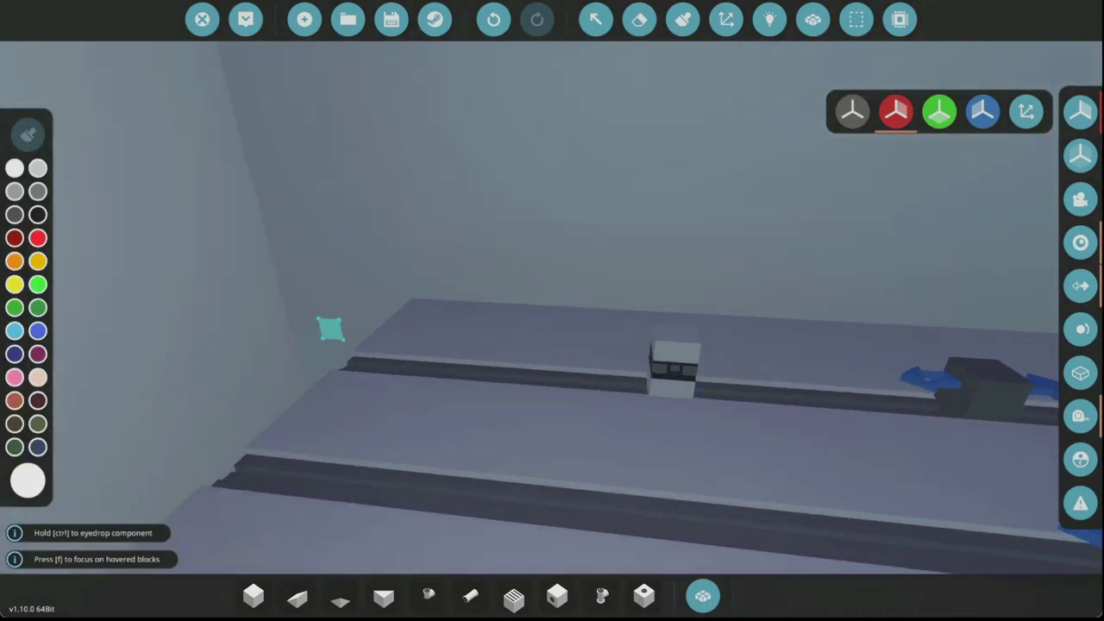
Erase the last track piece of each groove at one end of the interior slab
key("w")
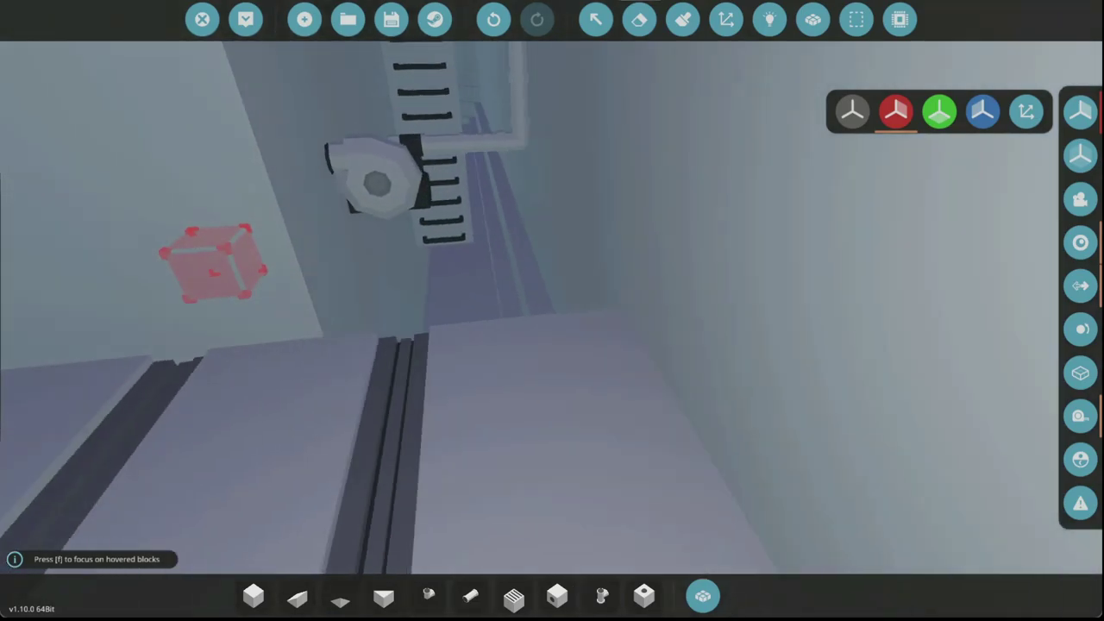
key("w")
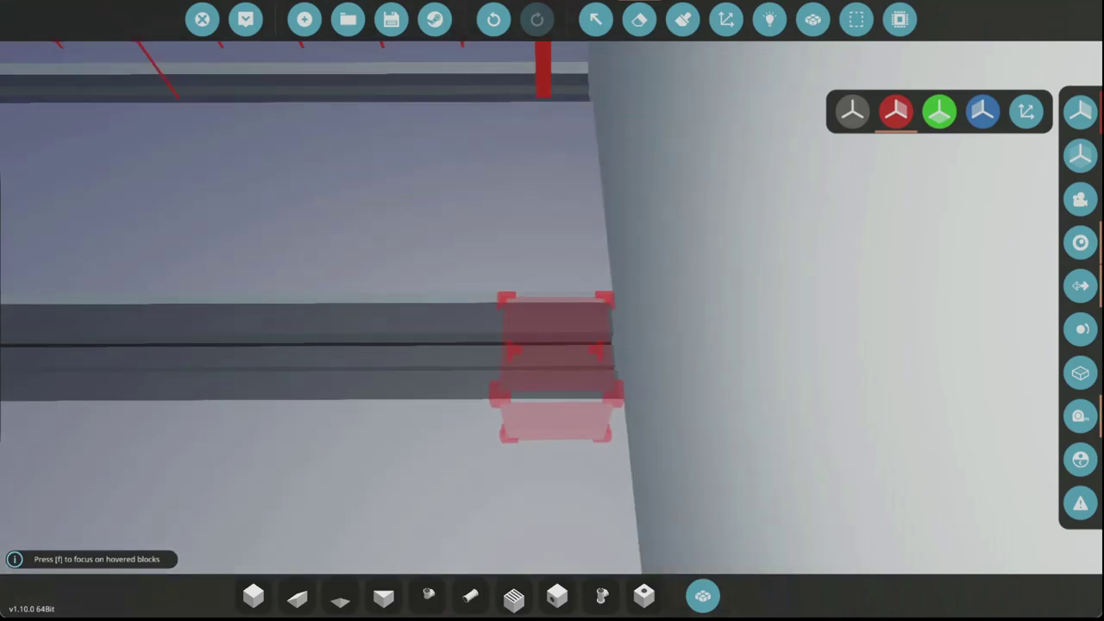
key("w")
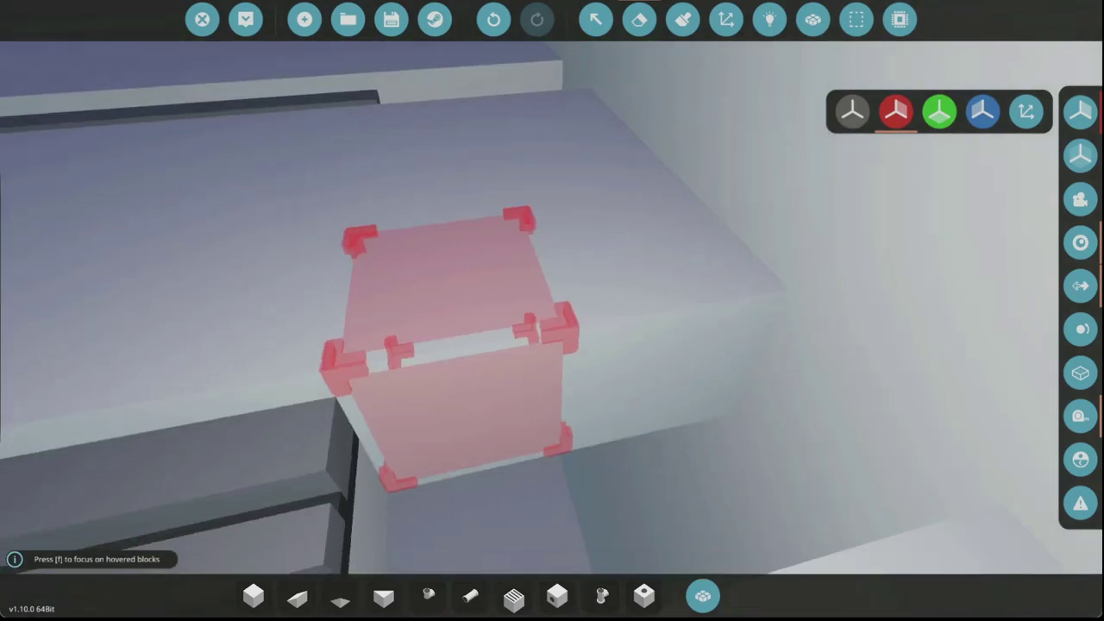
key("s")
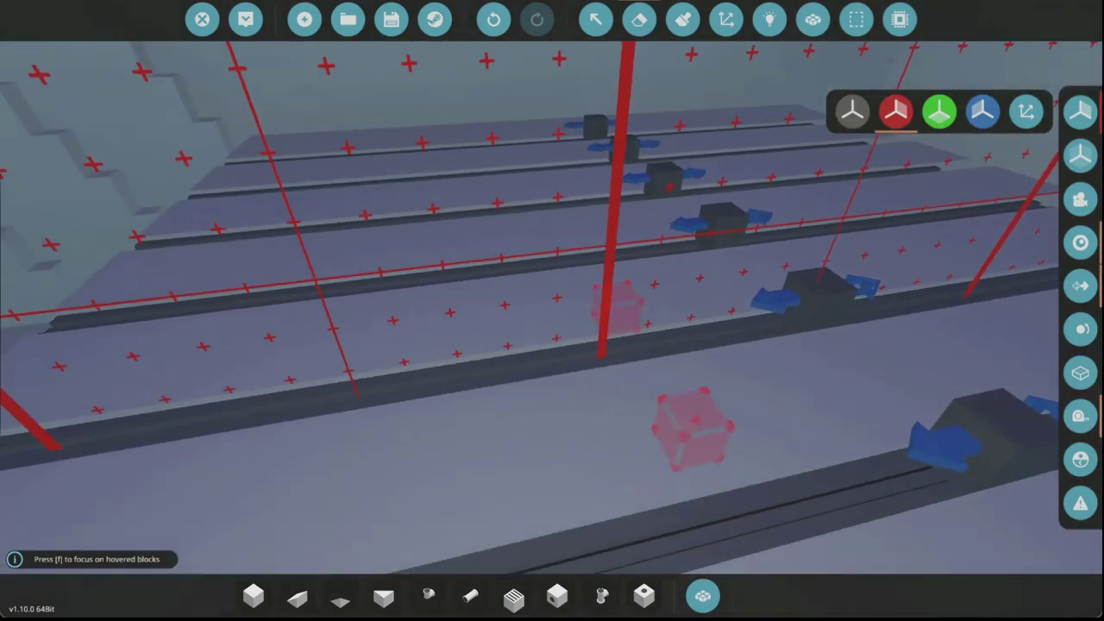
key("w")
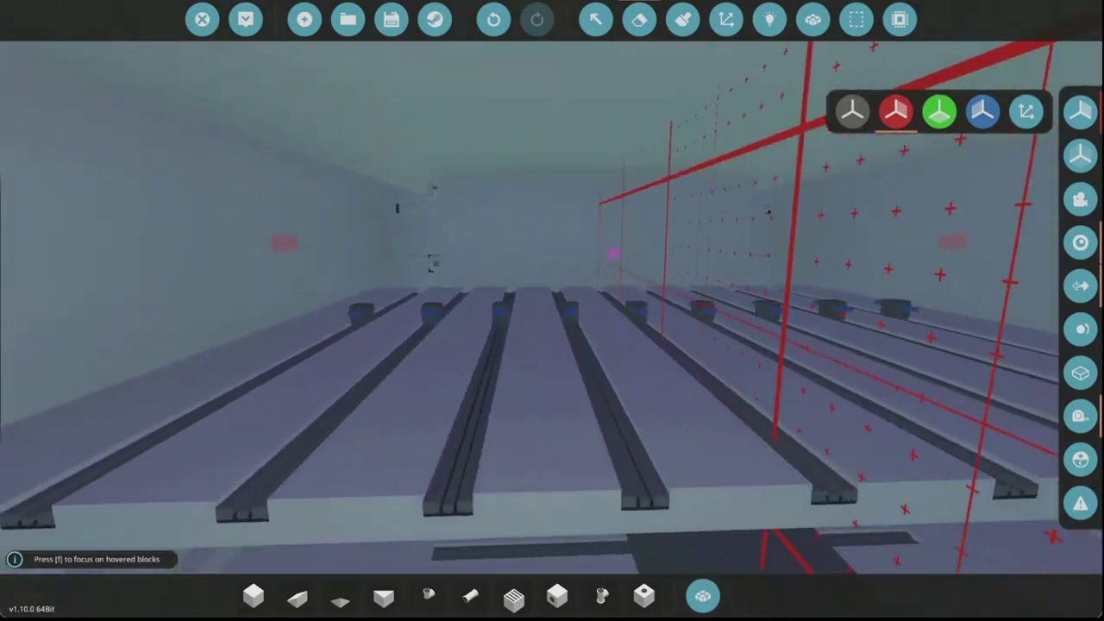
key("w")
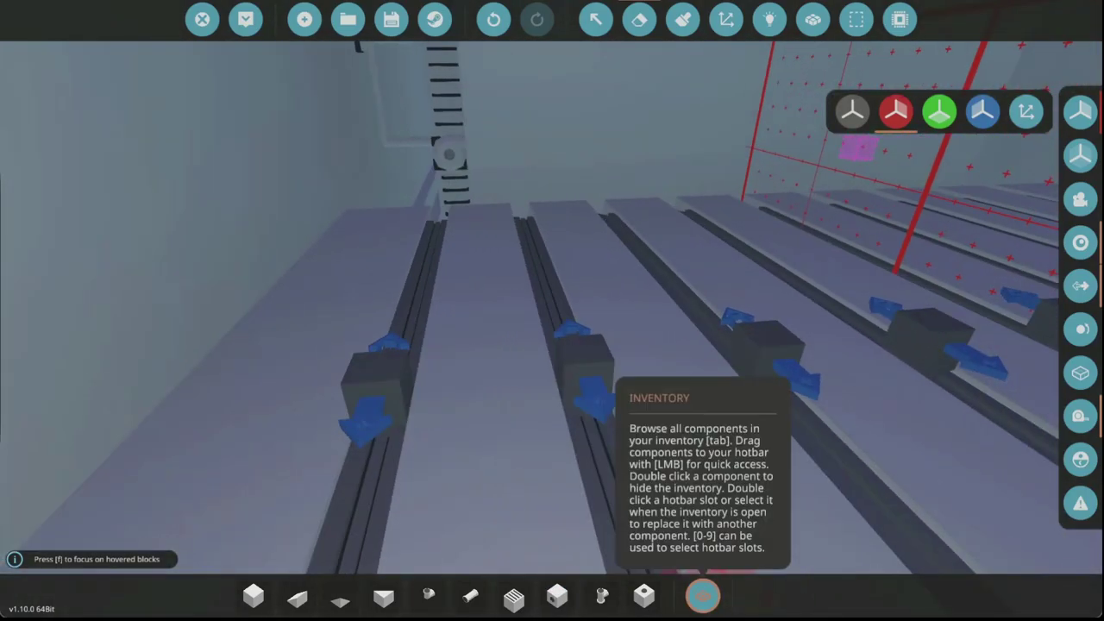
Find the weight block in the component inventory and place weight blocks between the track sliders to bridge them
left_click(703, 596)
type("we")
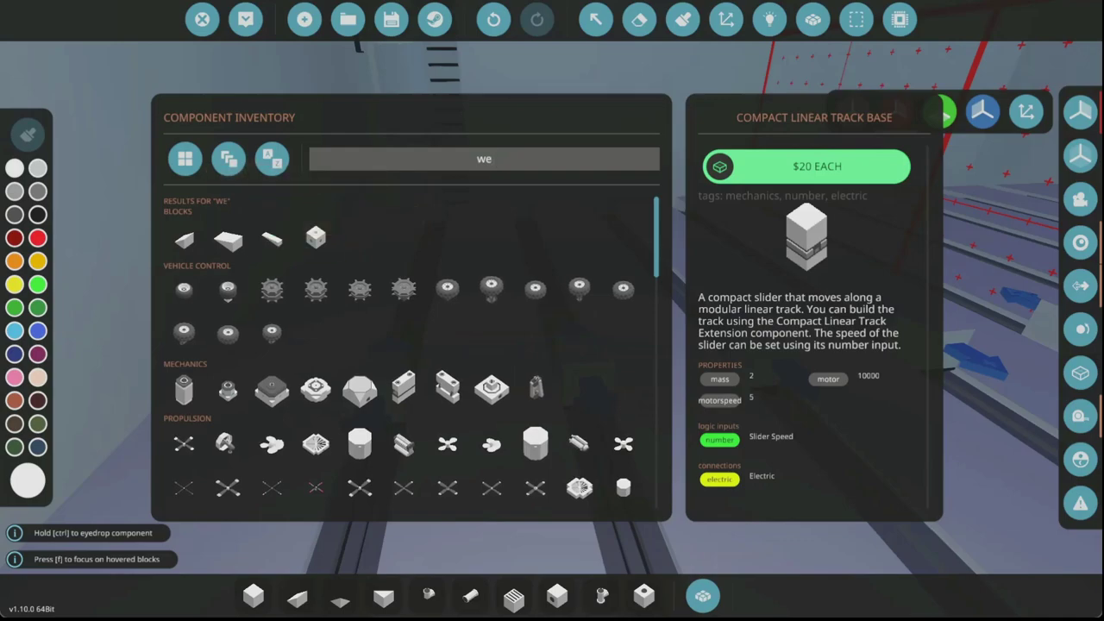
key("Escape")
key("w")
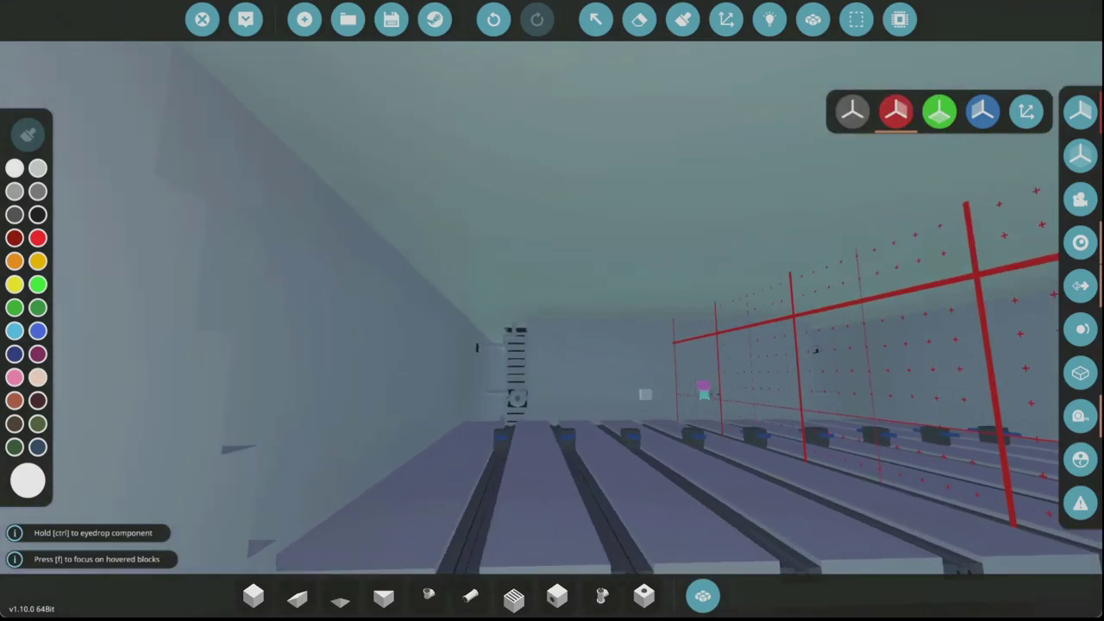
key("w")
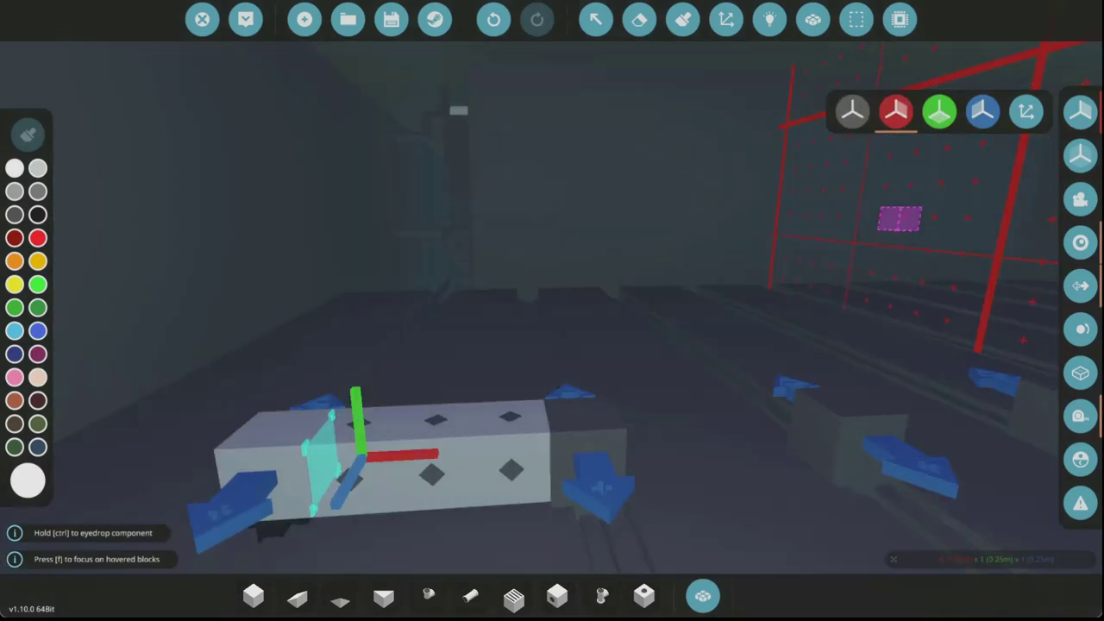
key("w")
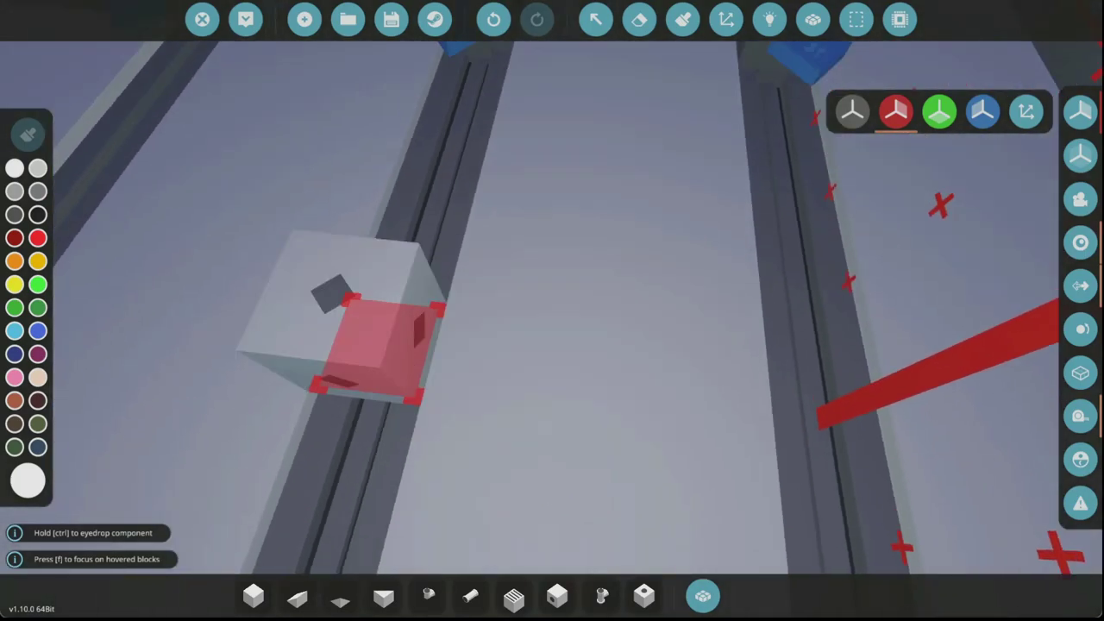
key("w")
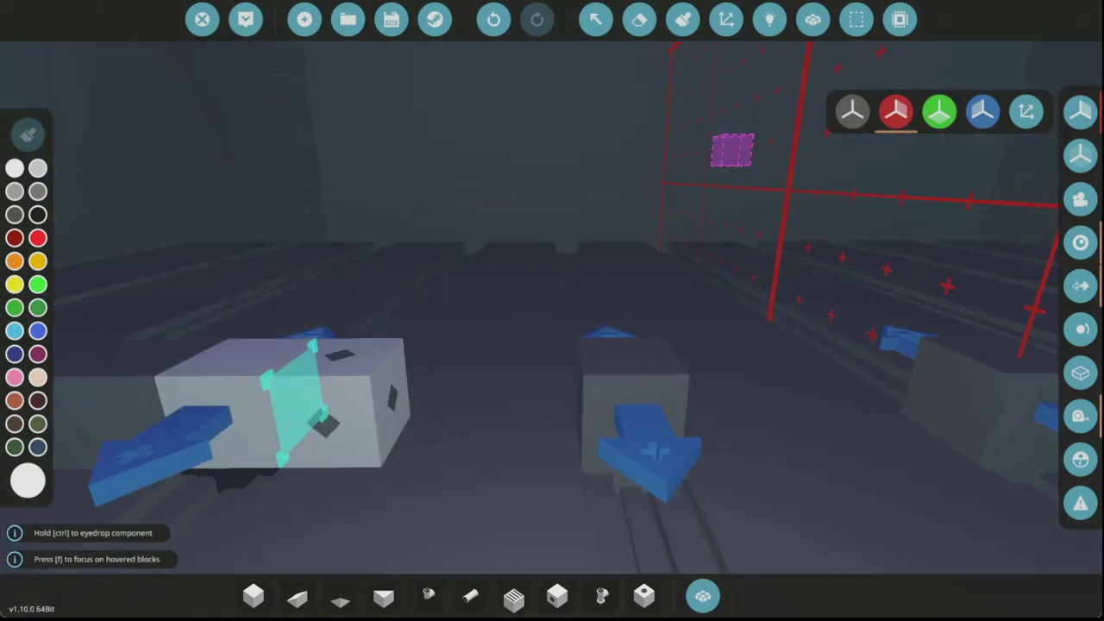
Merge the separate slider bodies and widen the row of weight blocks into a one-block-thick slab over the tracks
key("w")
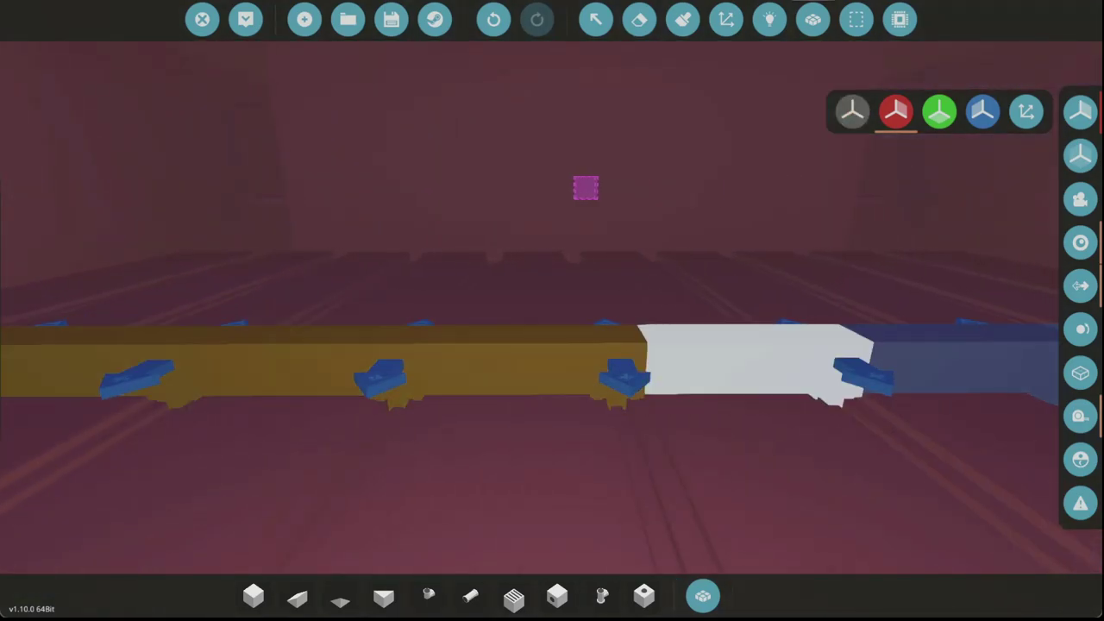
key("w")
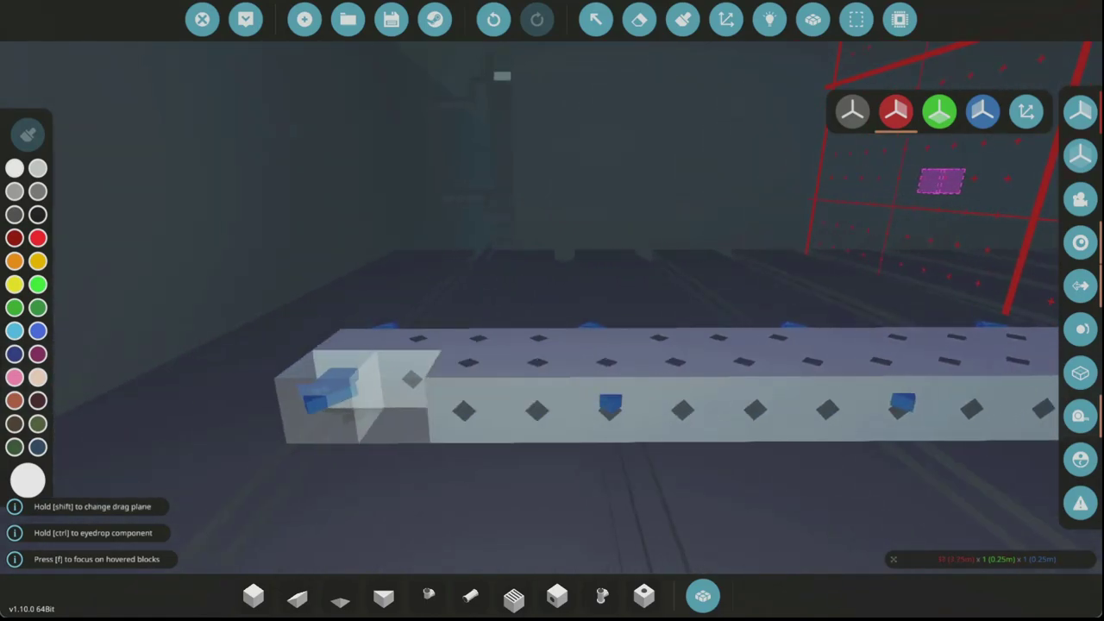
key("w")
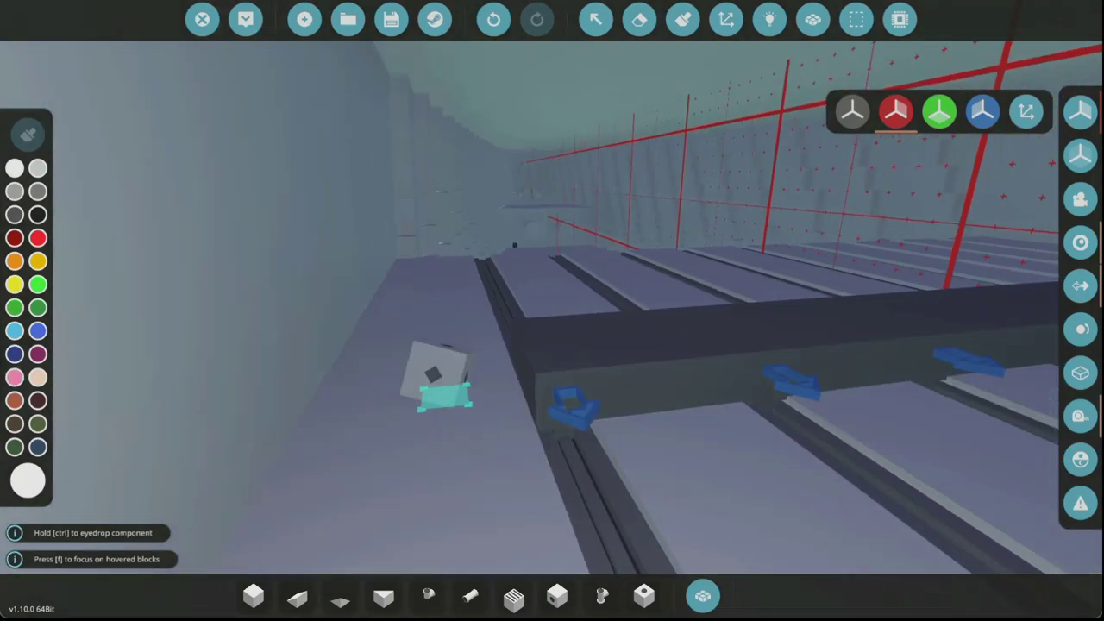
key("w")
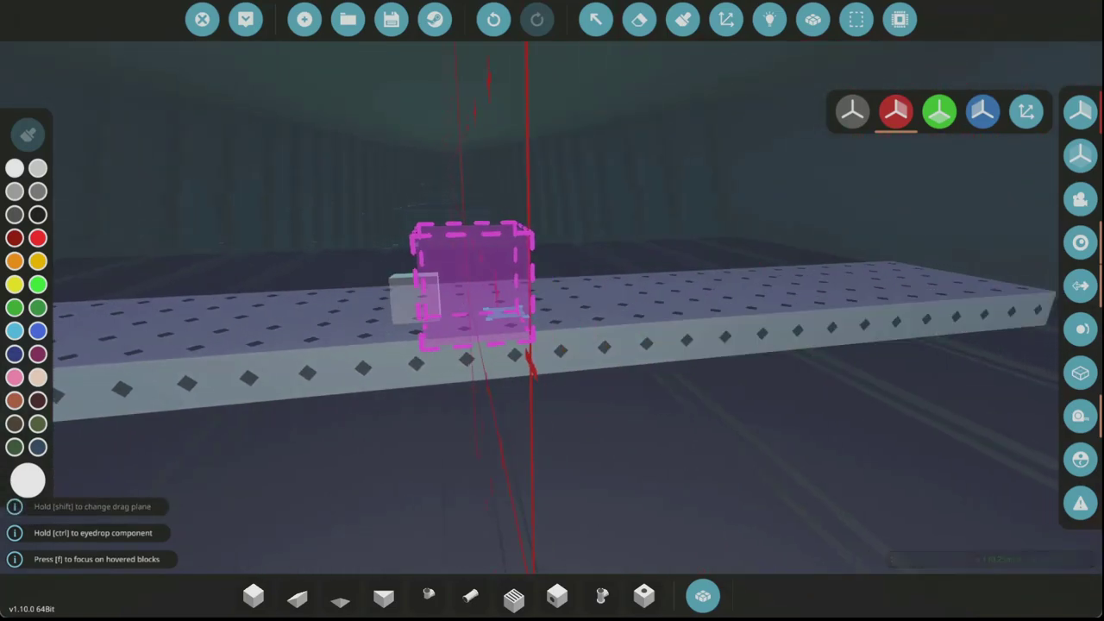
Find the Ship Stabilizer microcontroller with the search "stab" and place it on the equipment room wall beside the existing panels
type("wqsta")
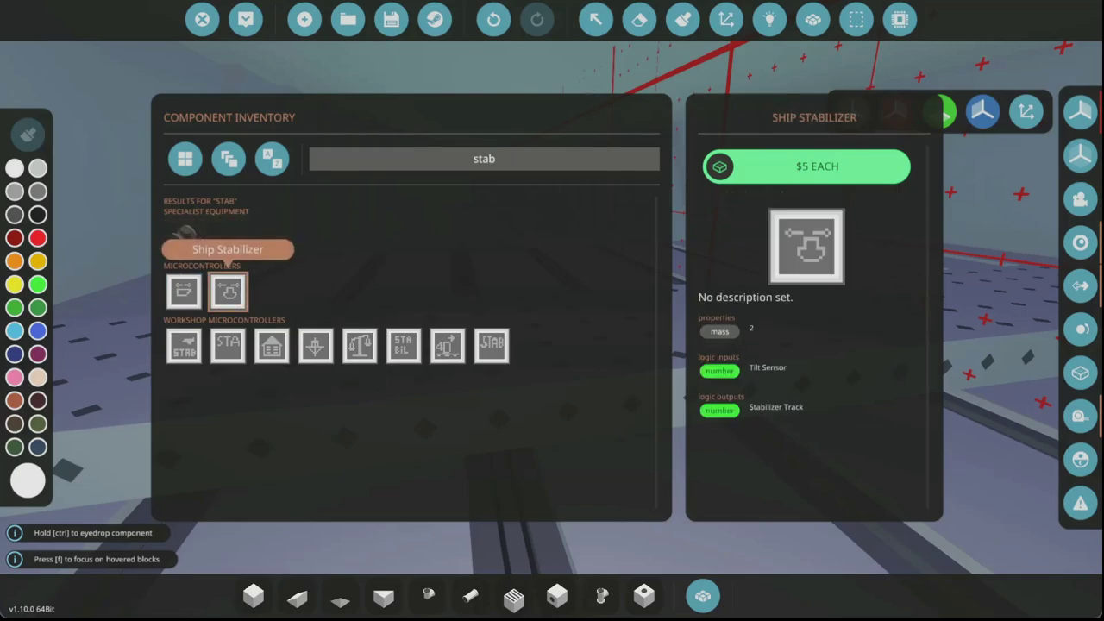
left_click(228, 291)
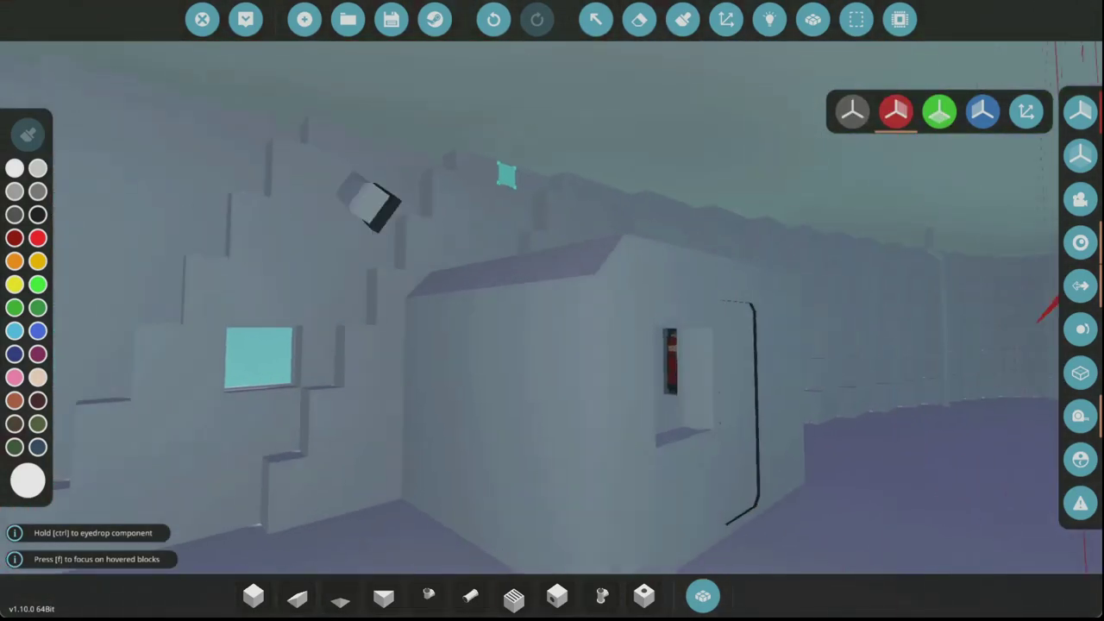
key("w")
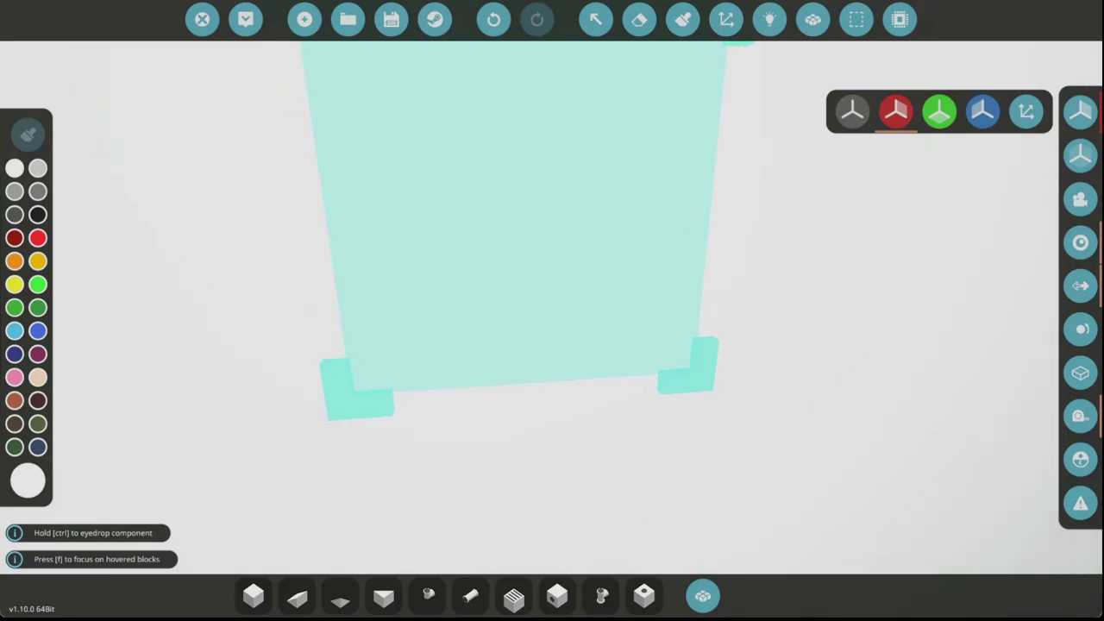
key("s")
key("s")
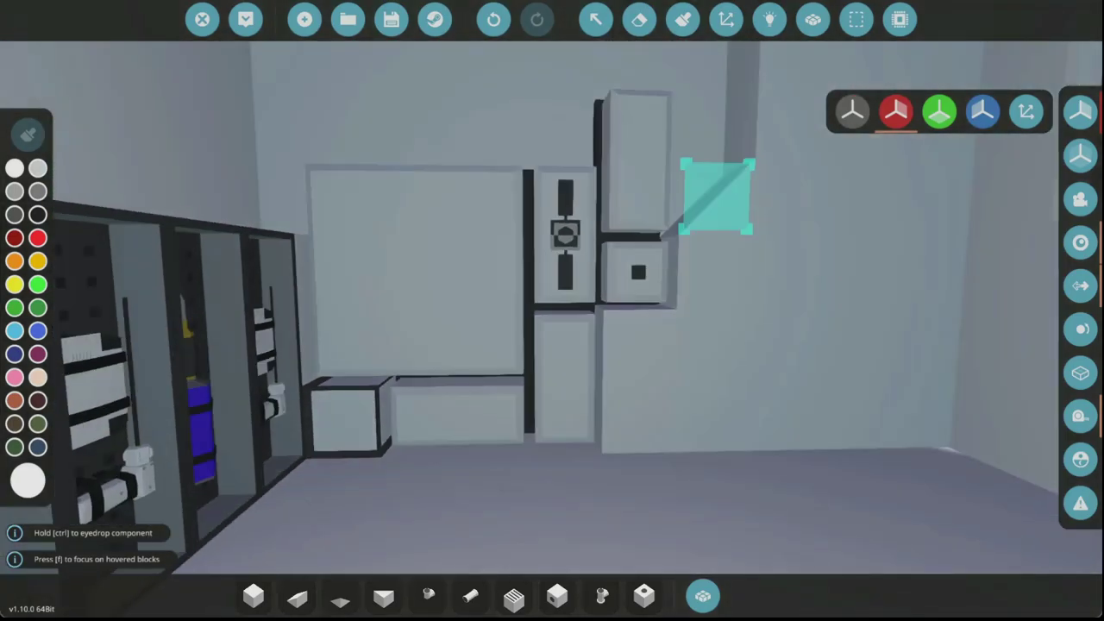
Find the tilt sensor with the search "til" and place it on the ship
key("w")
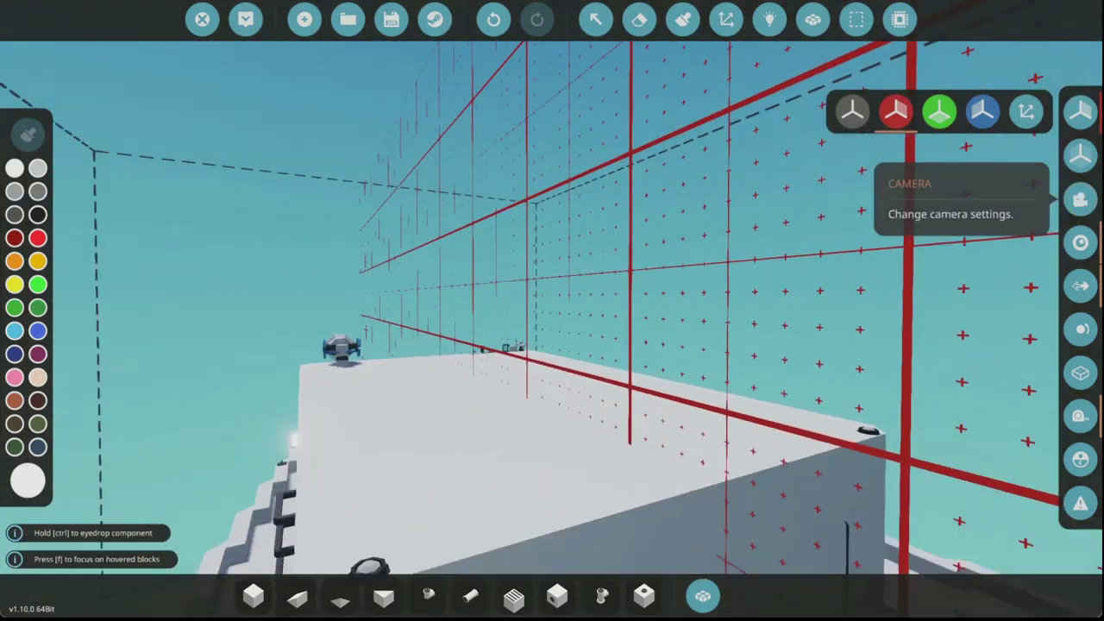
key("s")
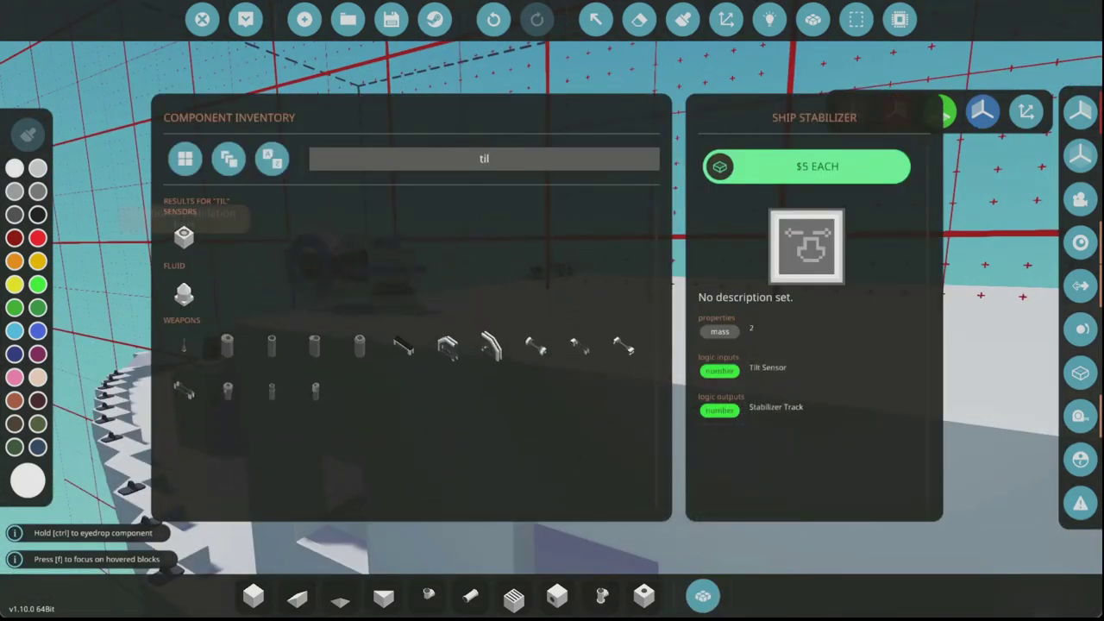
left_click(184, 234)
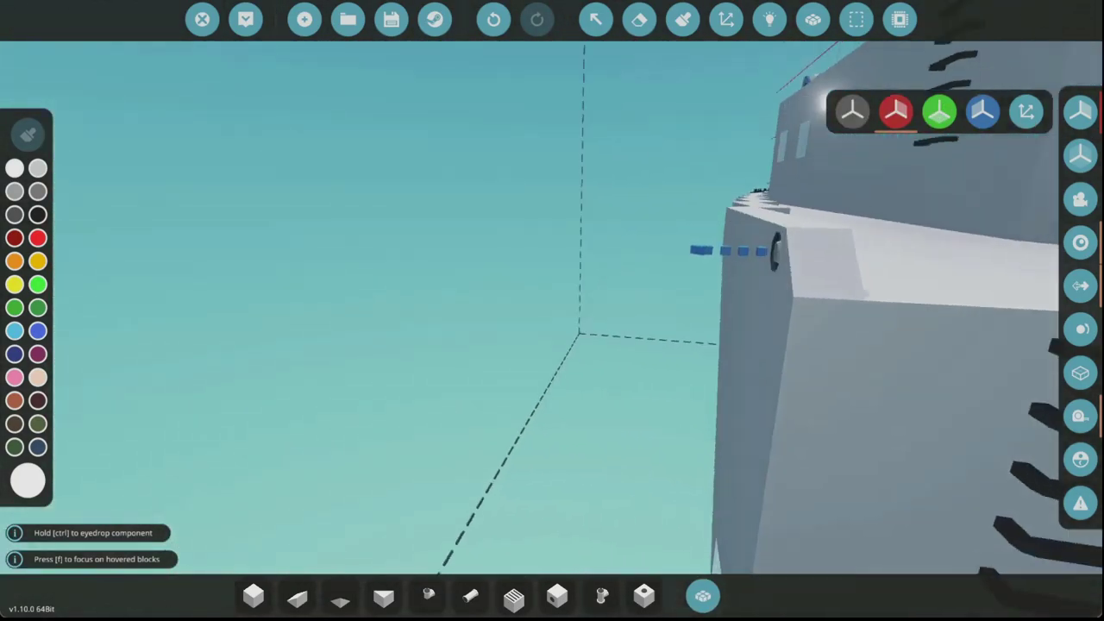
key("s")
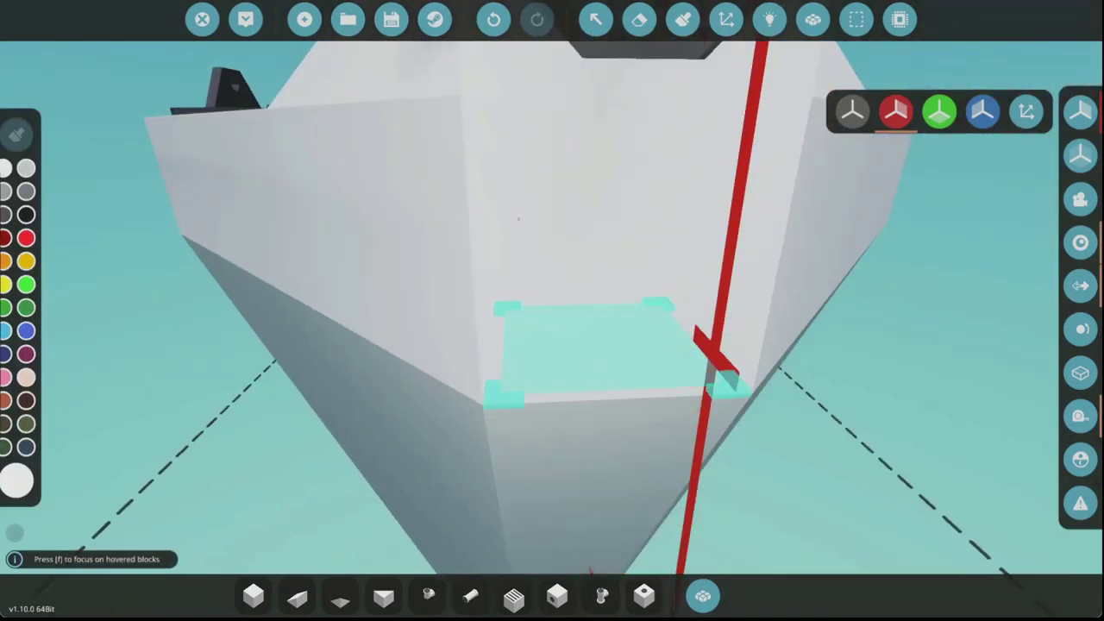
Check the sliding weights inside the spawned ship's hull and return to the workbench
left_click(519, 219)
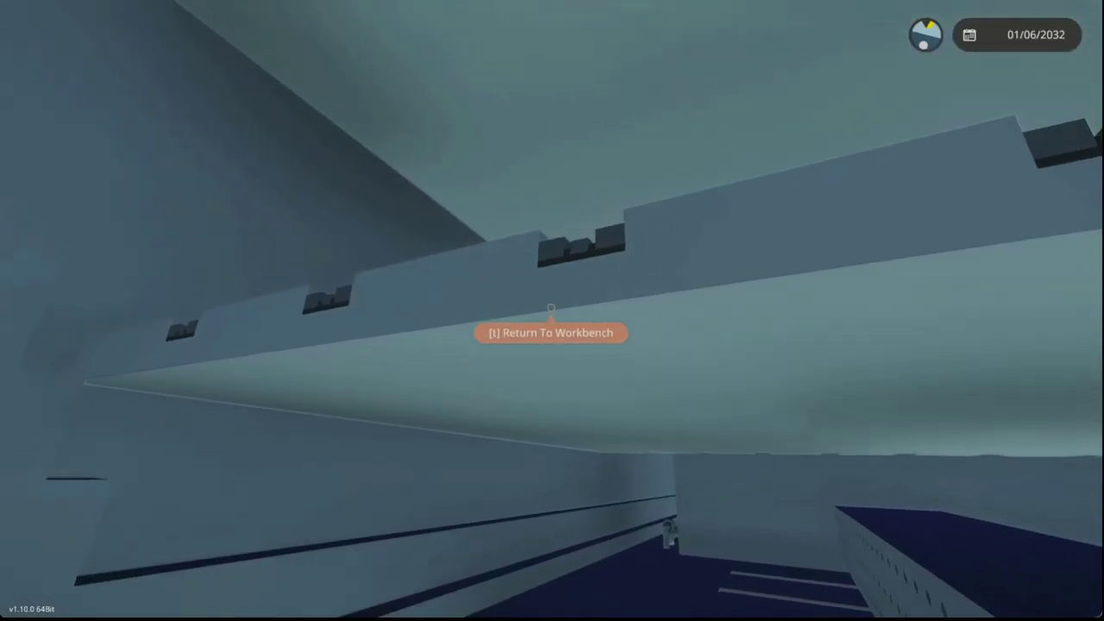
key("t")
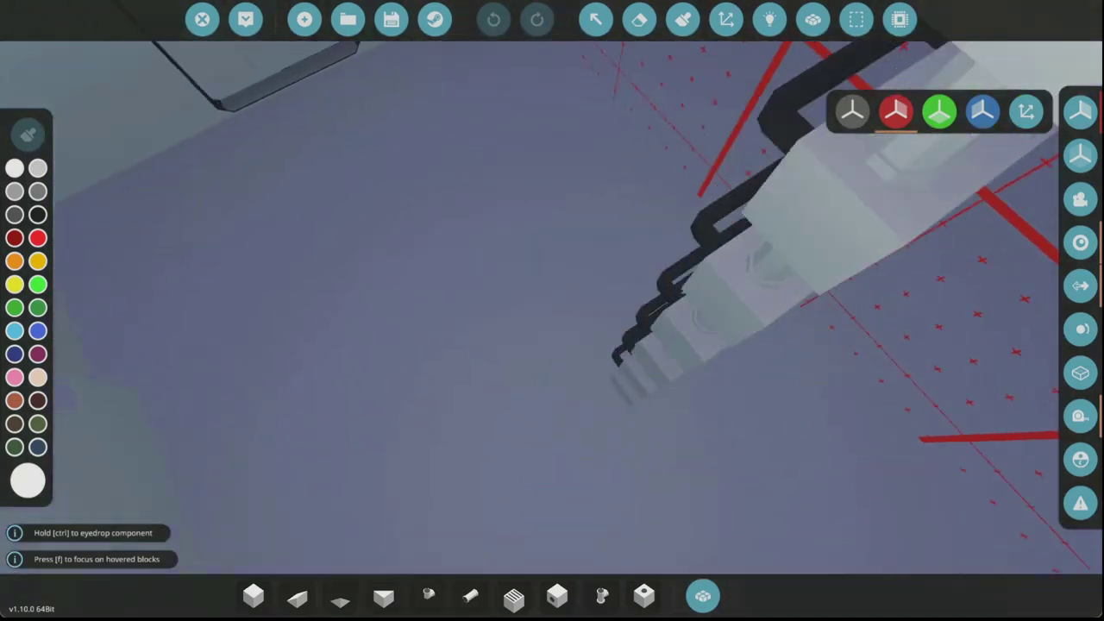
Place additional numerical inverters on the equipment room wall above the existing inverter
key("w")
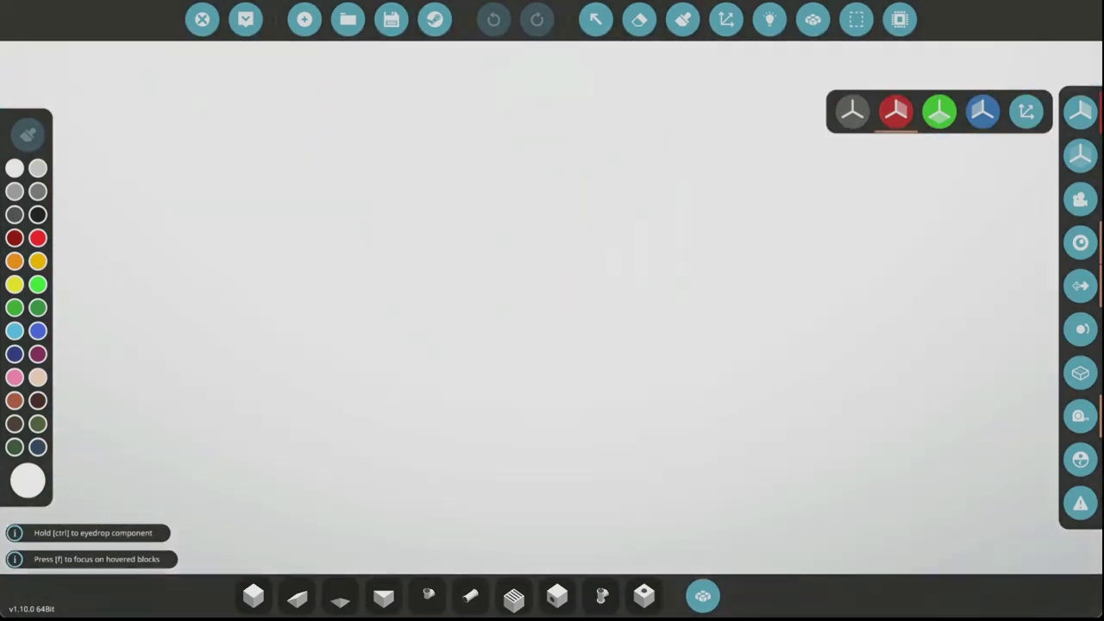
key("s")
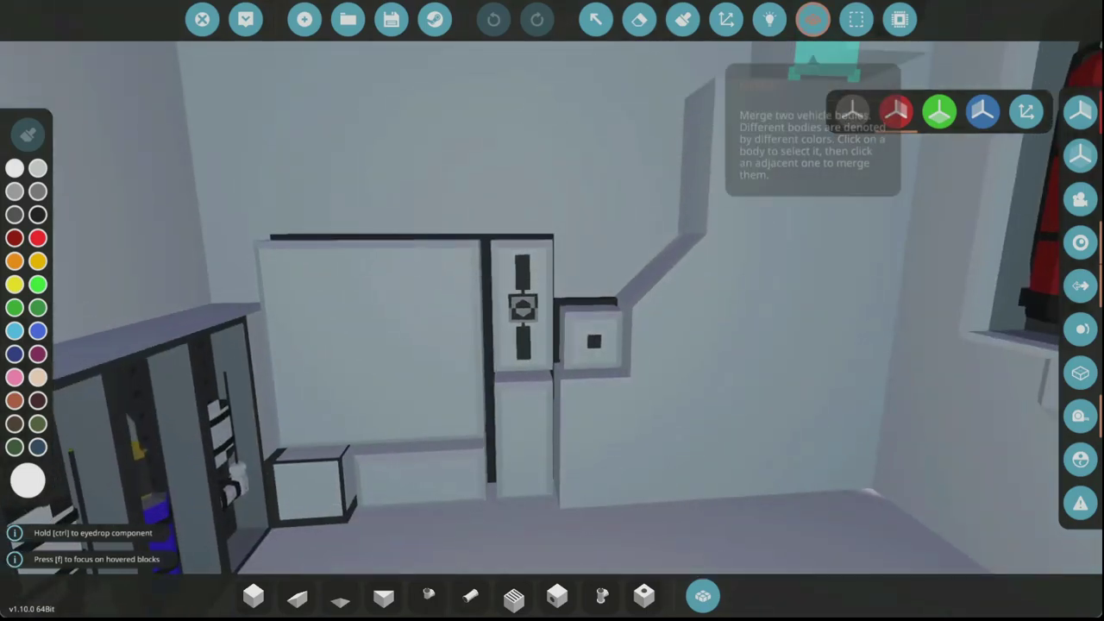
key("l")
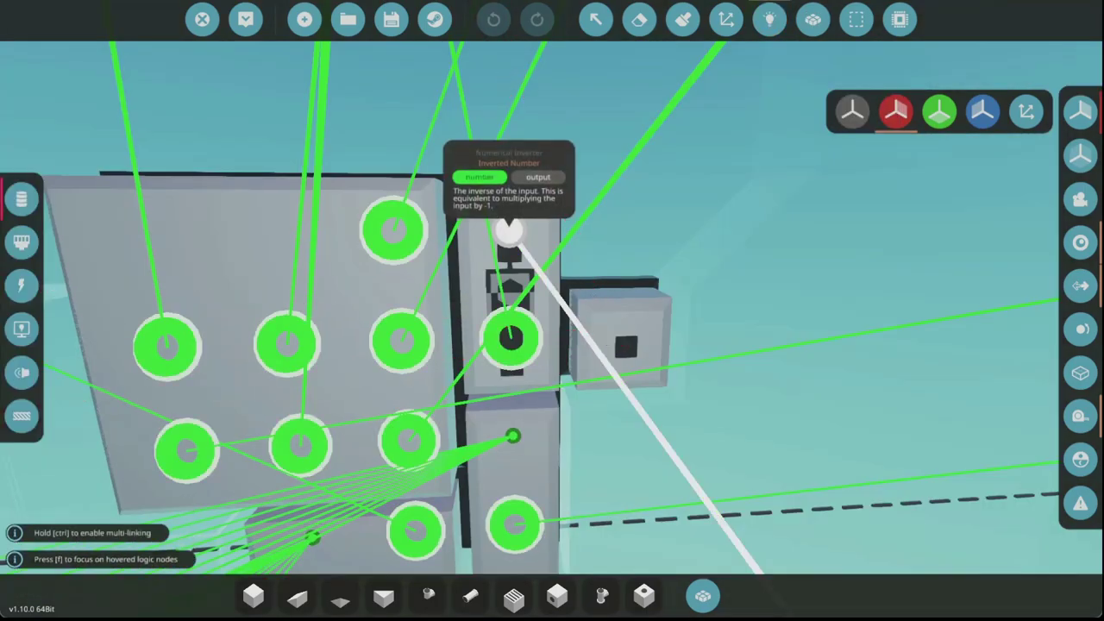
key("p")
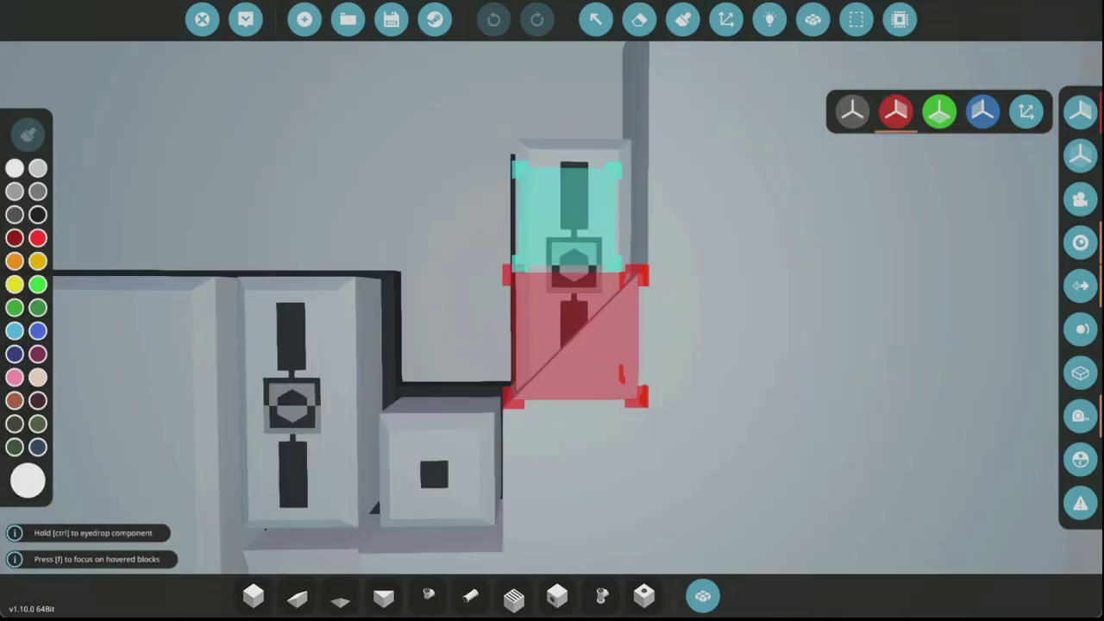
key("s")
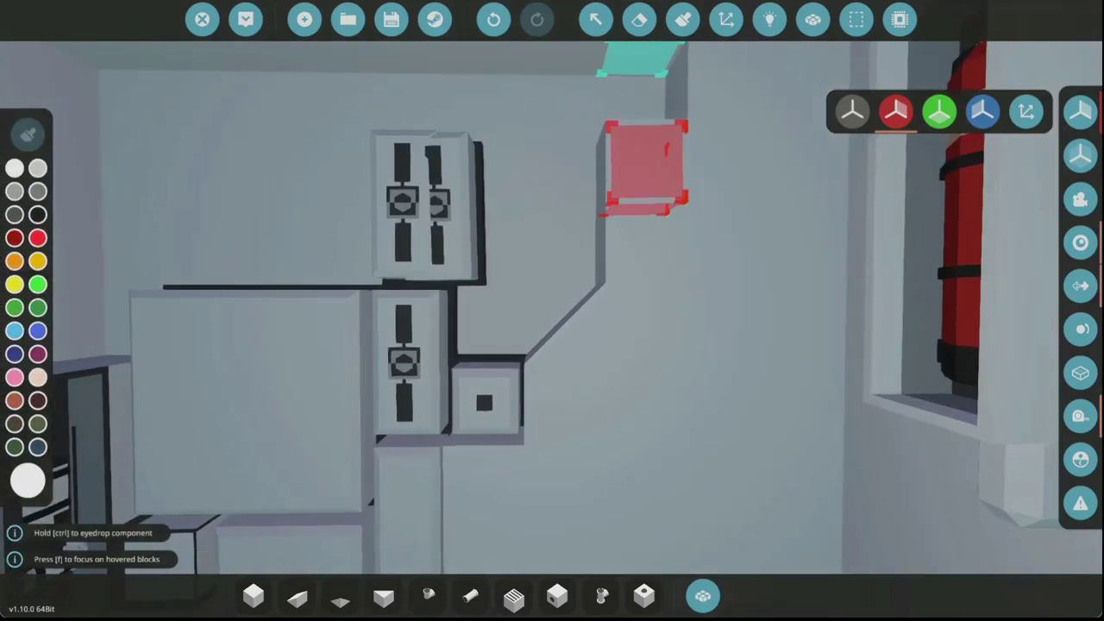
Connect the speed number inputs of the linear tracks under the weight slab in the logic view and spawn the ship
key("l")
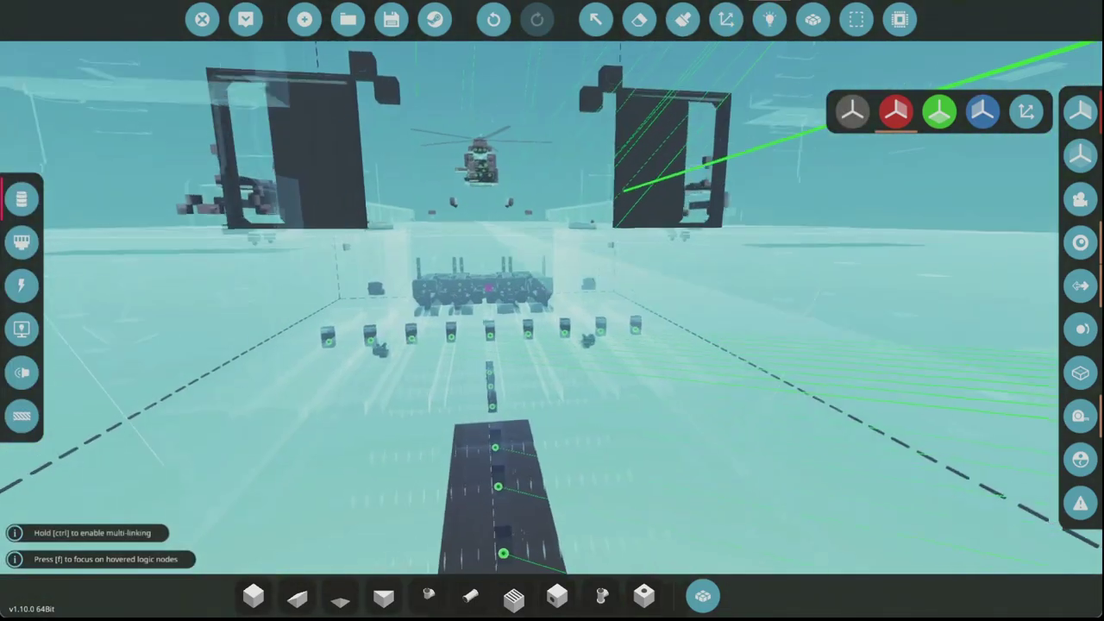
key("w")
key("w")
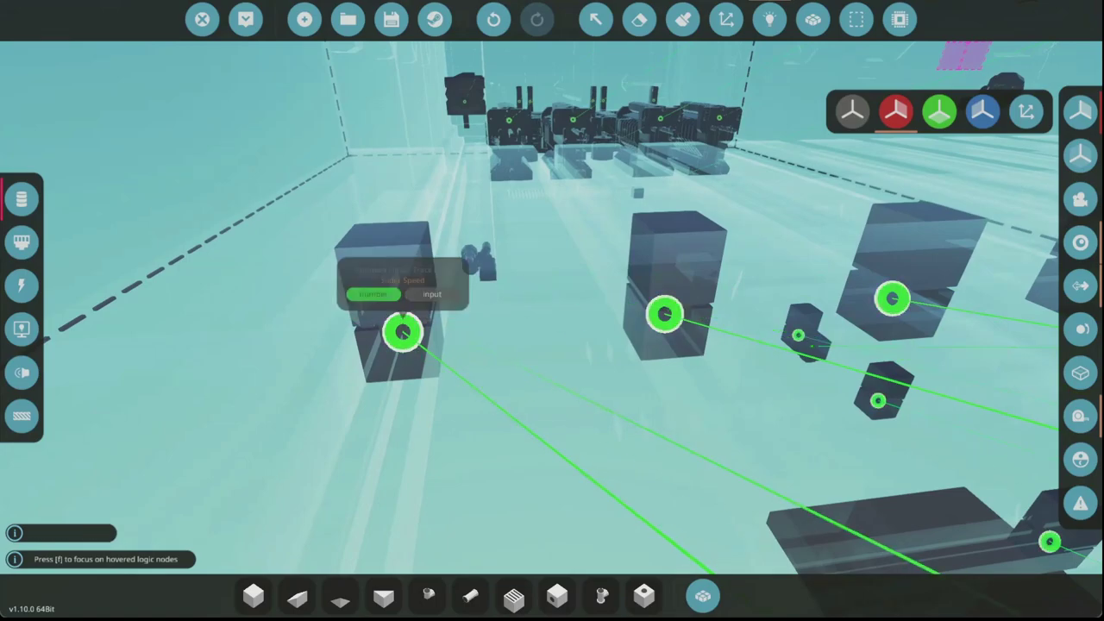
key("d")
left_click(245, 19)
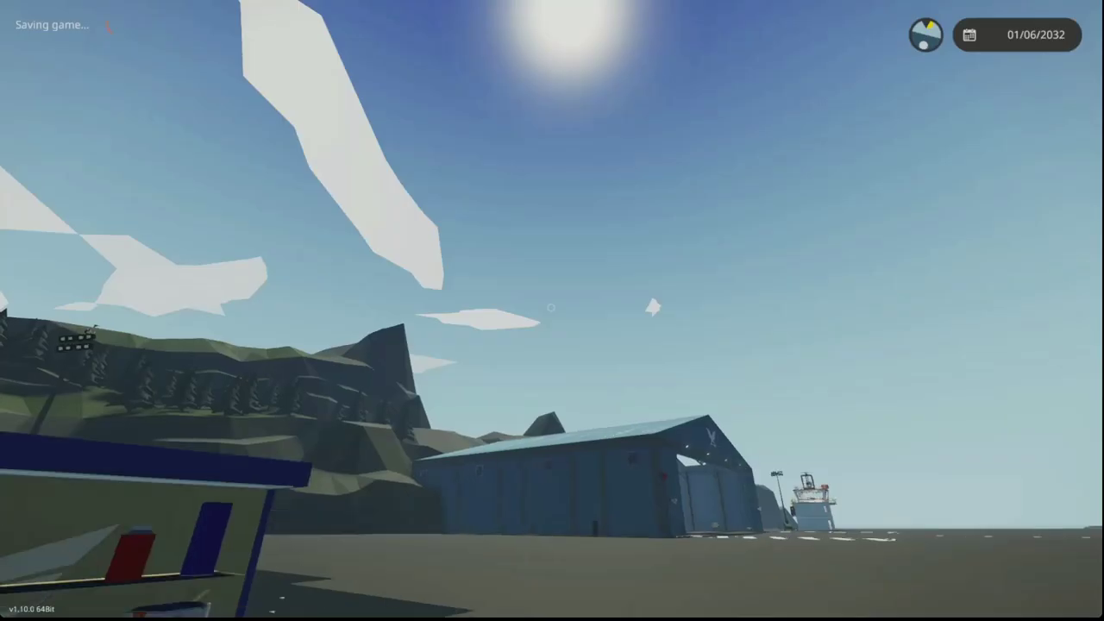
Inspect the position of the sliding weight slab inside the spawned ship's hull and return to the workbench
key("w")
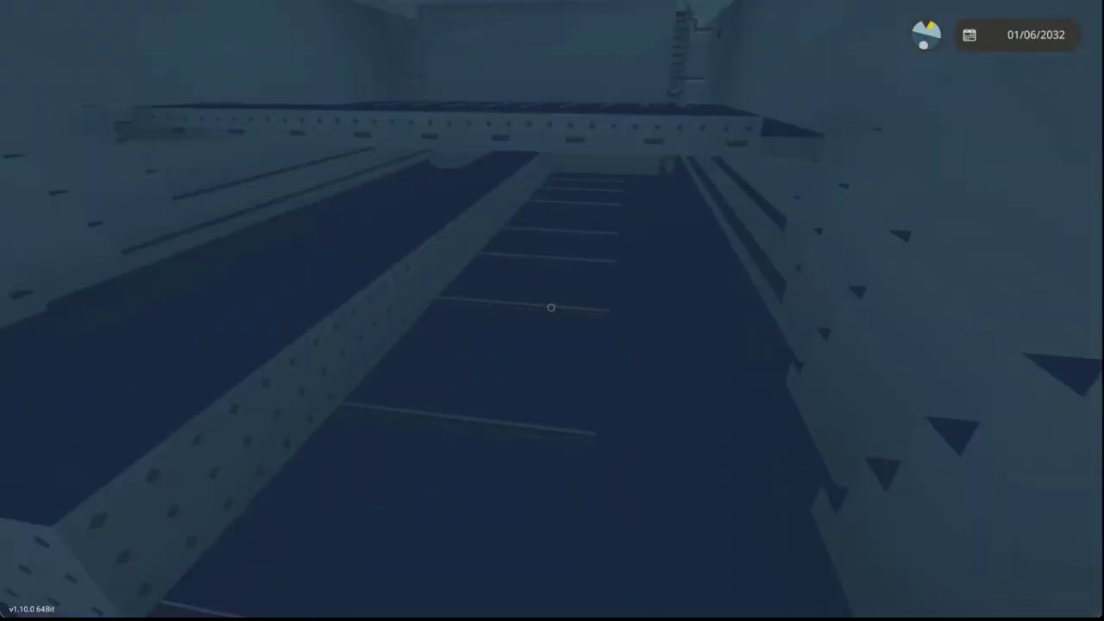
key("w")
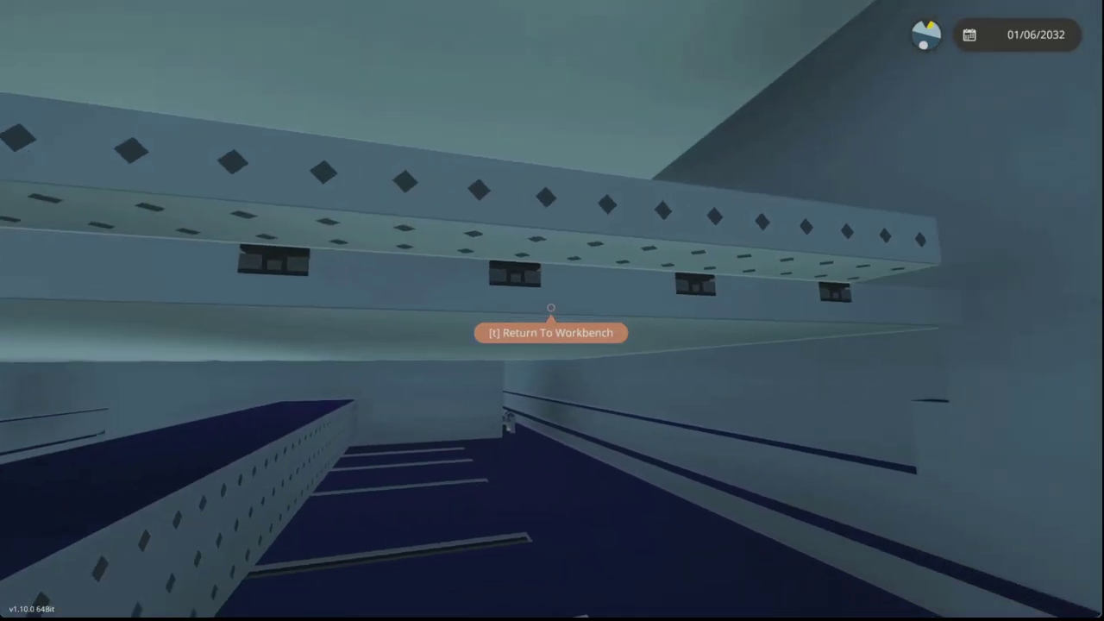
key("t")
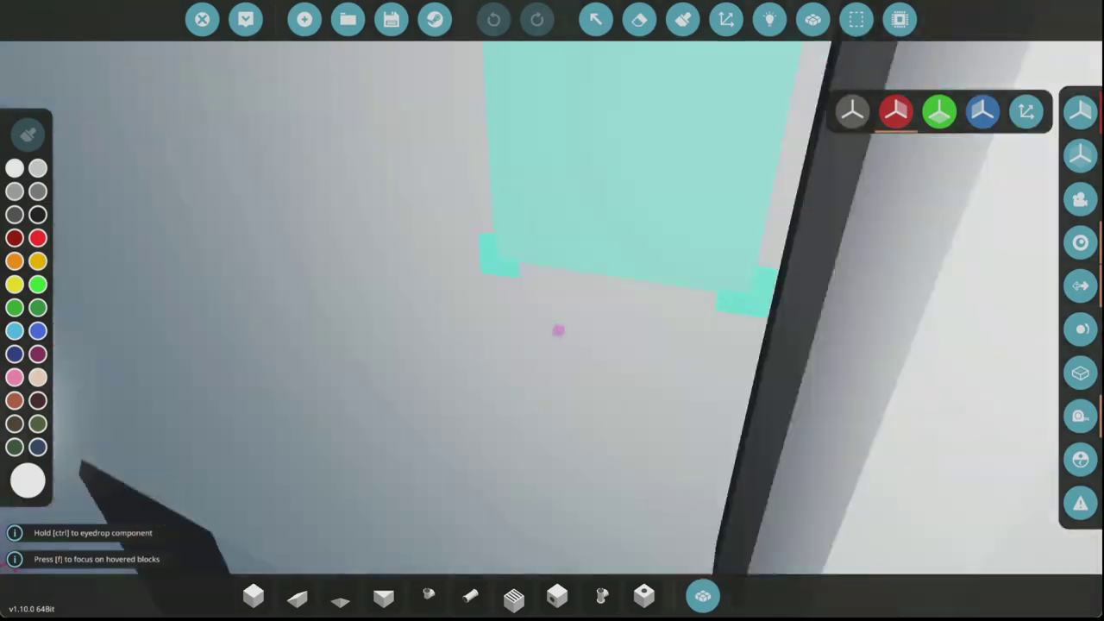
Add weight blocks on top of the sliding slab in the hull and respawn the ship
key("w")
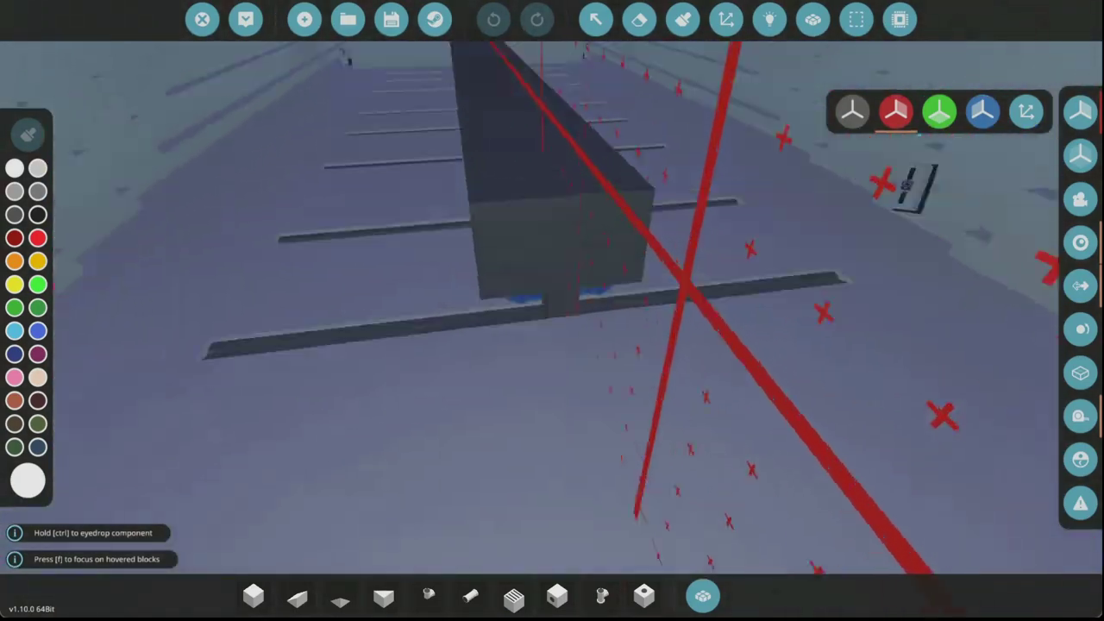
key("w")
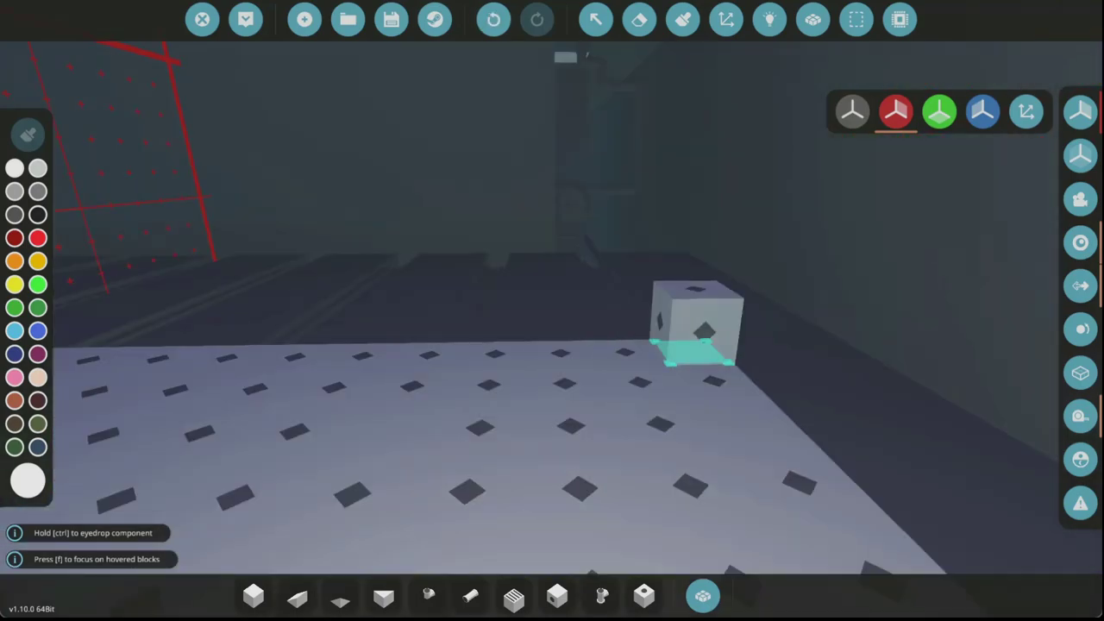
left_click_drag(631, 230, 838, 230)
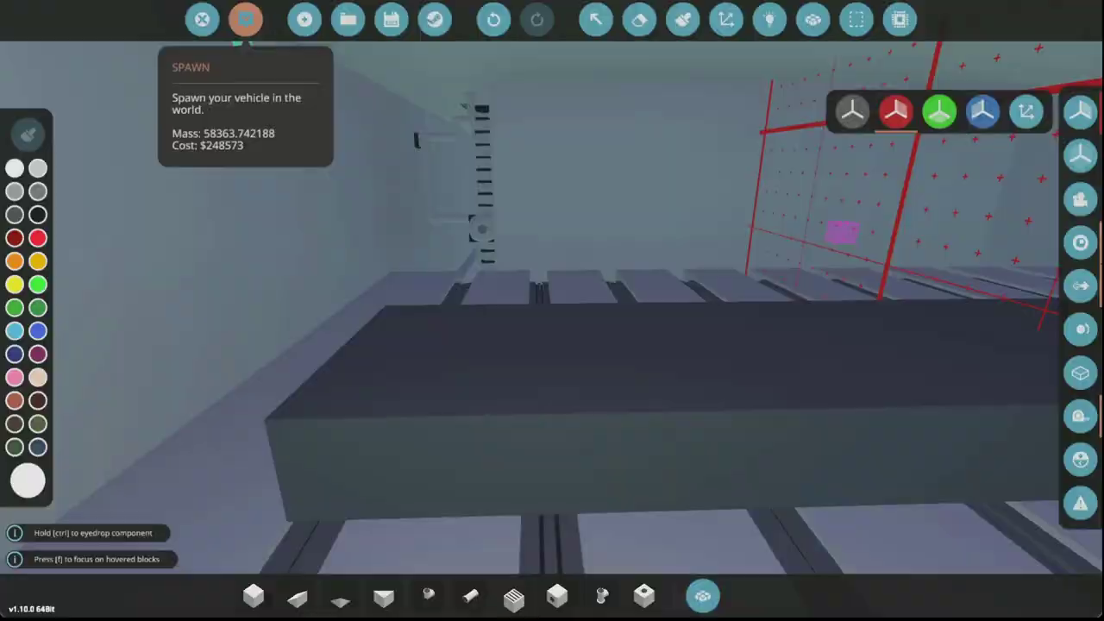
left_click(245, 19)
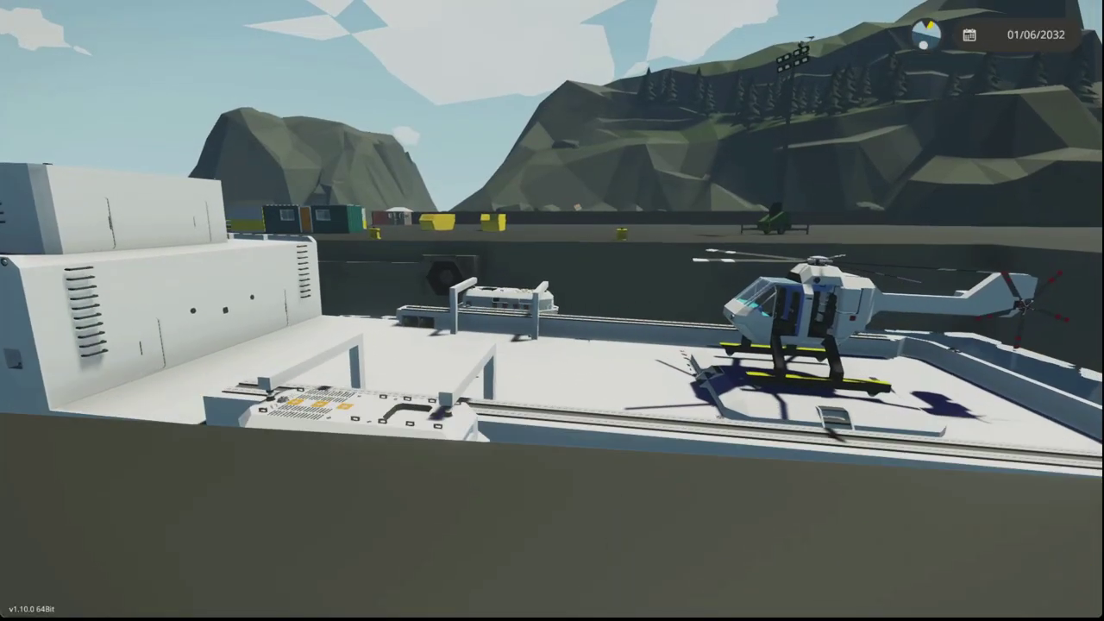
Examine how the spawned ship floats along its side and return to the workbench
key("v")
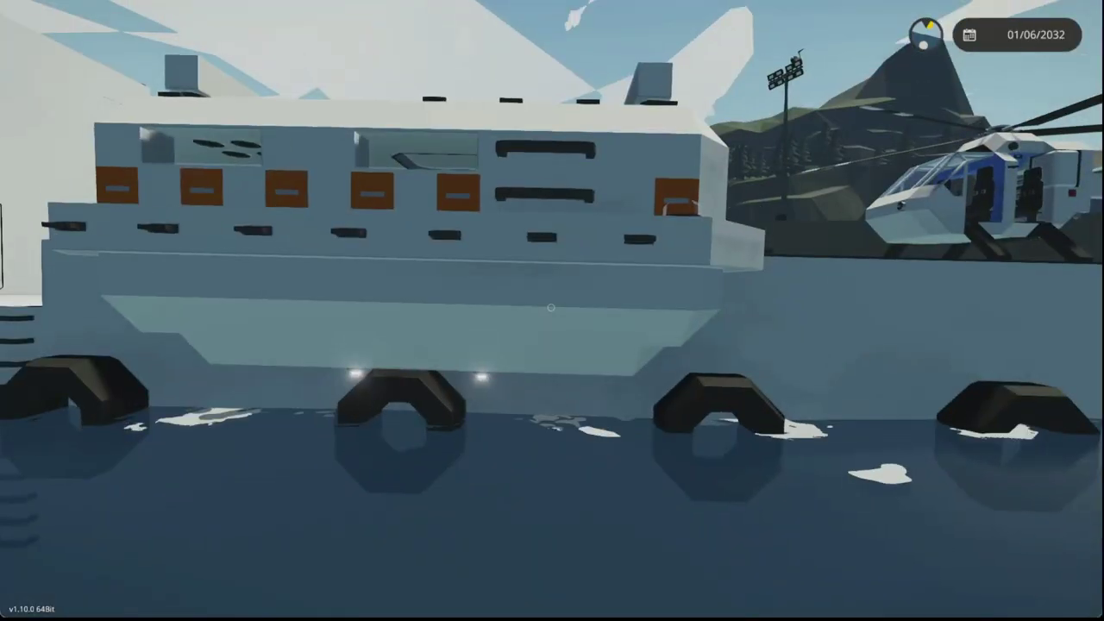
key("w")
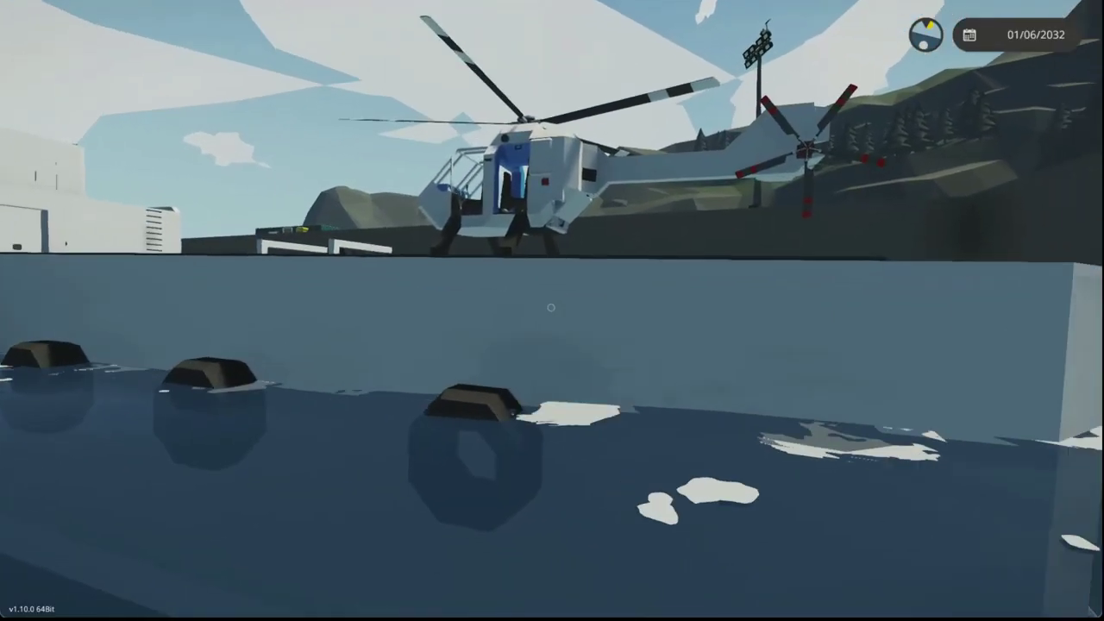
key("w")
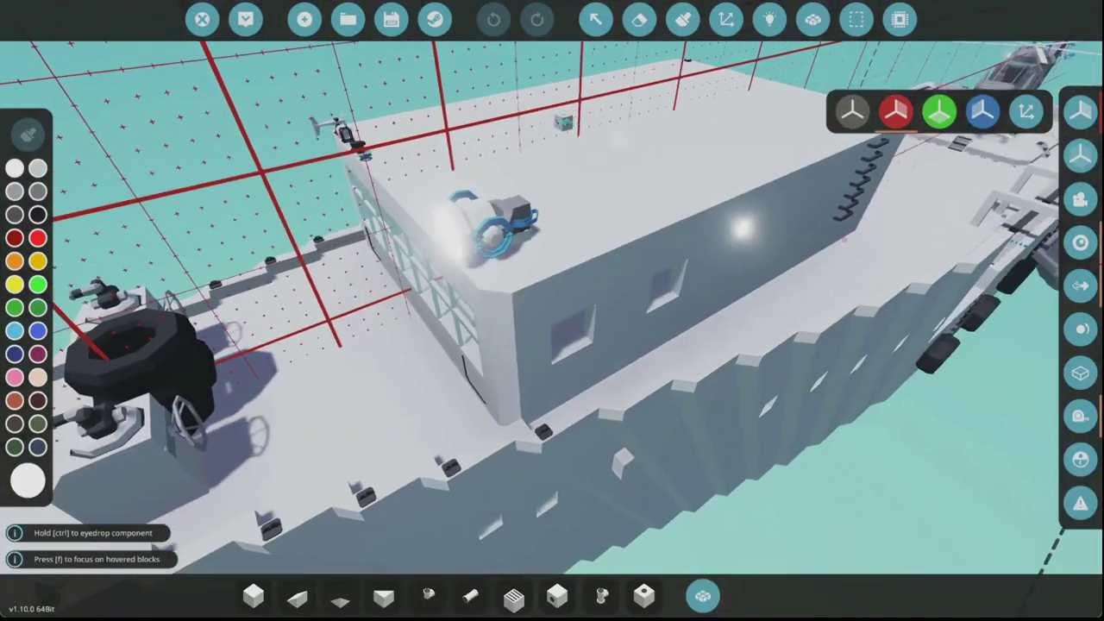
key("w")
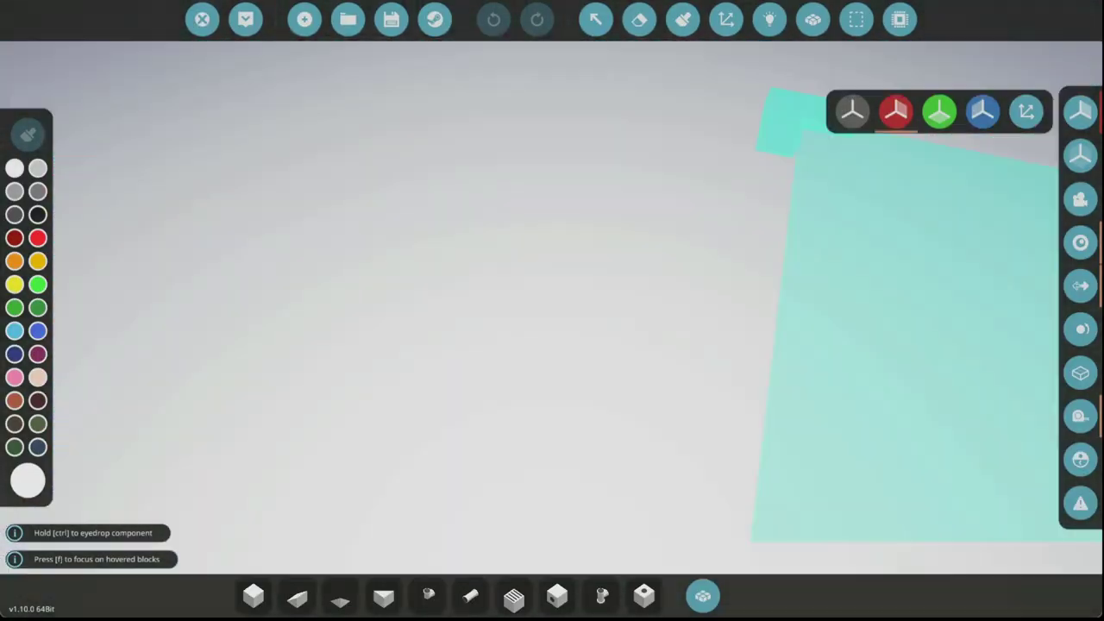